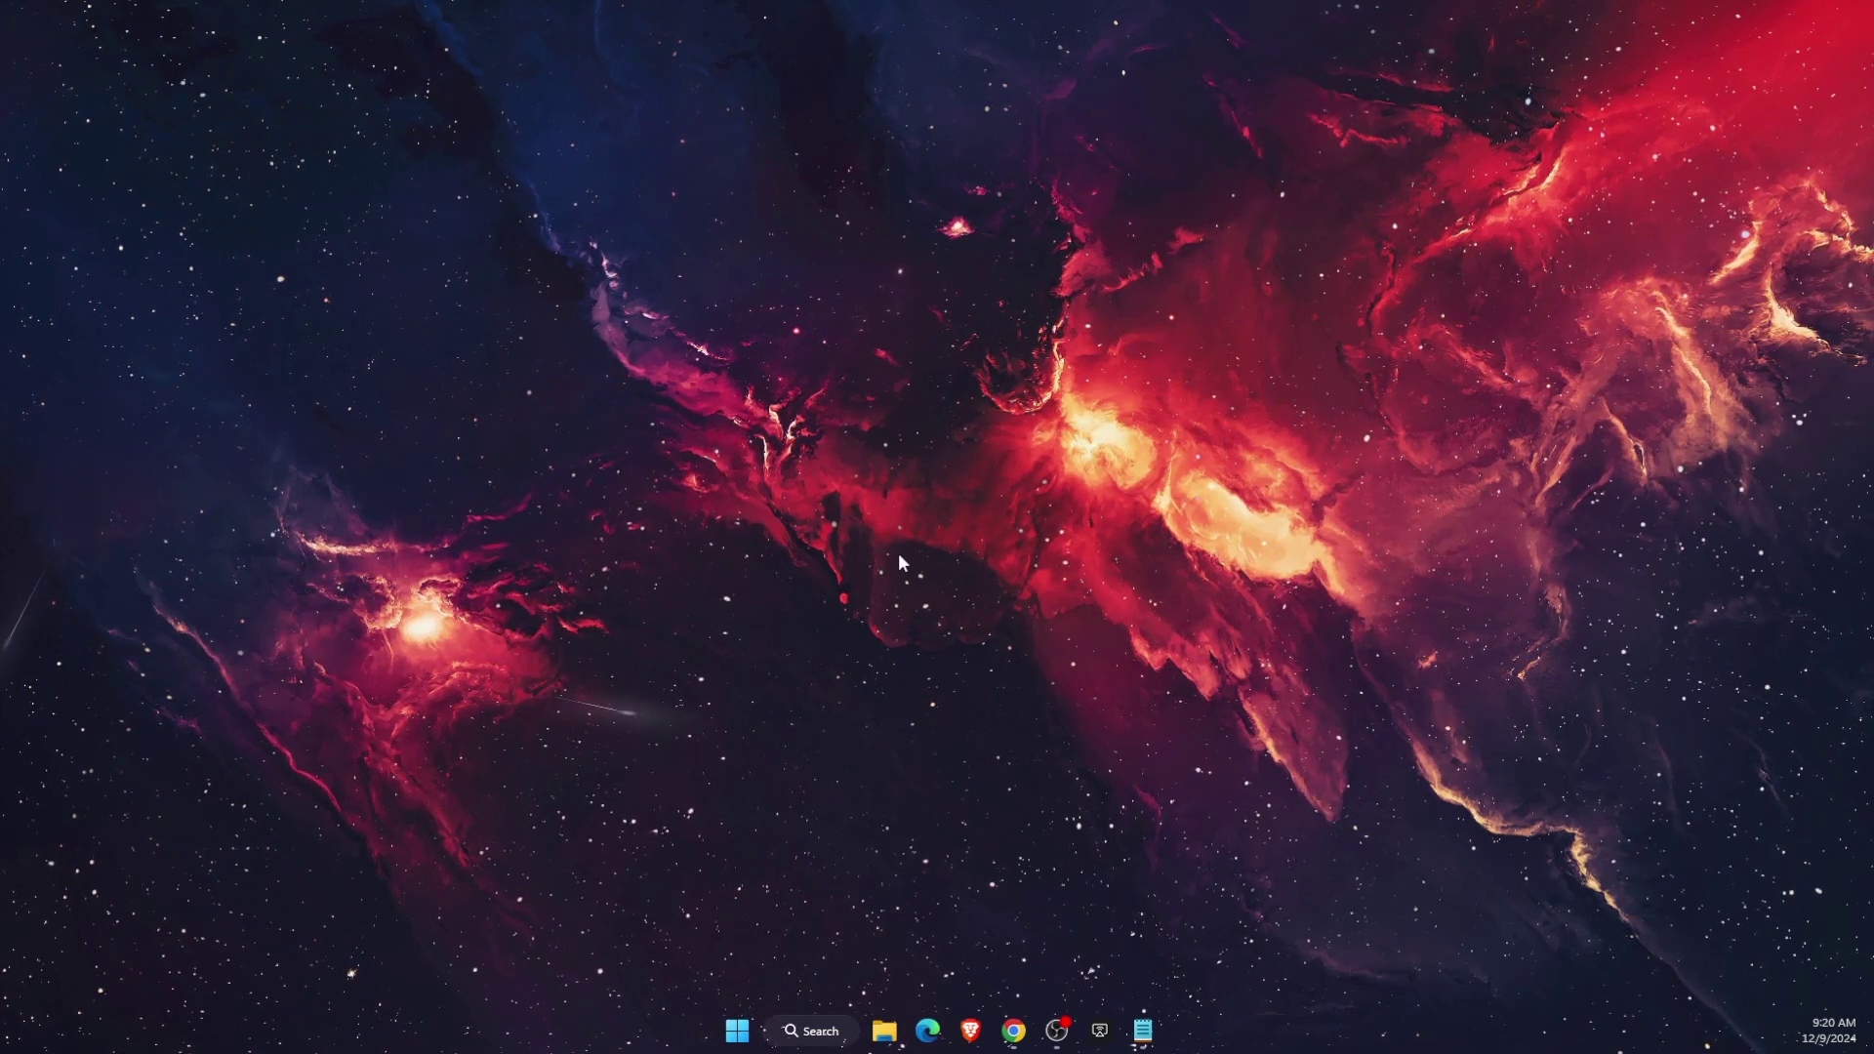
Step: Search Windows for 'epic' and run the Epic Games Launcher as administrator
left_click(818, 1017)
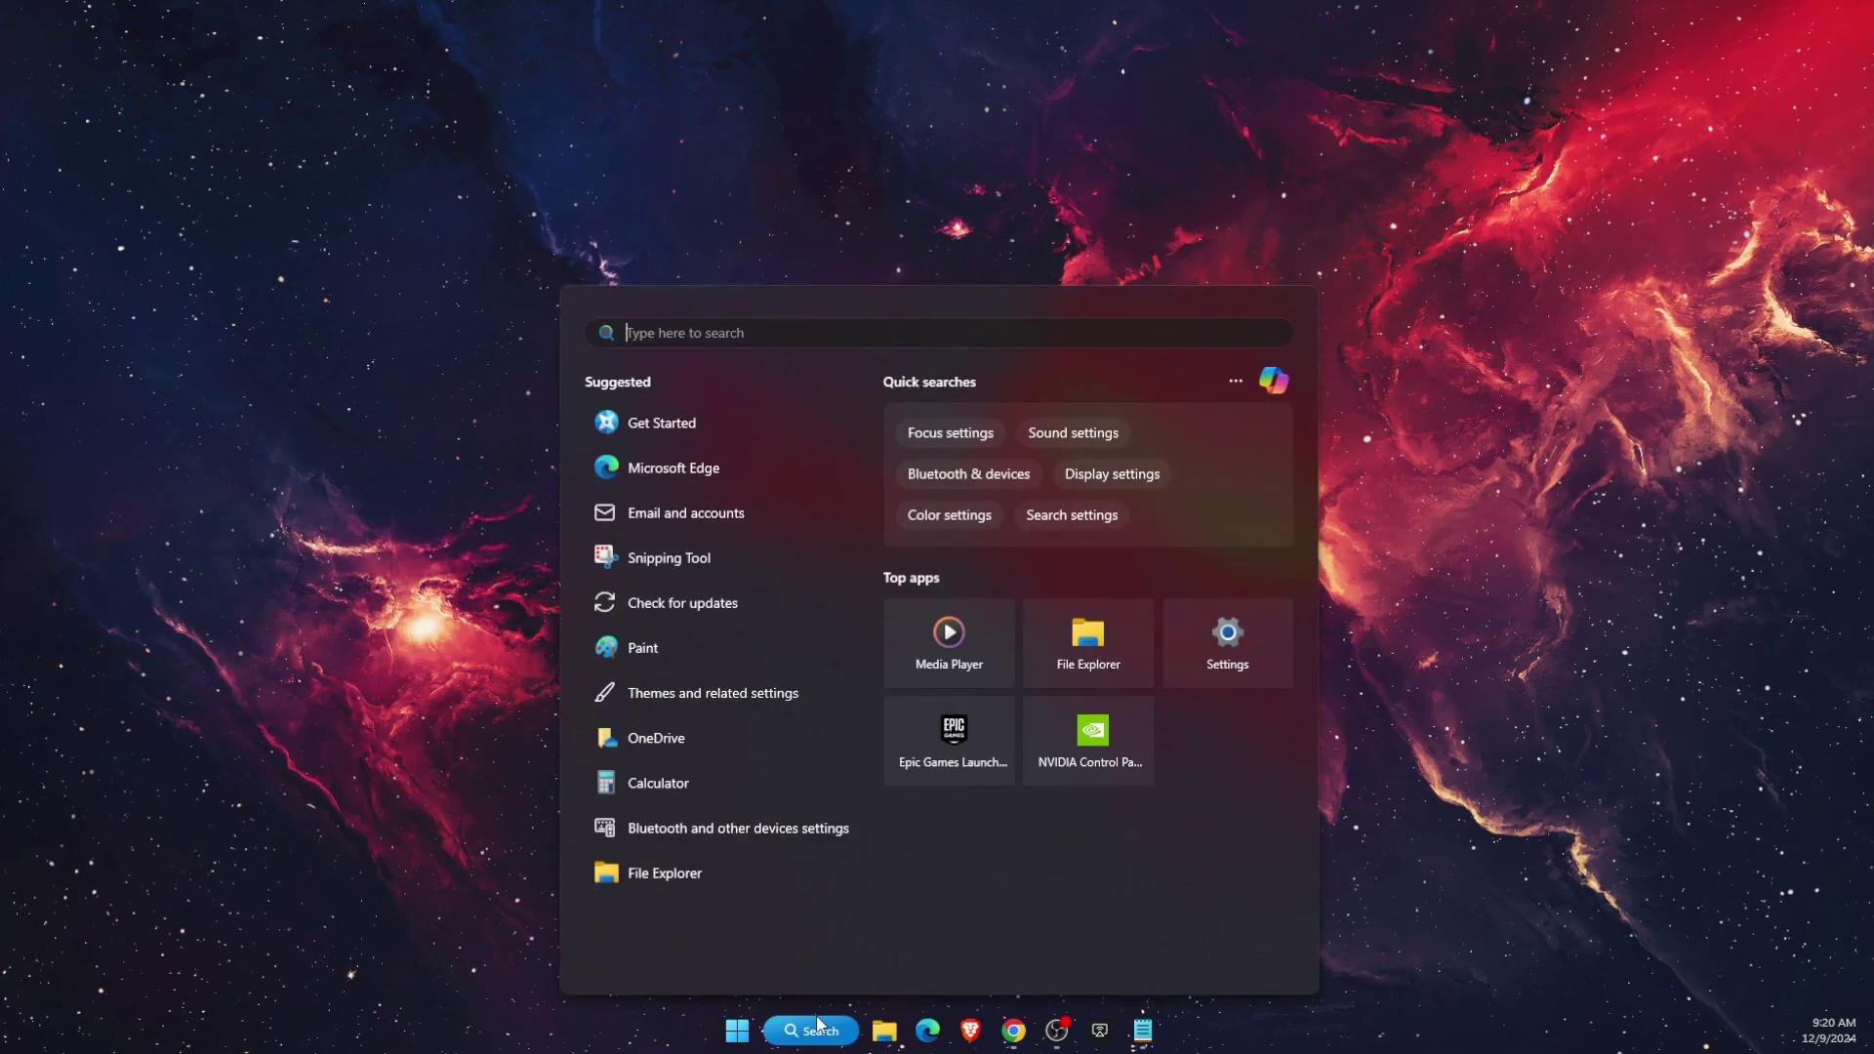
type("epic")
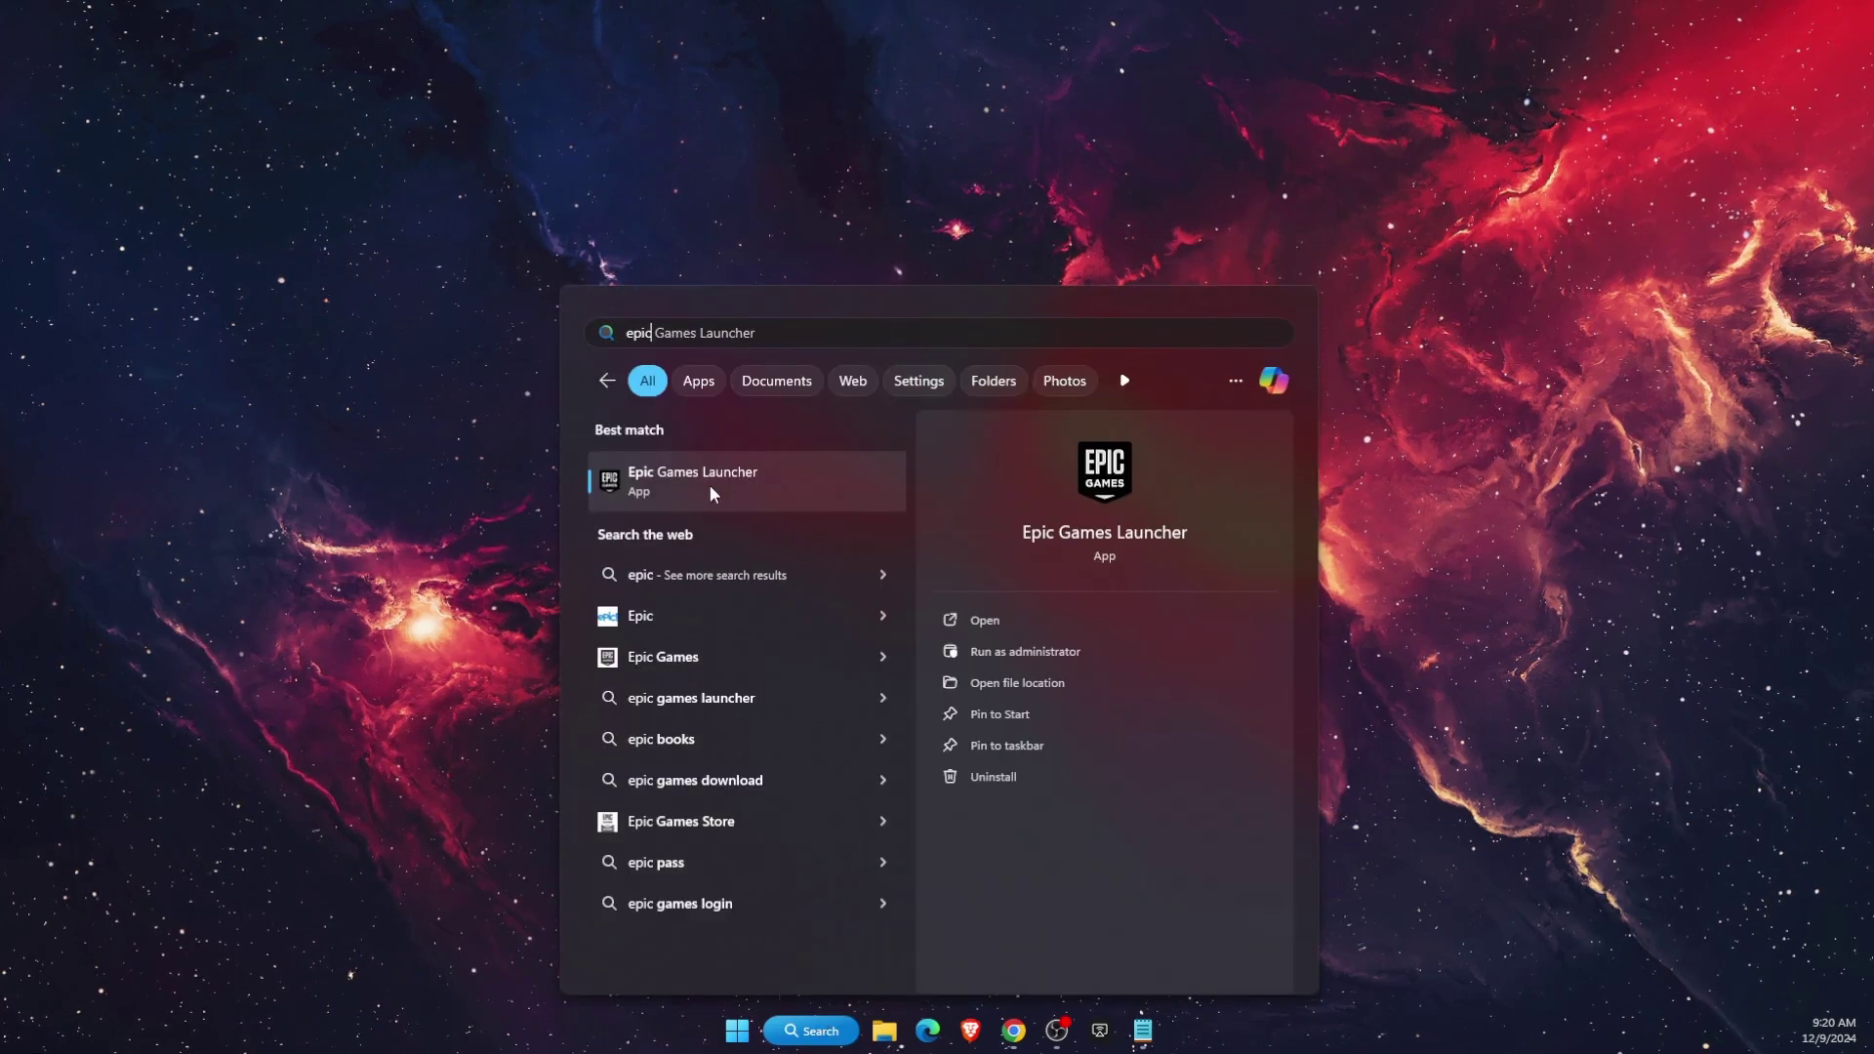
right_click(716, 484)
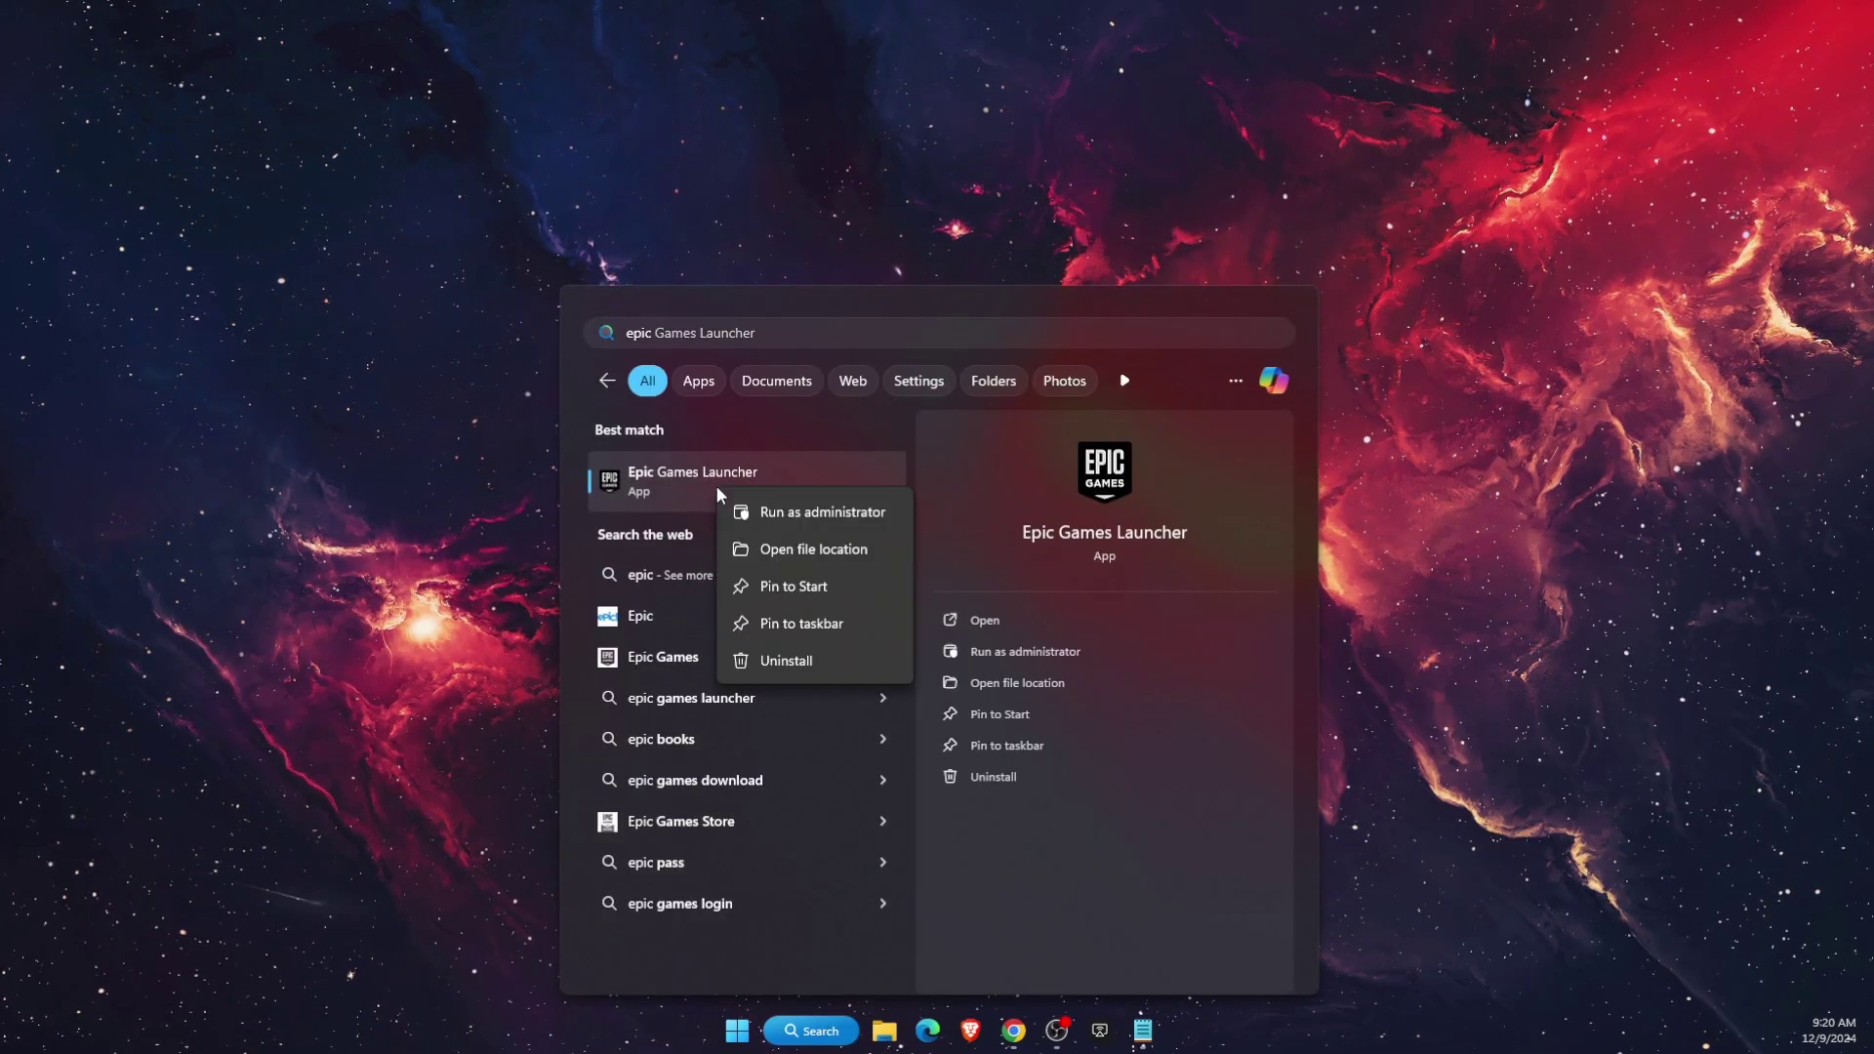
left_click(838, 520)
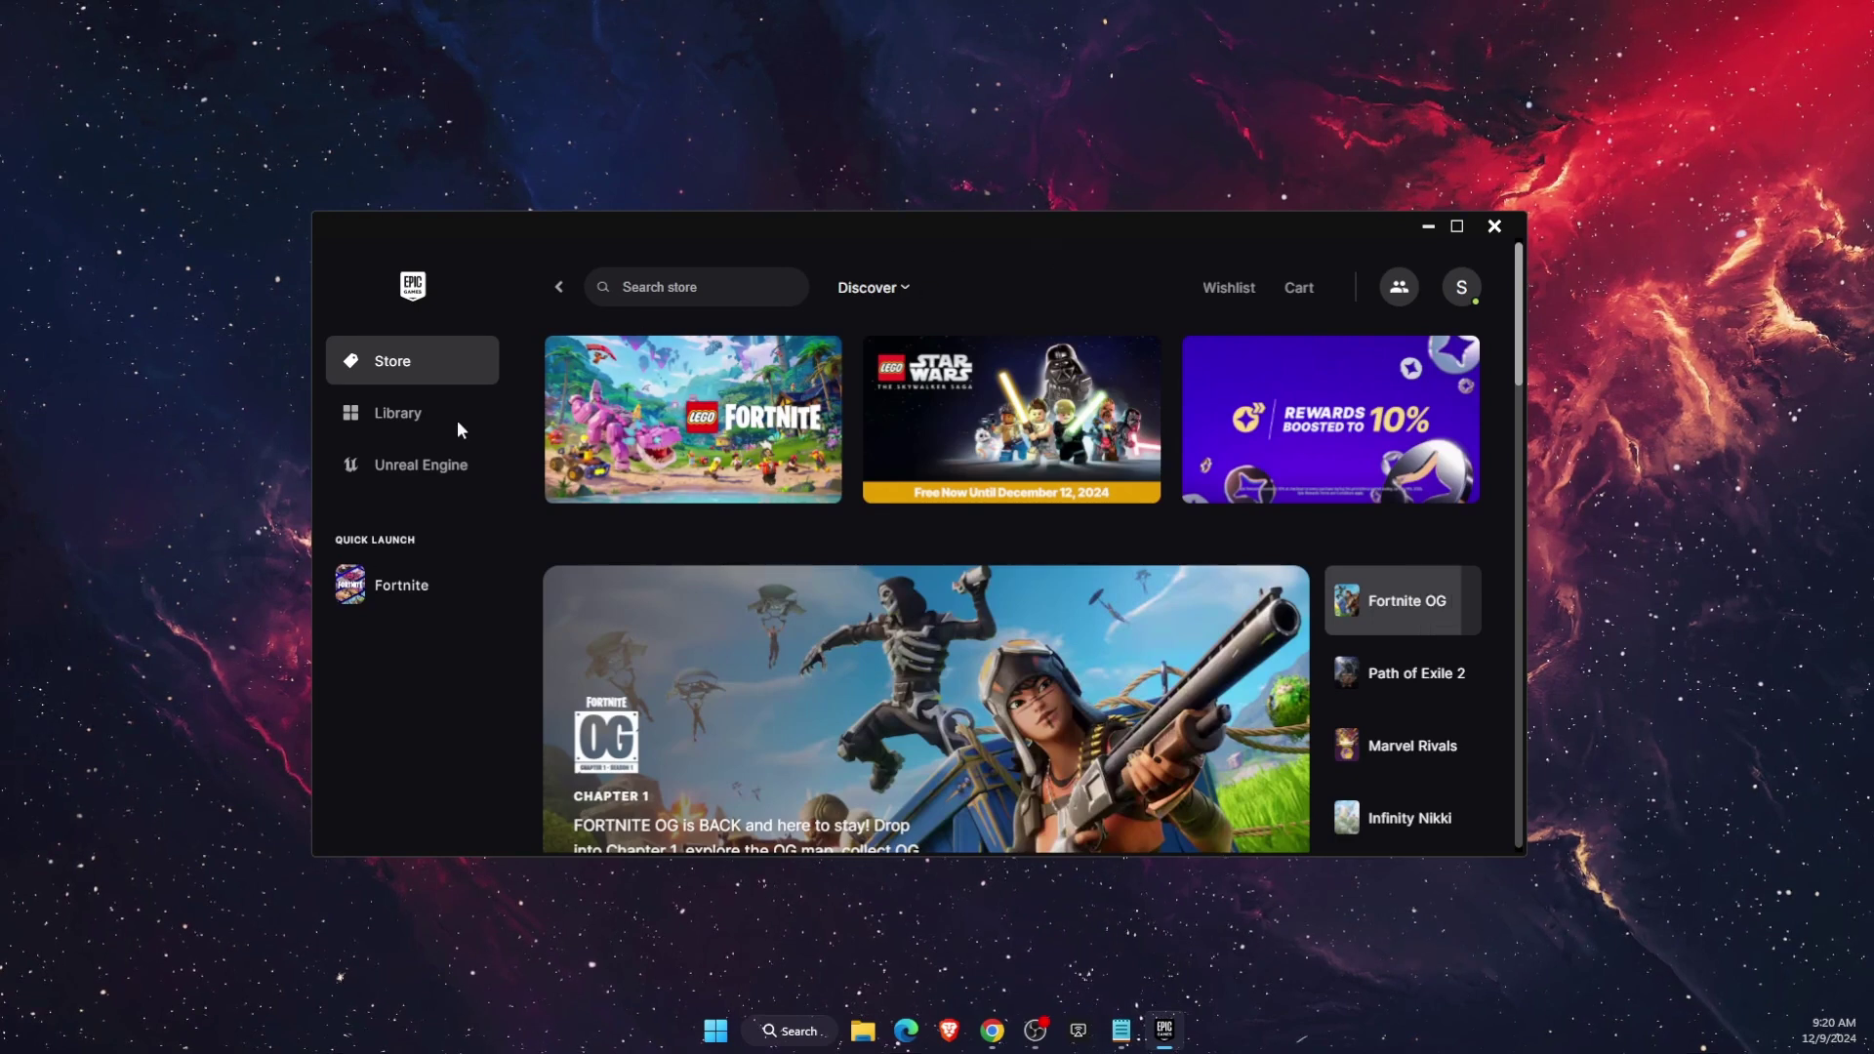
Step: In the Library, confirm Fortnite's Manage launch options hold -USEALLAVAILABLECORES, then close the dialog
left_click(420, 423)
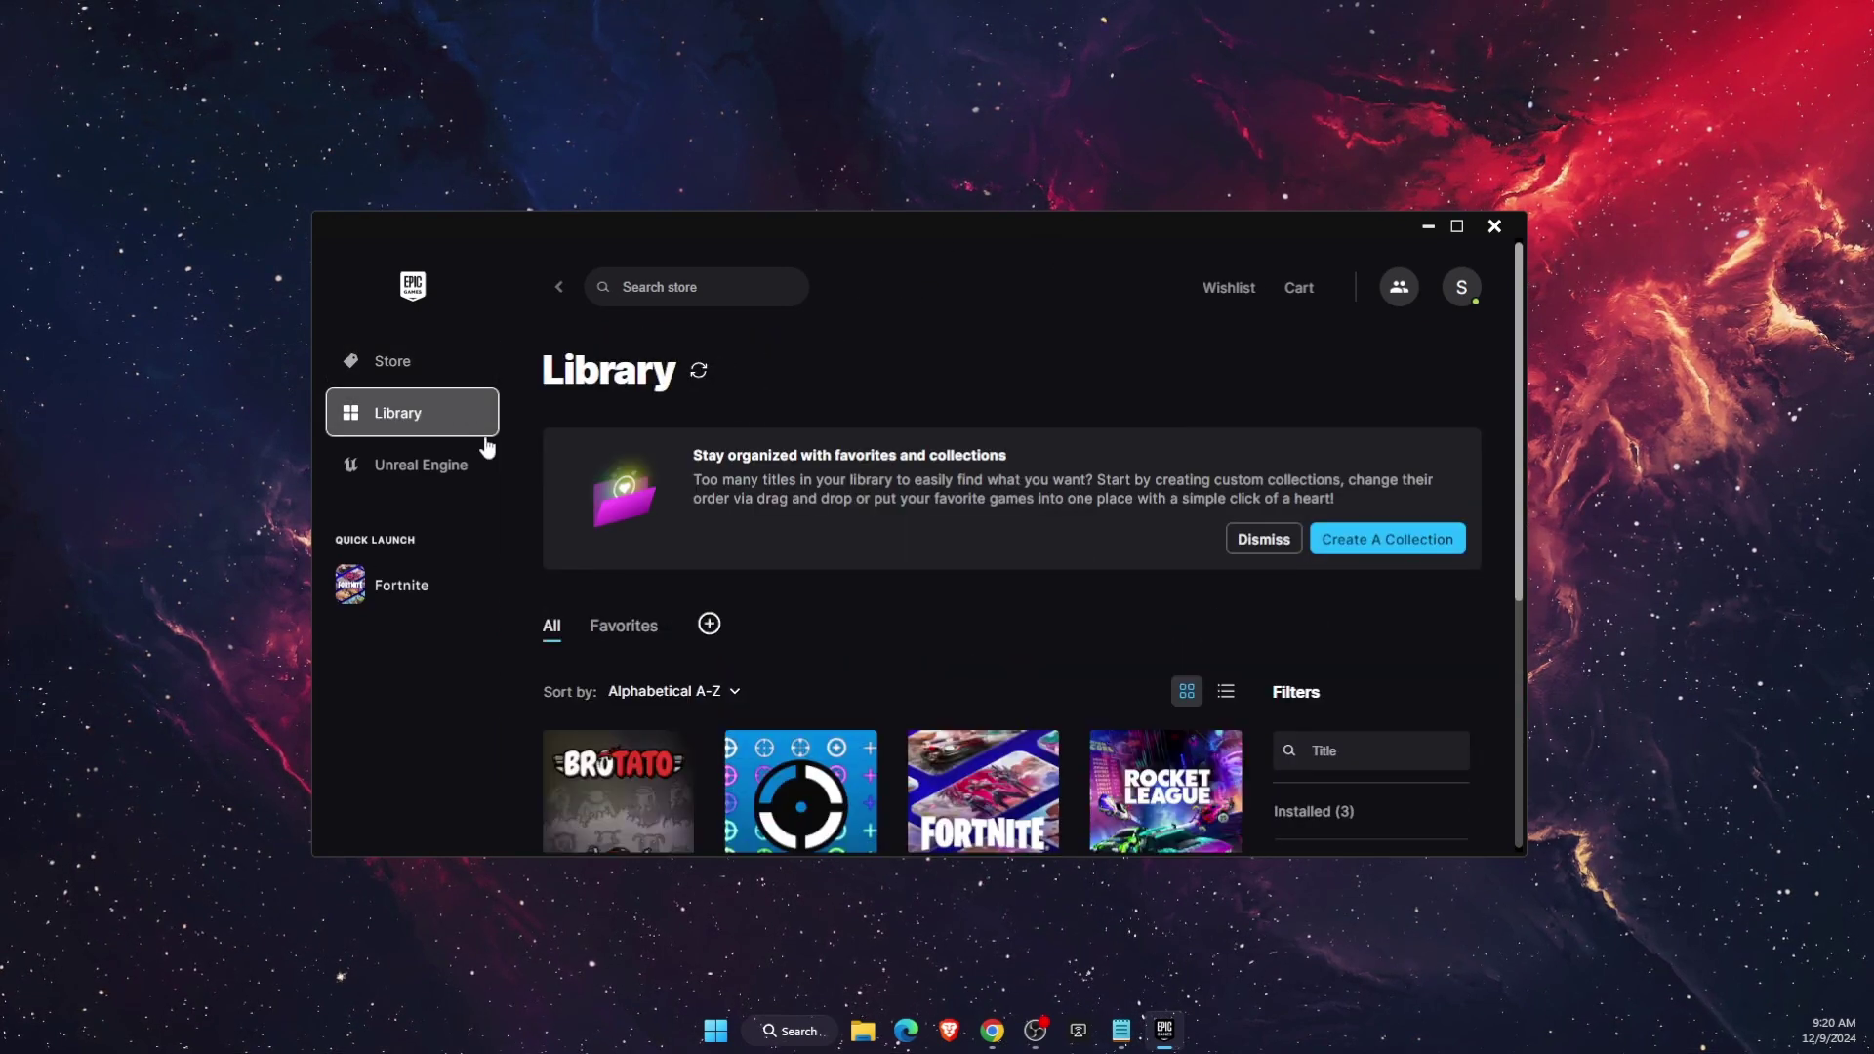
scroll(1120, 547, "down", 3)
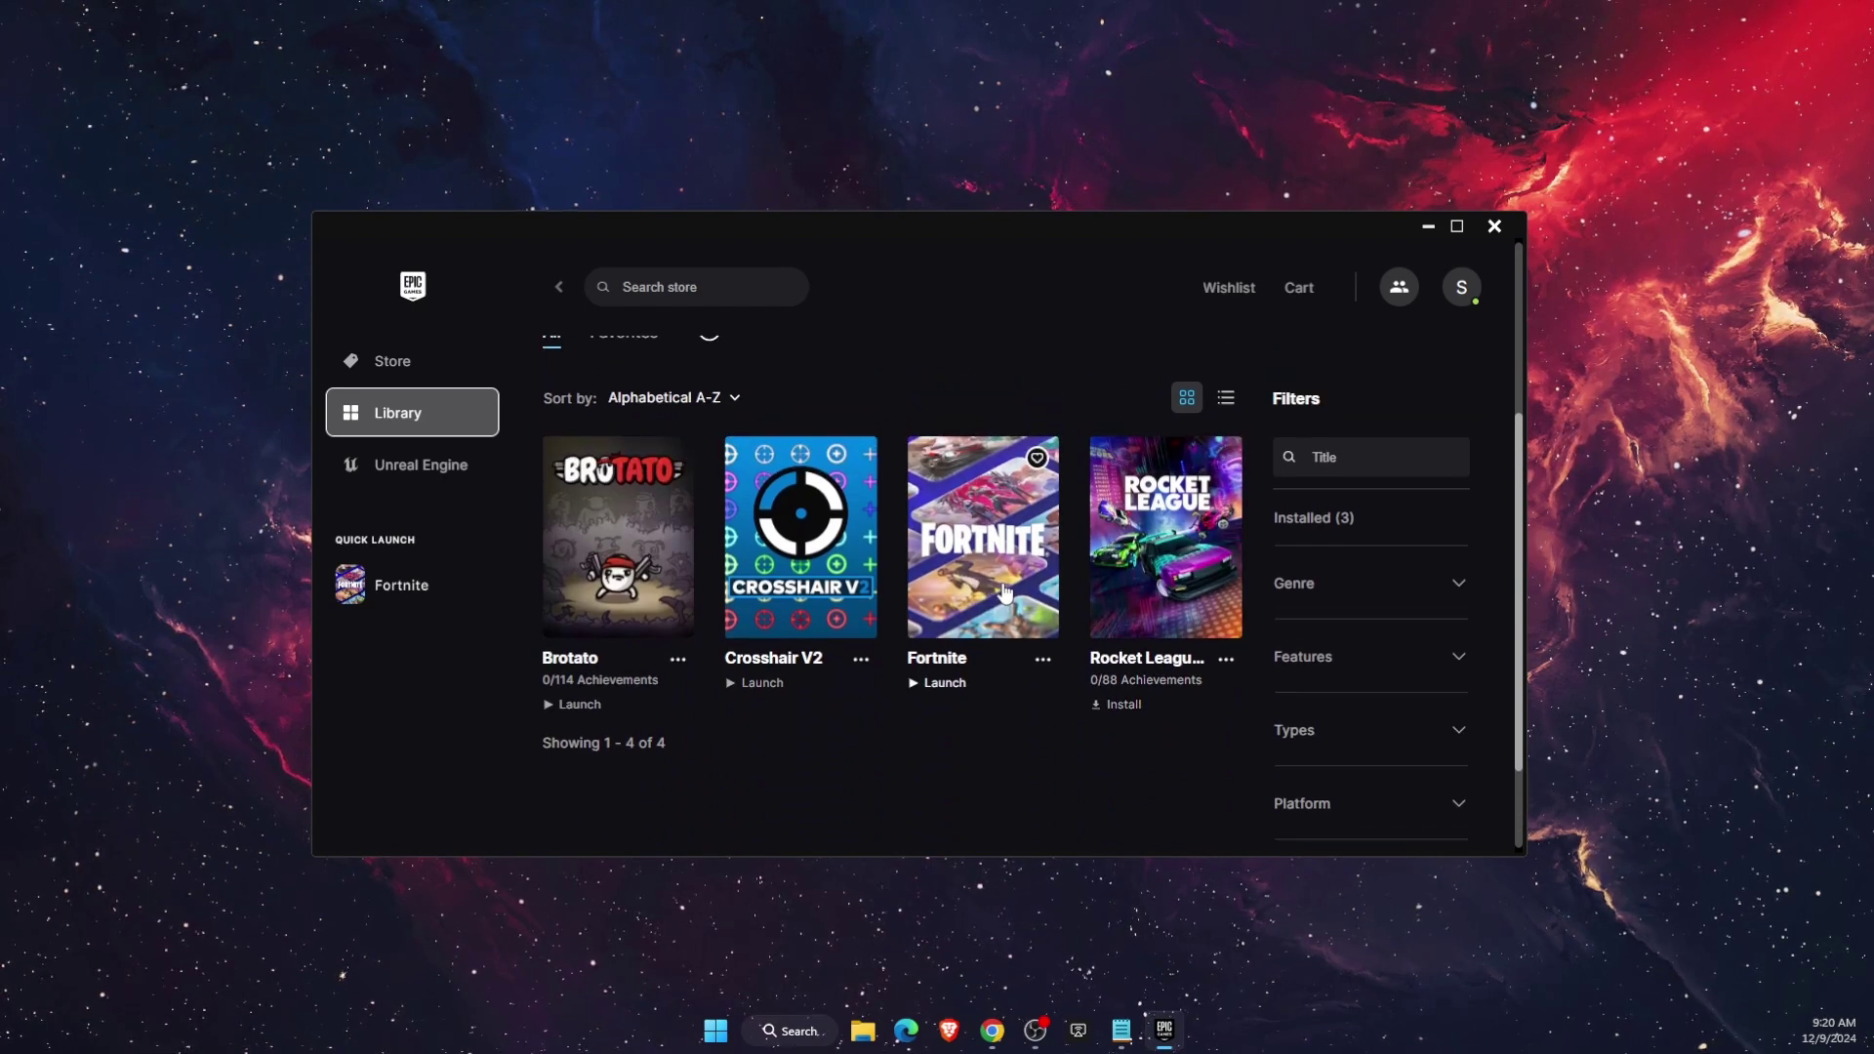
left_click(1042, 660)
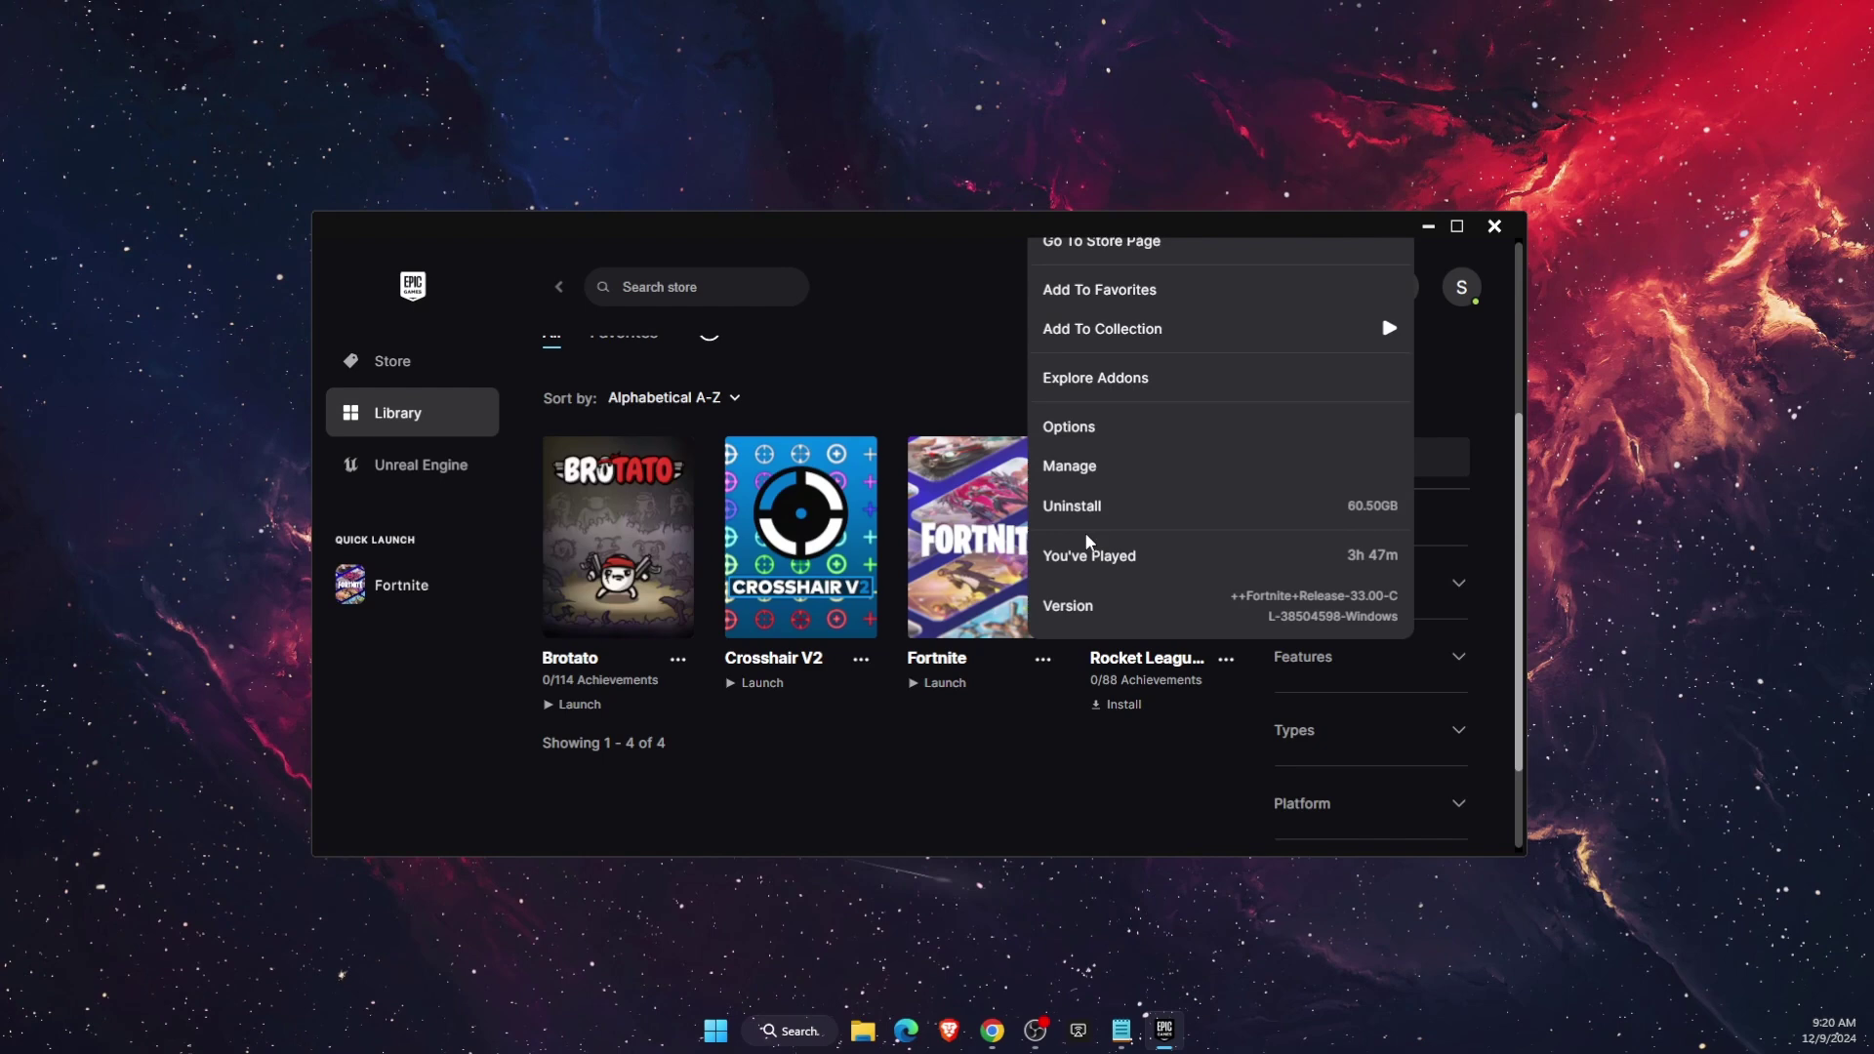
left_click(1079, 470)
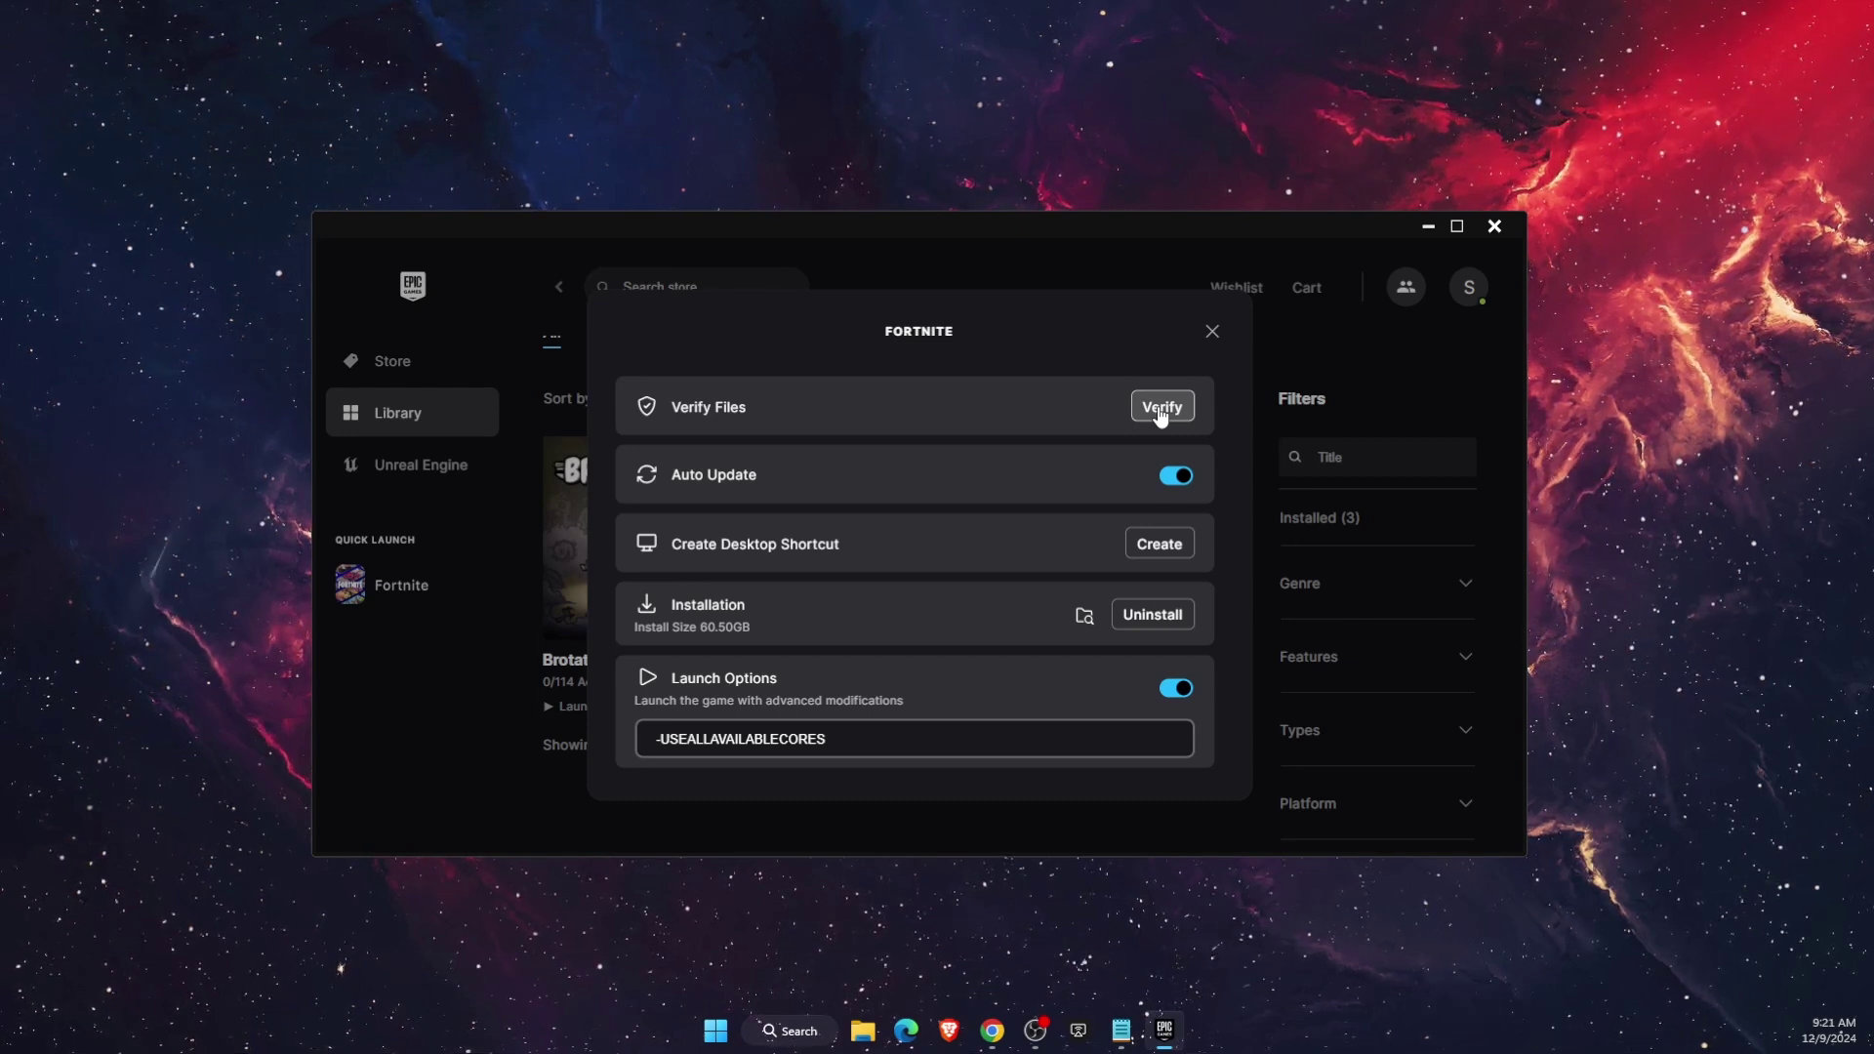
left_click(1212, 333)
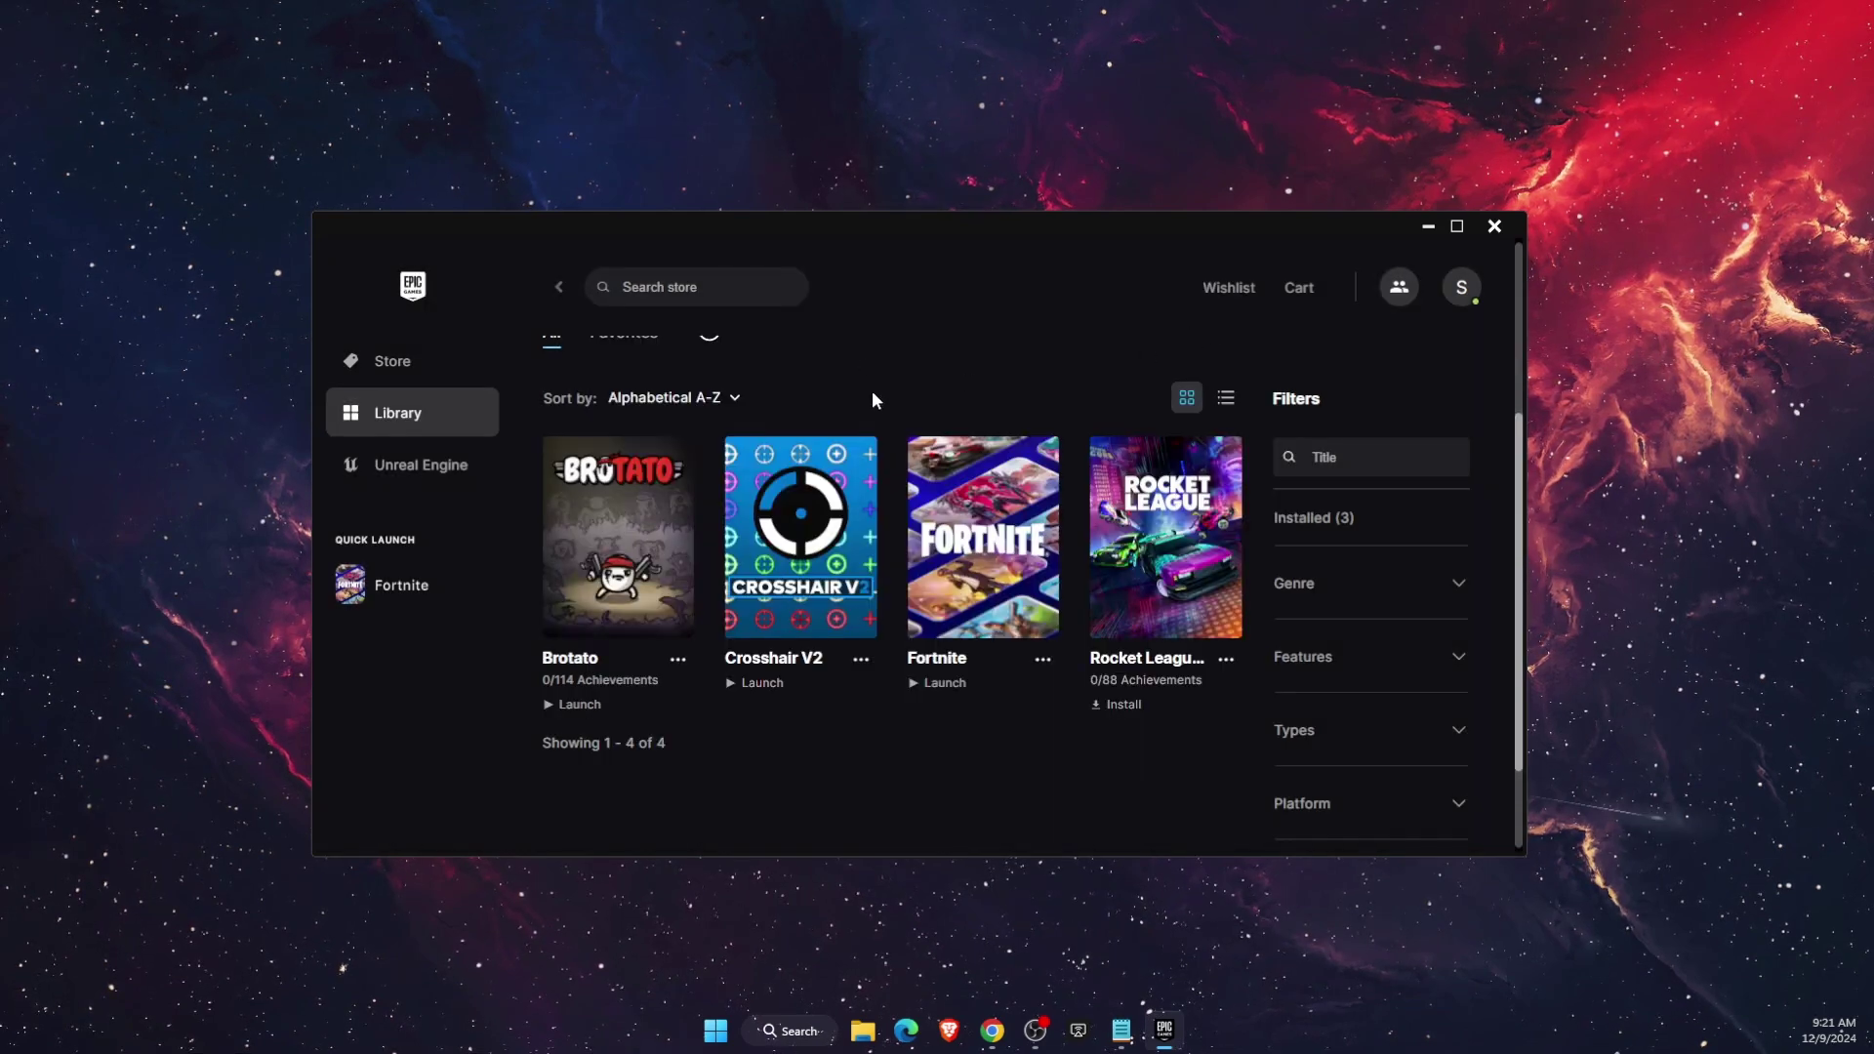
Step: Close the launcher and browse Program Files to Epic Games\Fortnite\FortniteGame\Binaries\Win64\EasyAntiCheat
key("alt+F4")
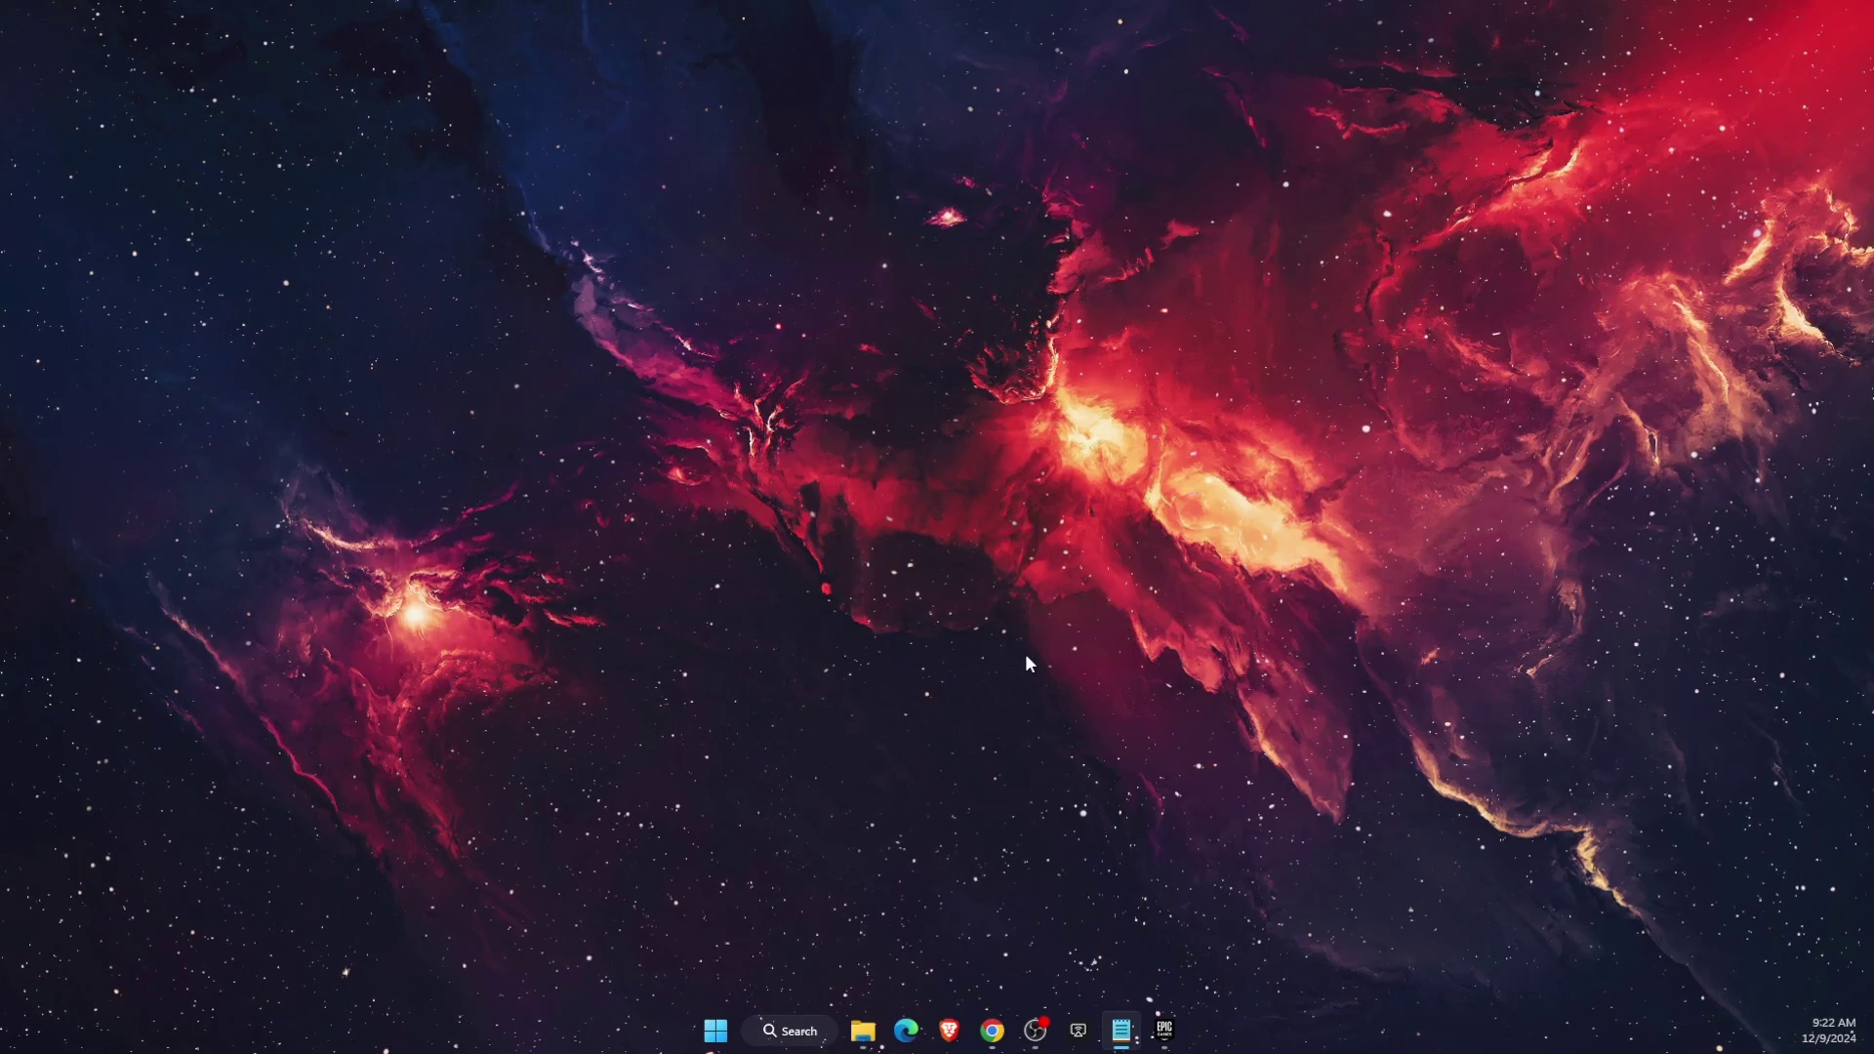
left_click(863, 1031)
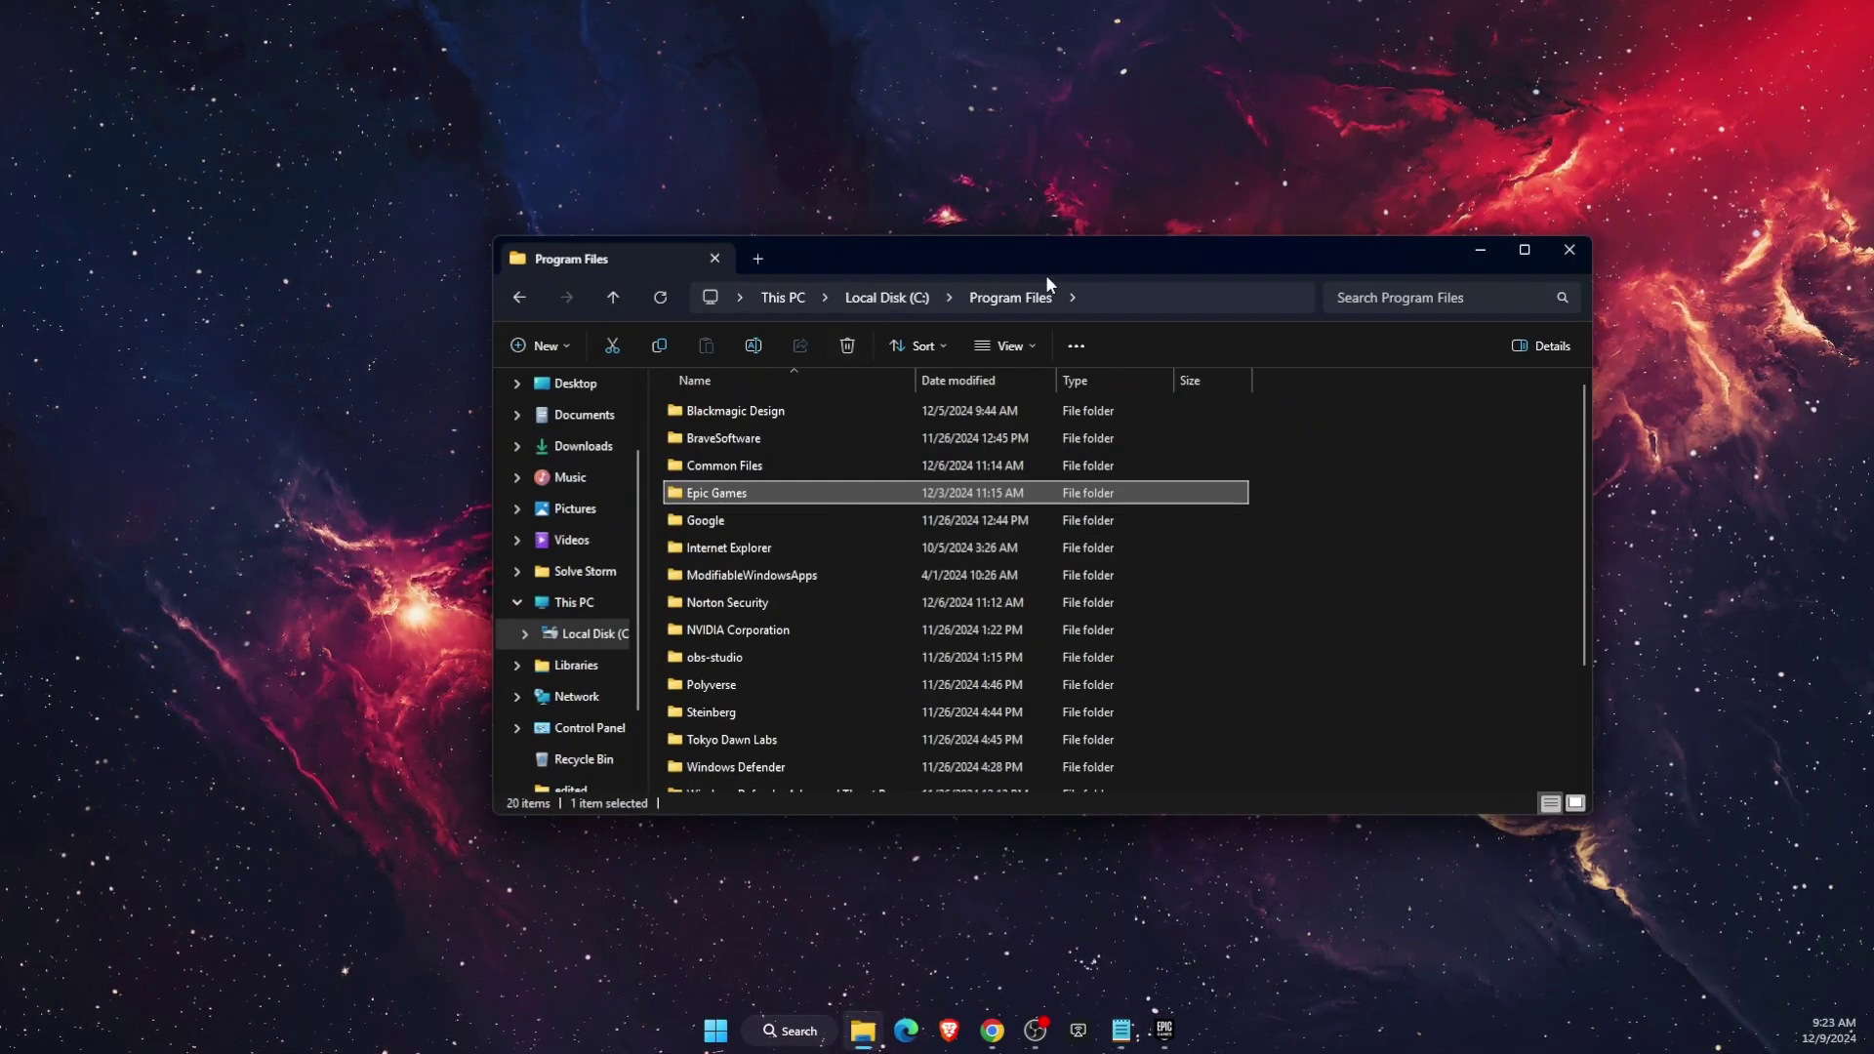
double_click(728, 496)
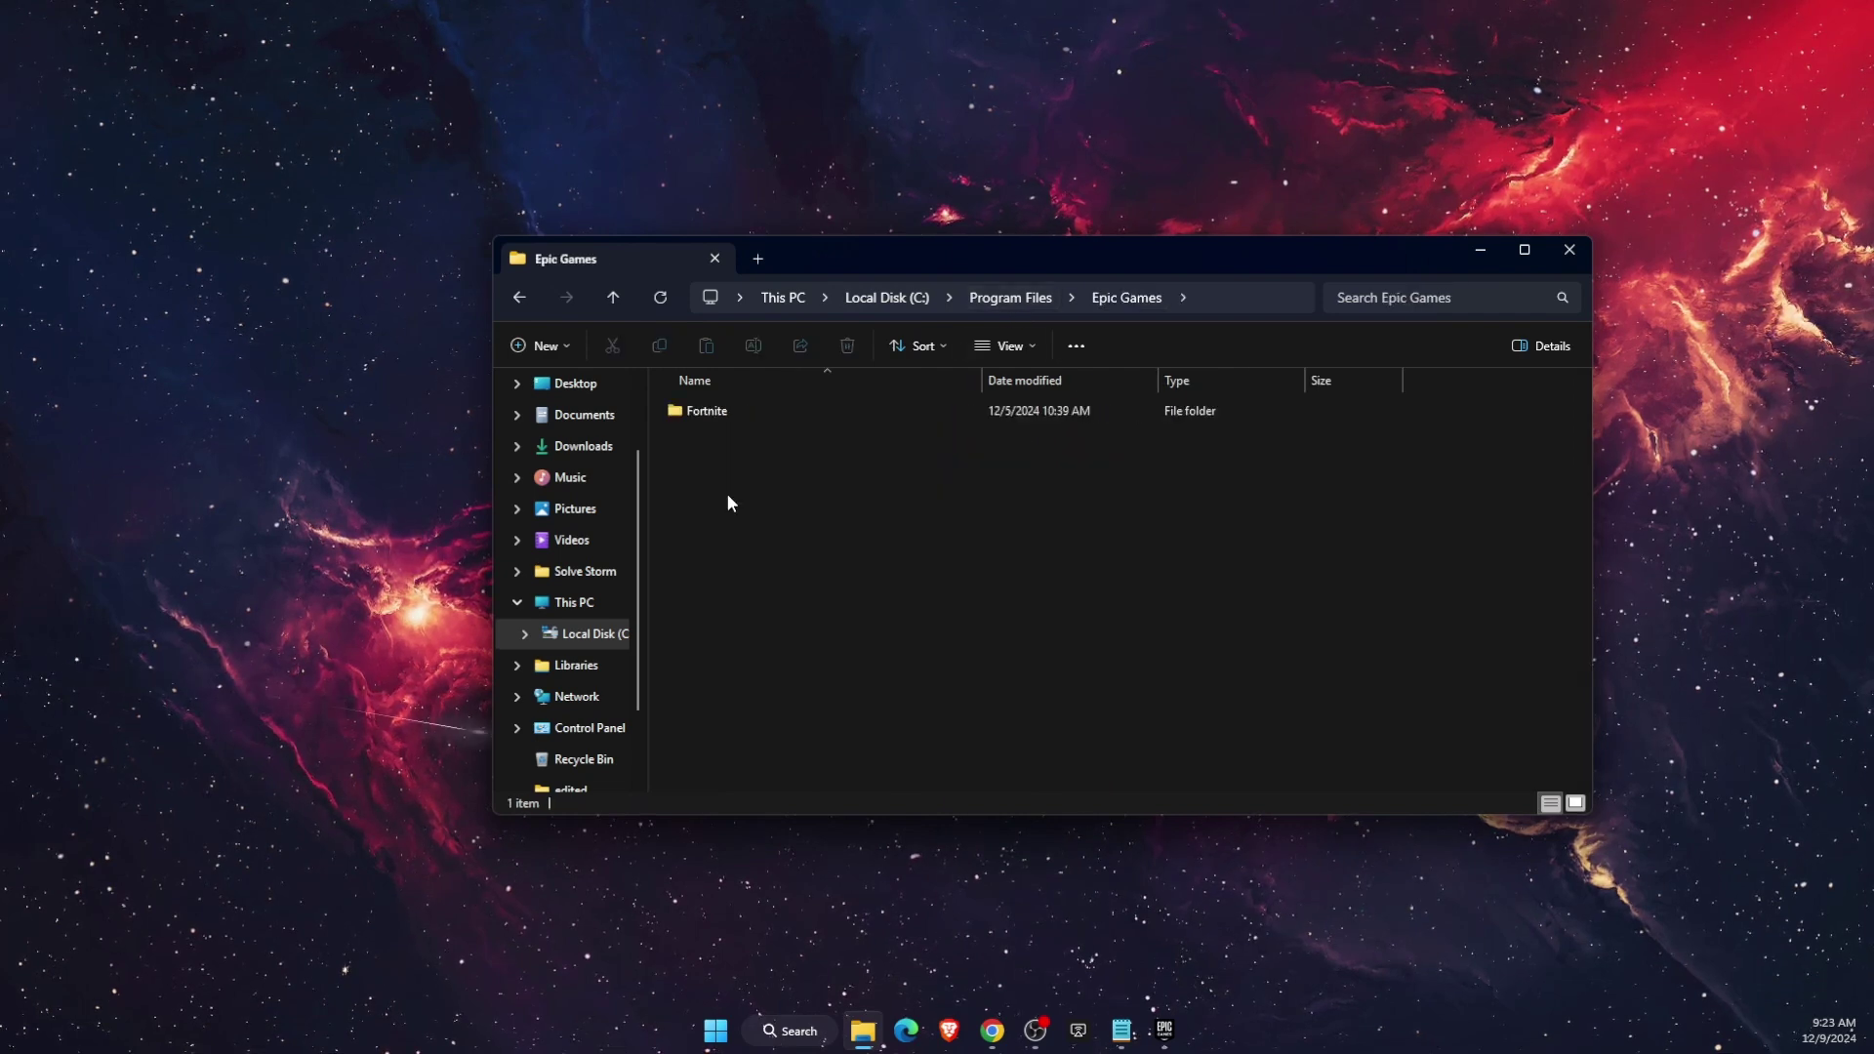
double_click(734, 408)
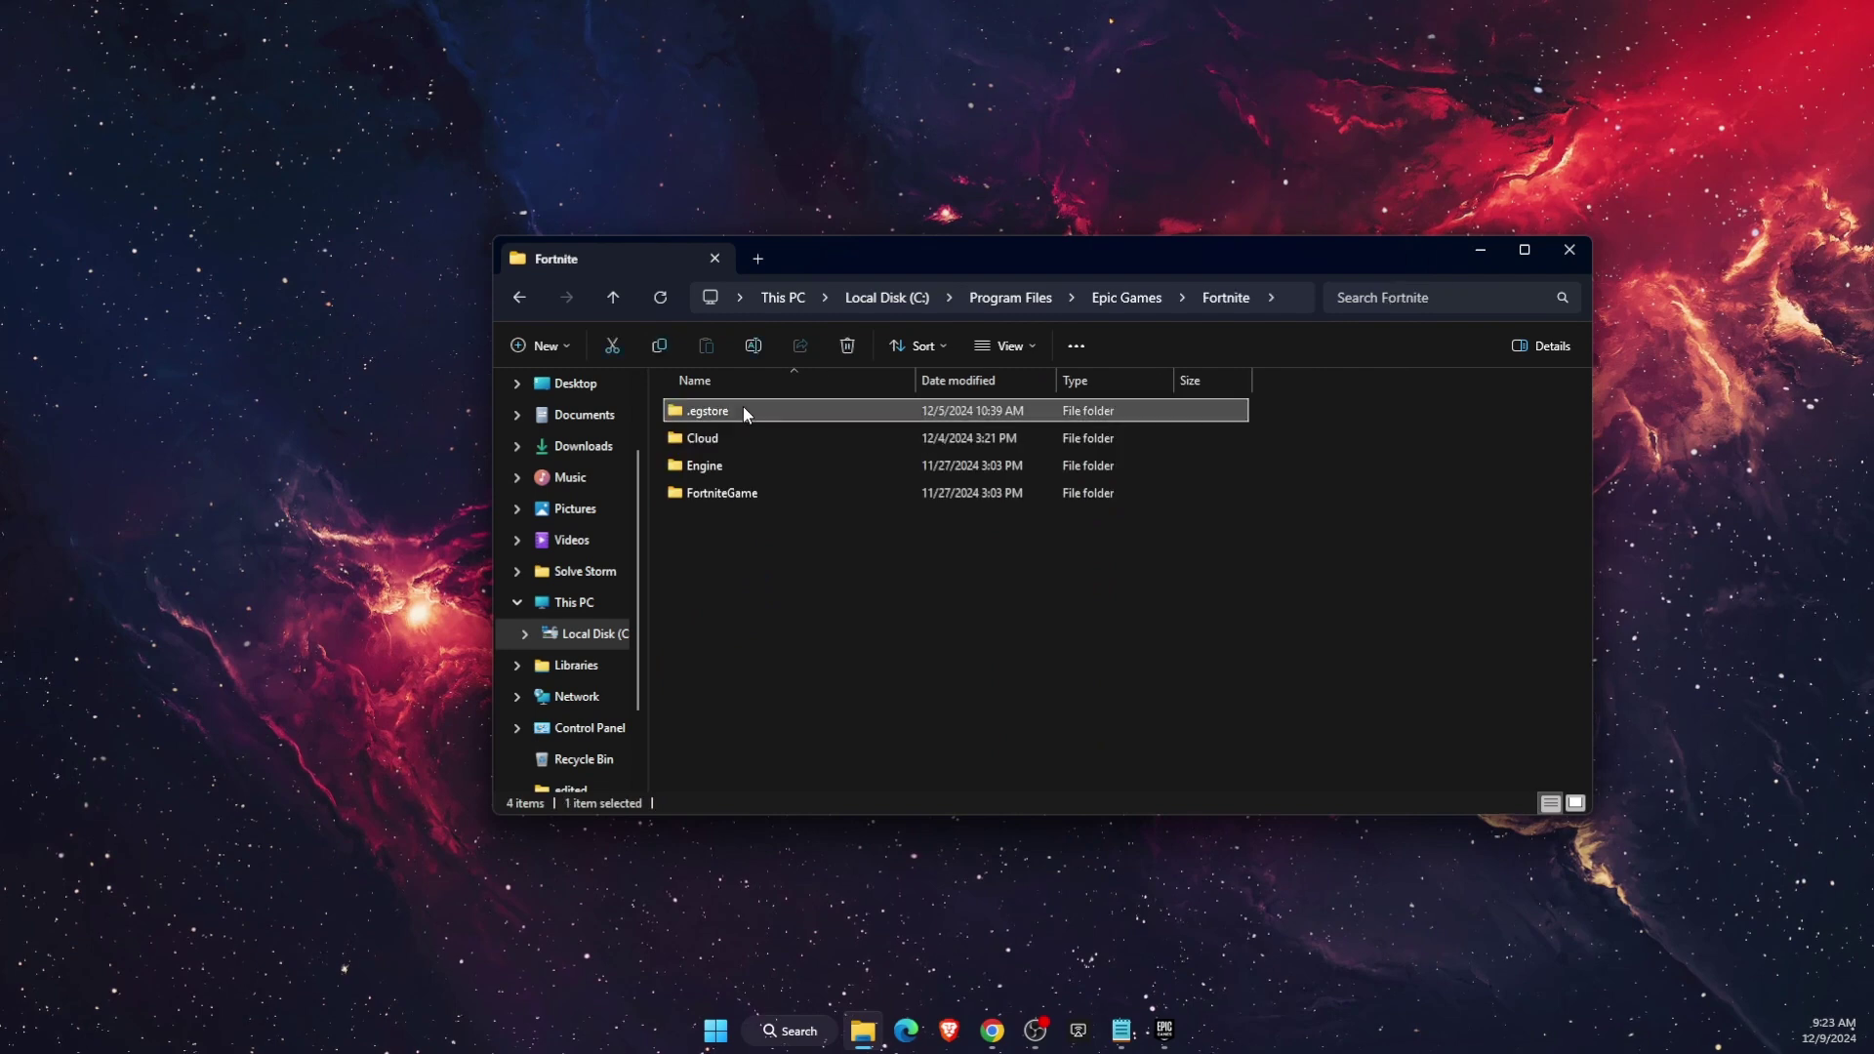
left_click(752, 496)
double_click(751, 494)
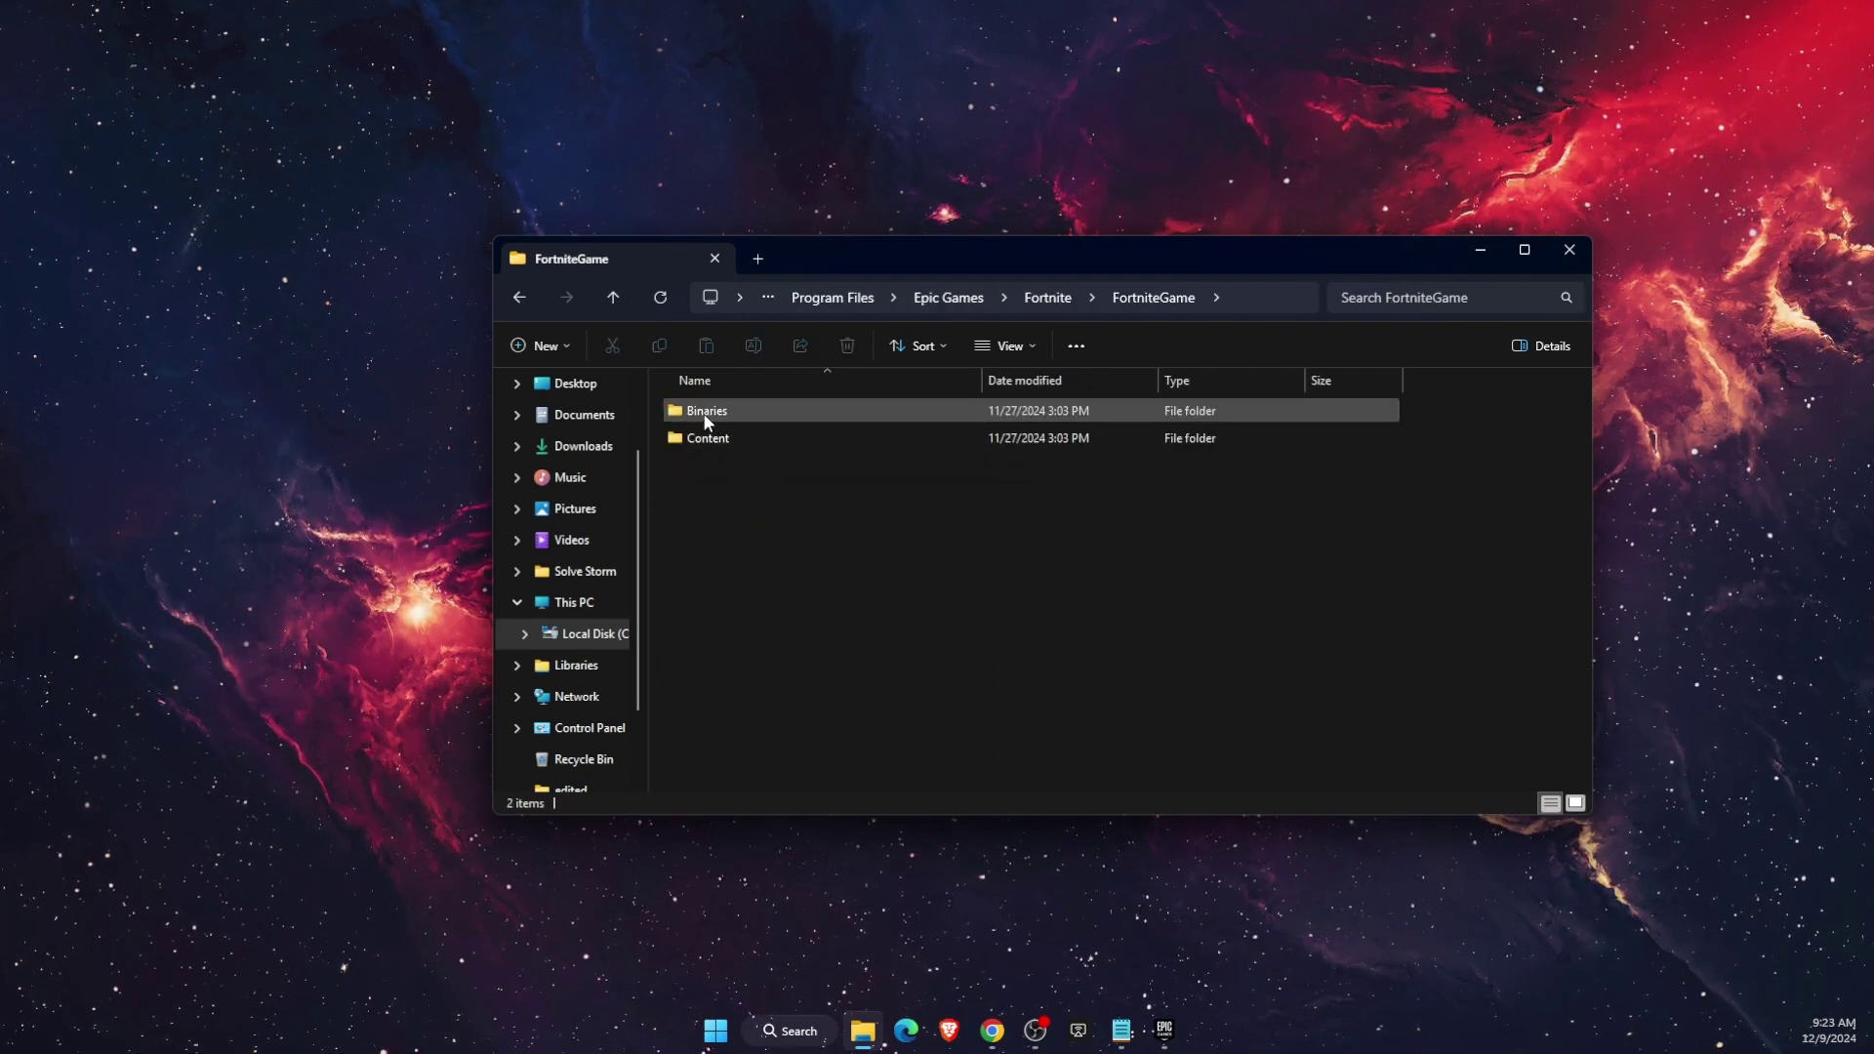
double_click(703, 413)
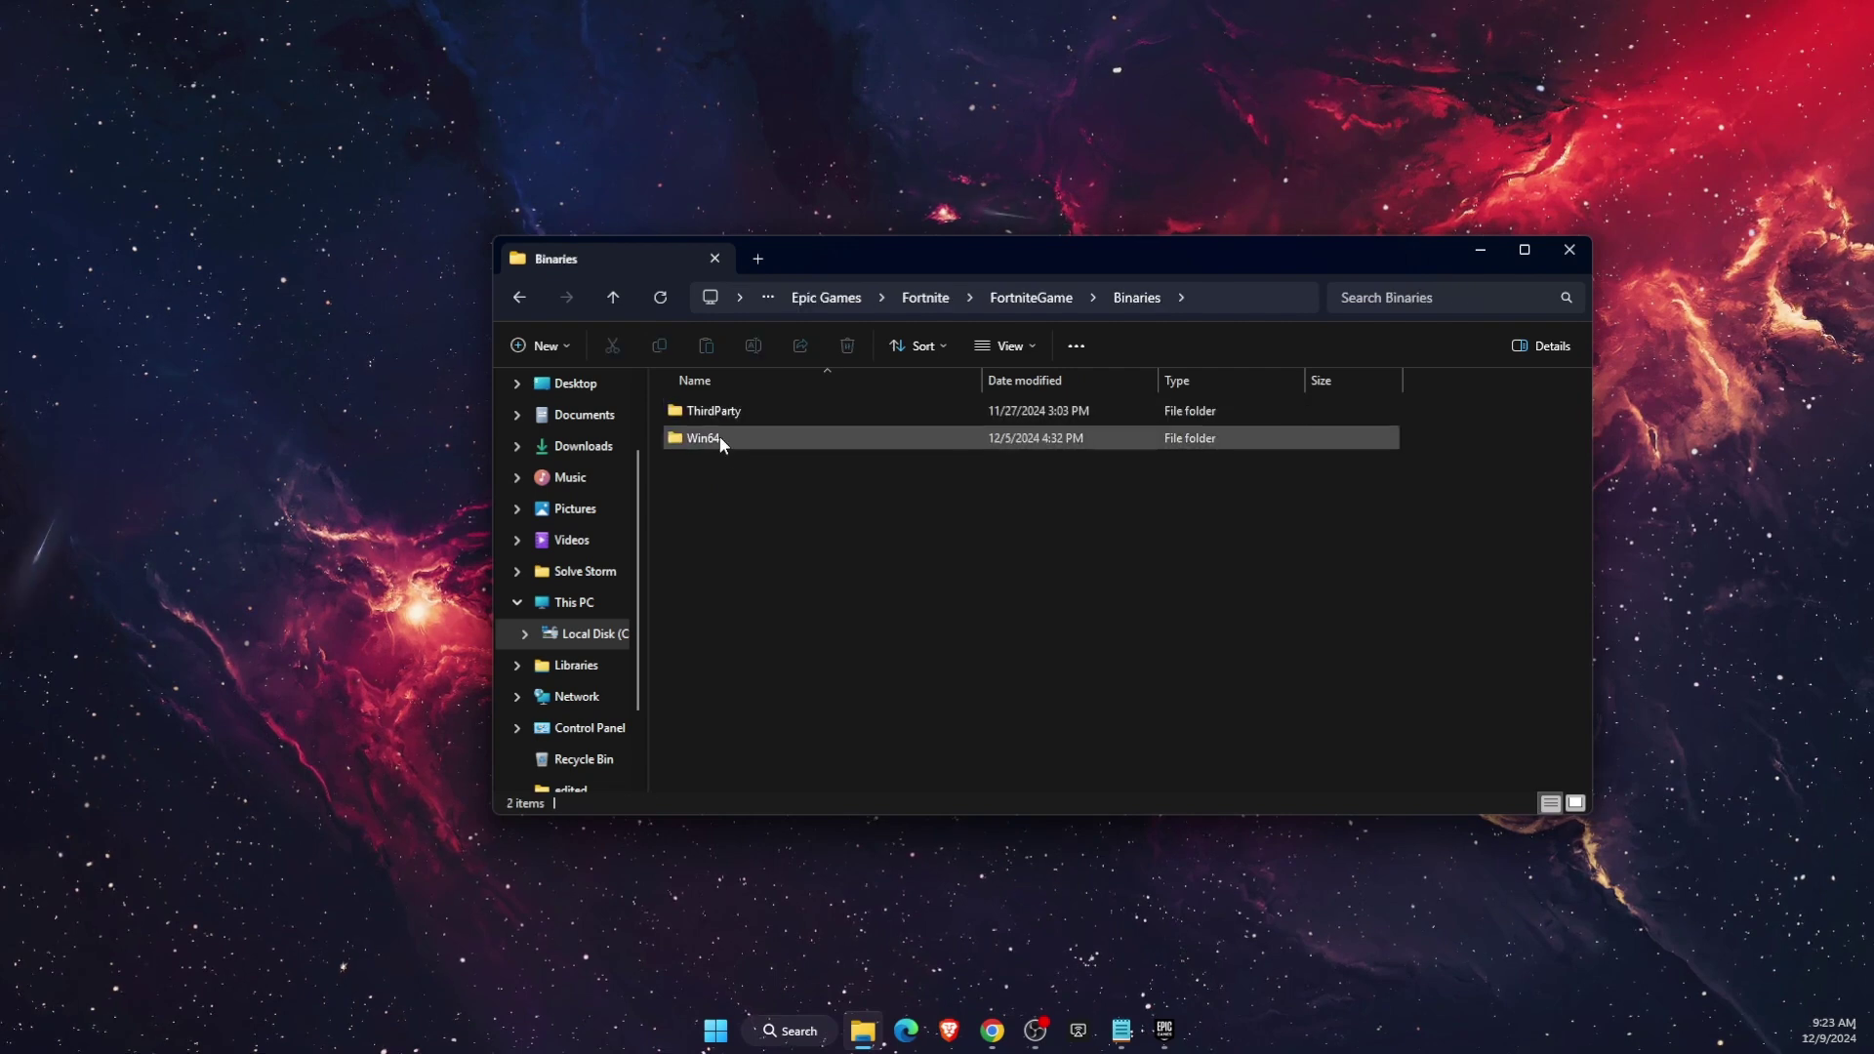
double_click(719, 436)
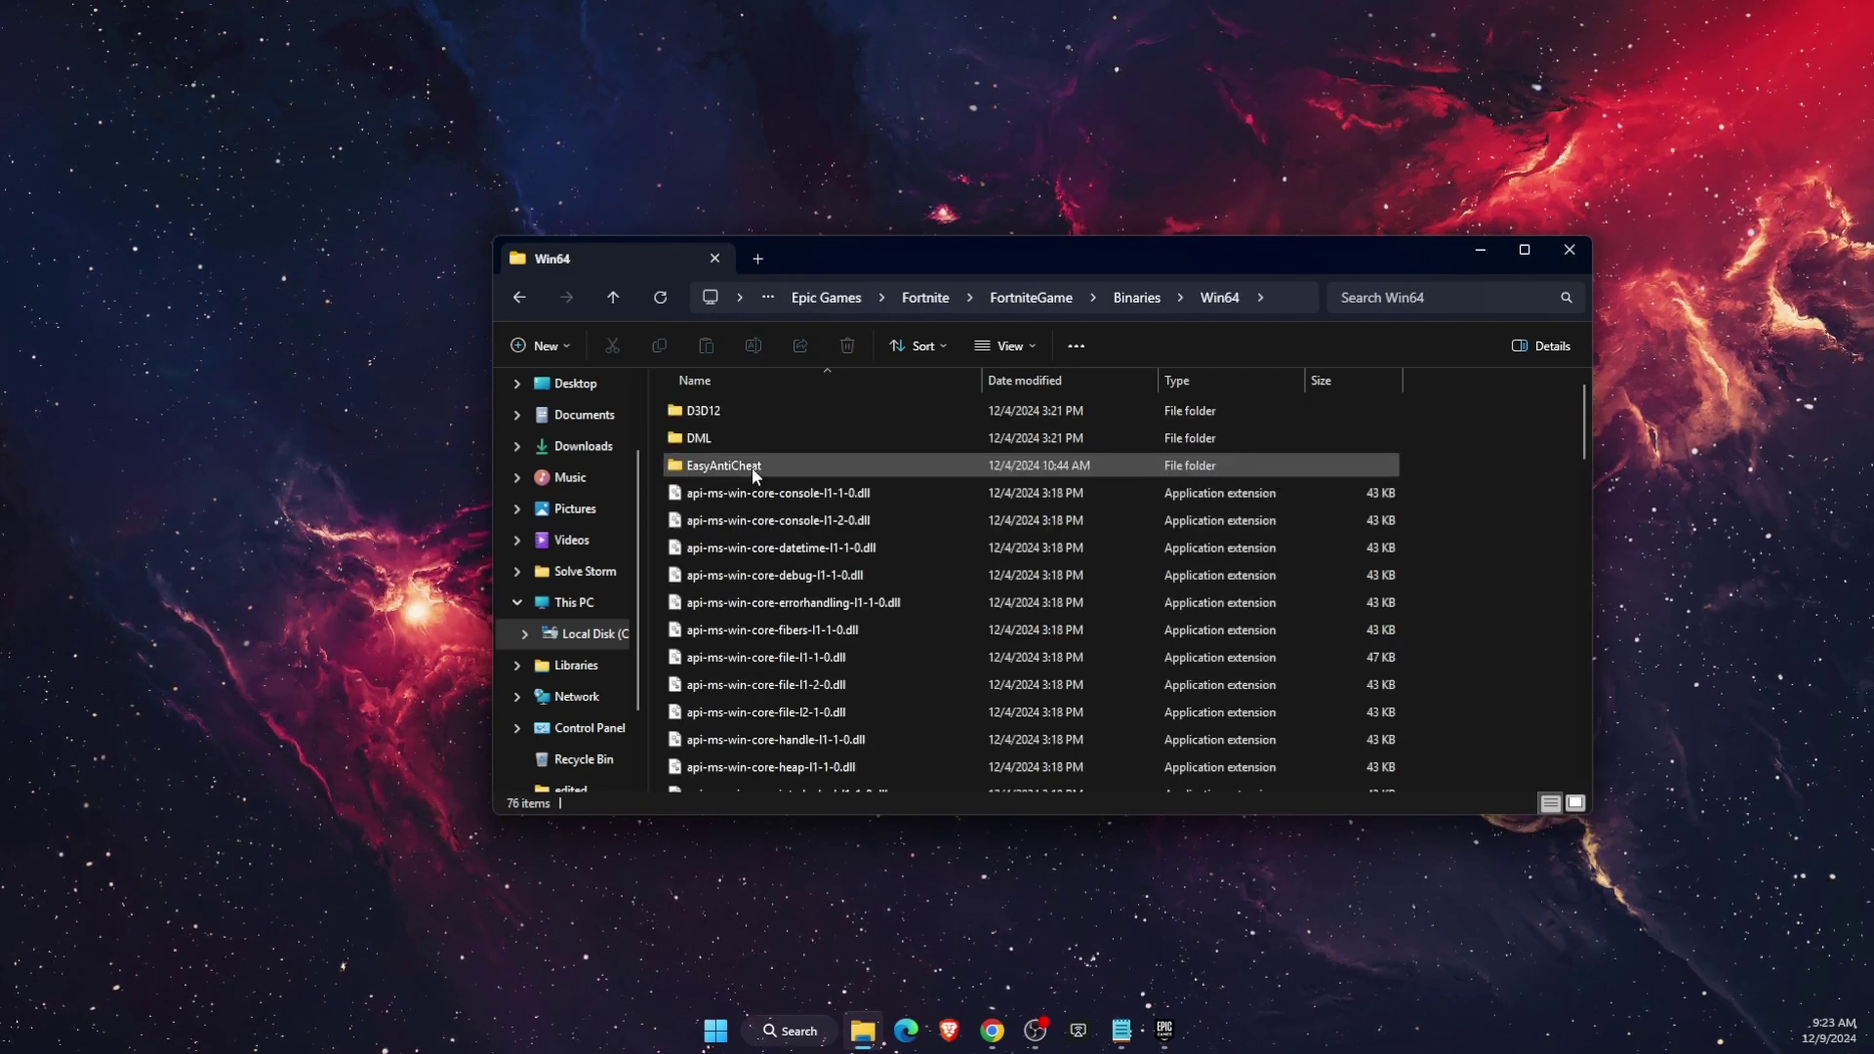
mouse_move(736, 465)
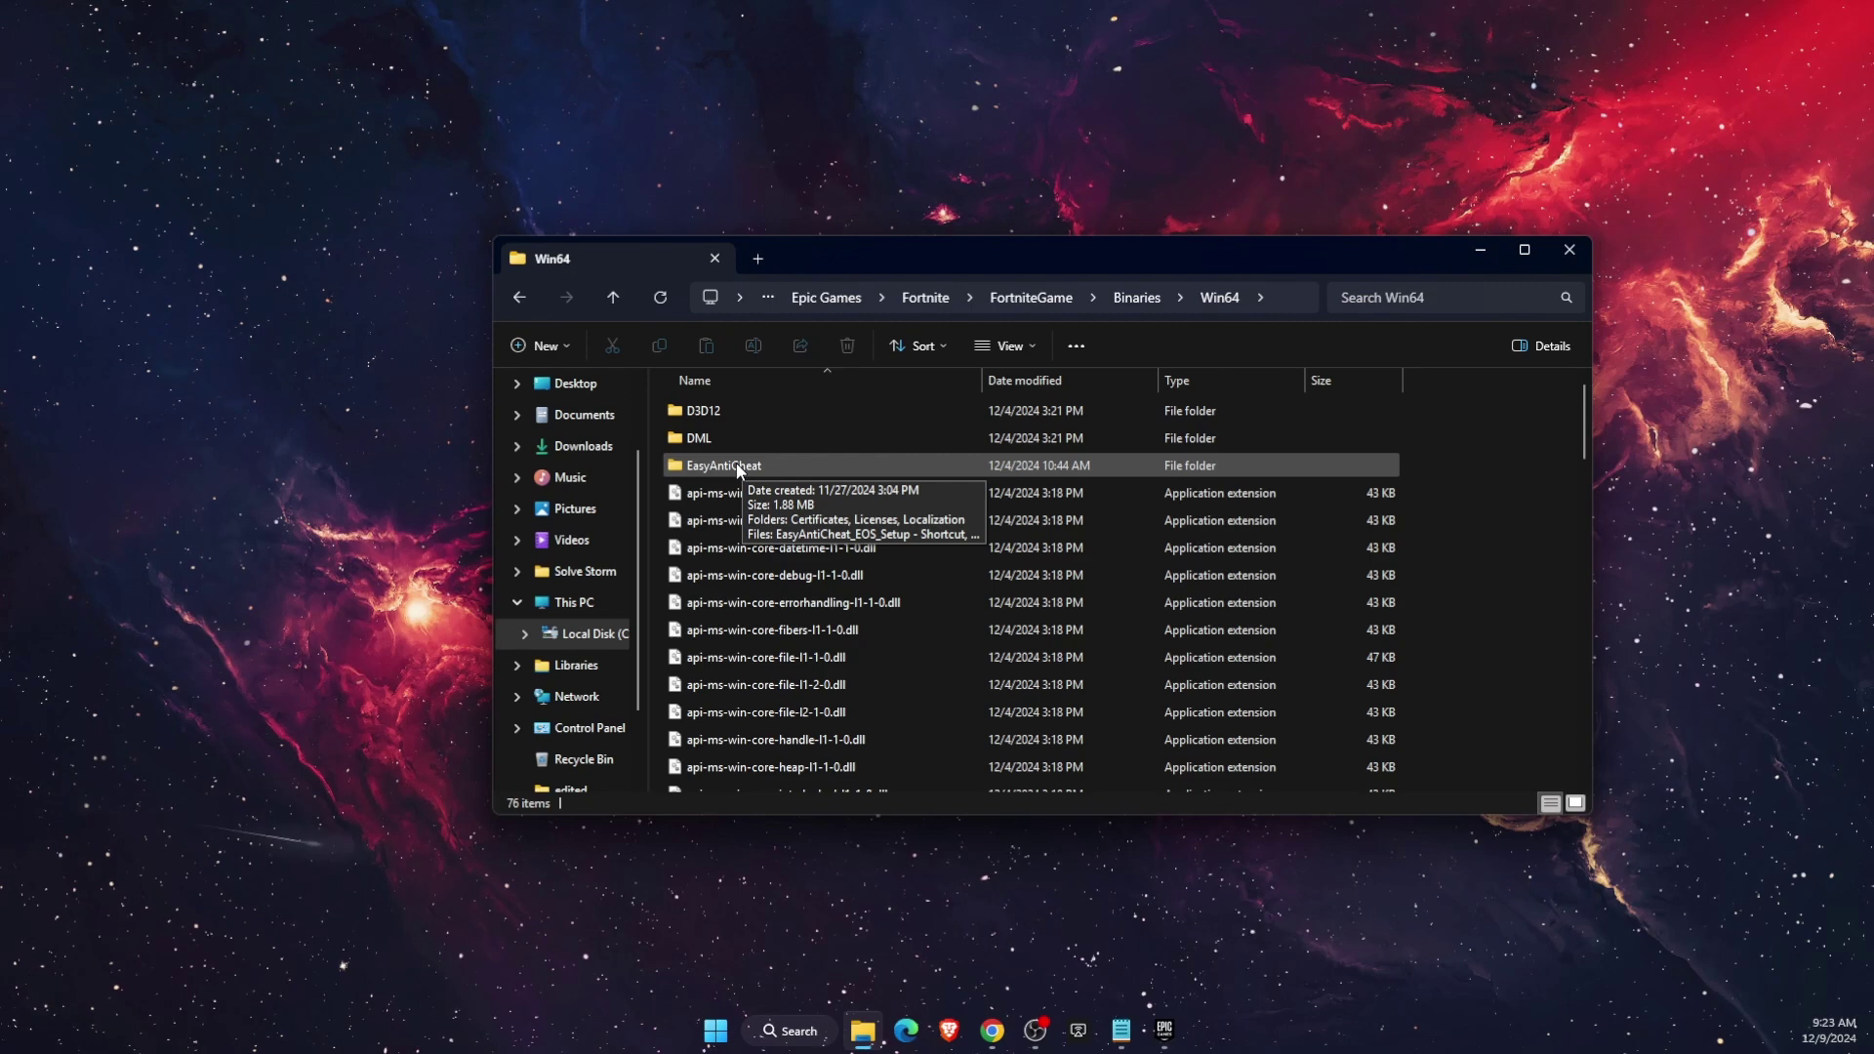
double_click(736, 463)
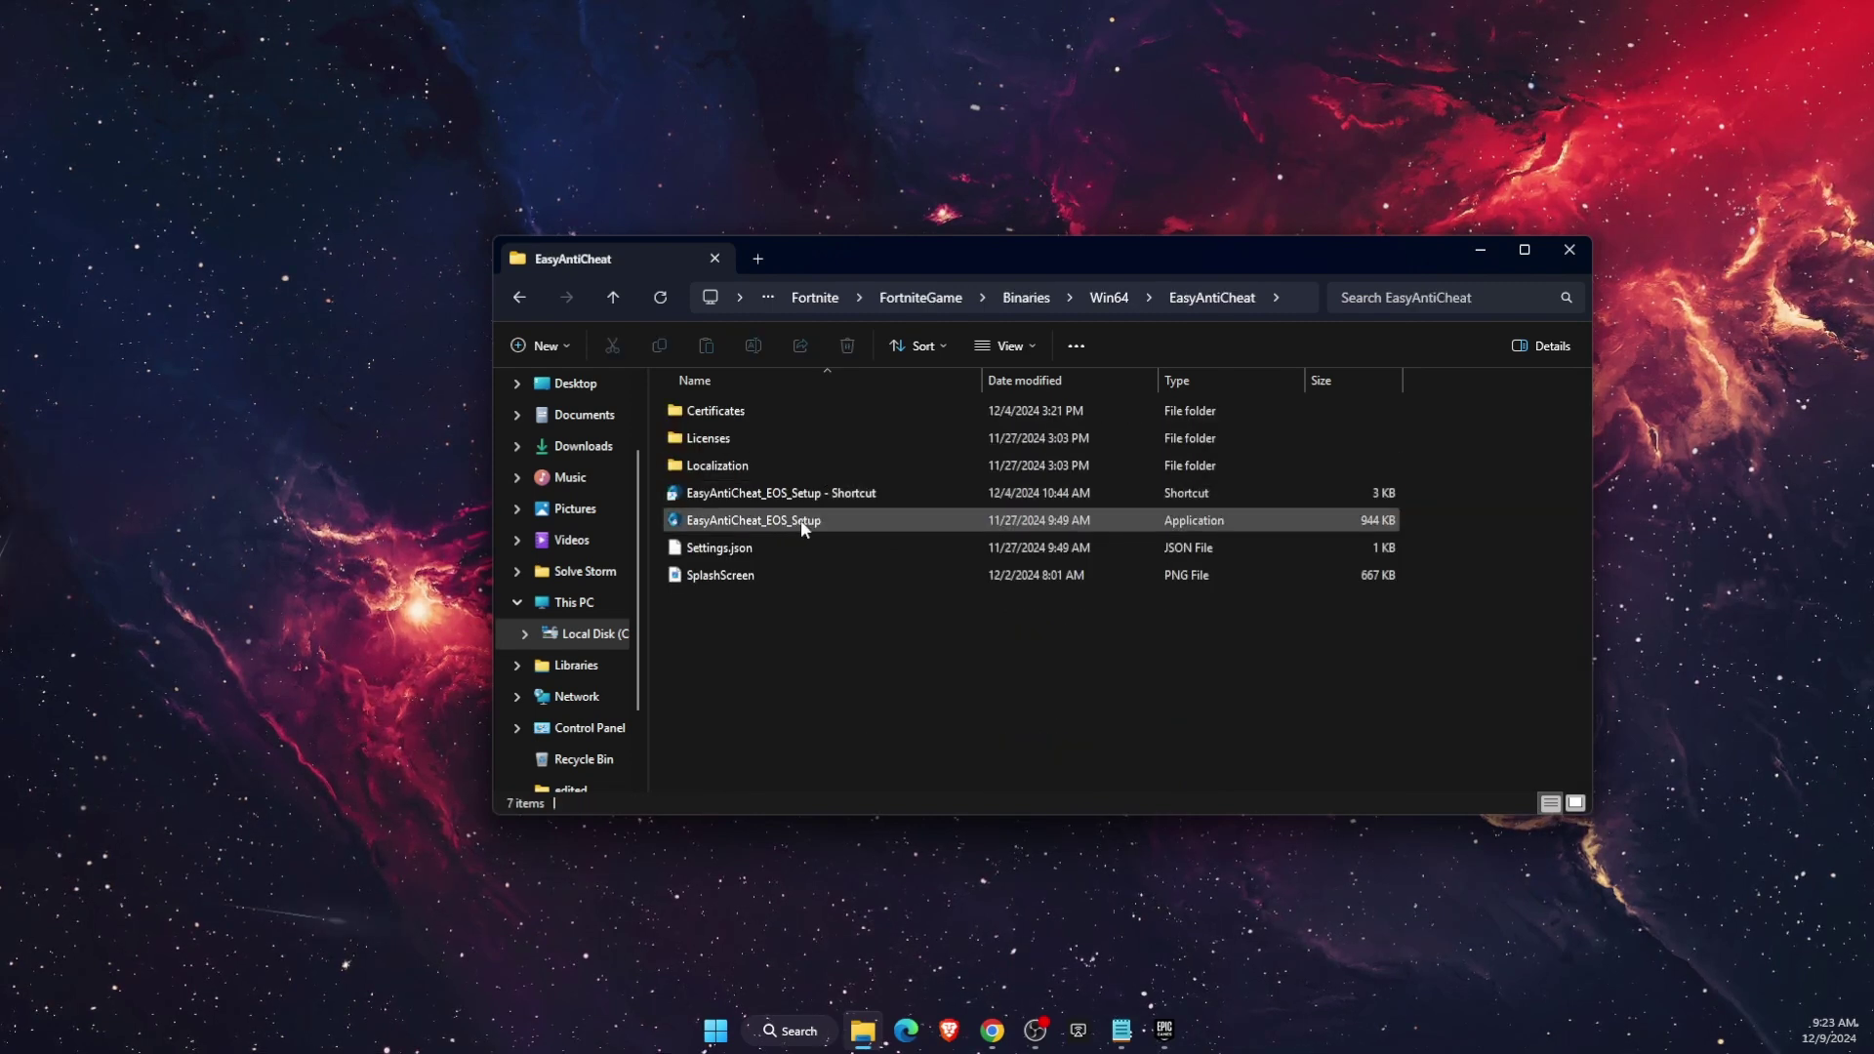
Step: Create a shortcut to EasyAntiCheat_EOS_Setup beside the original file and select the new shortcut
right_click(766, 525)
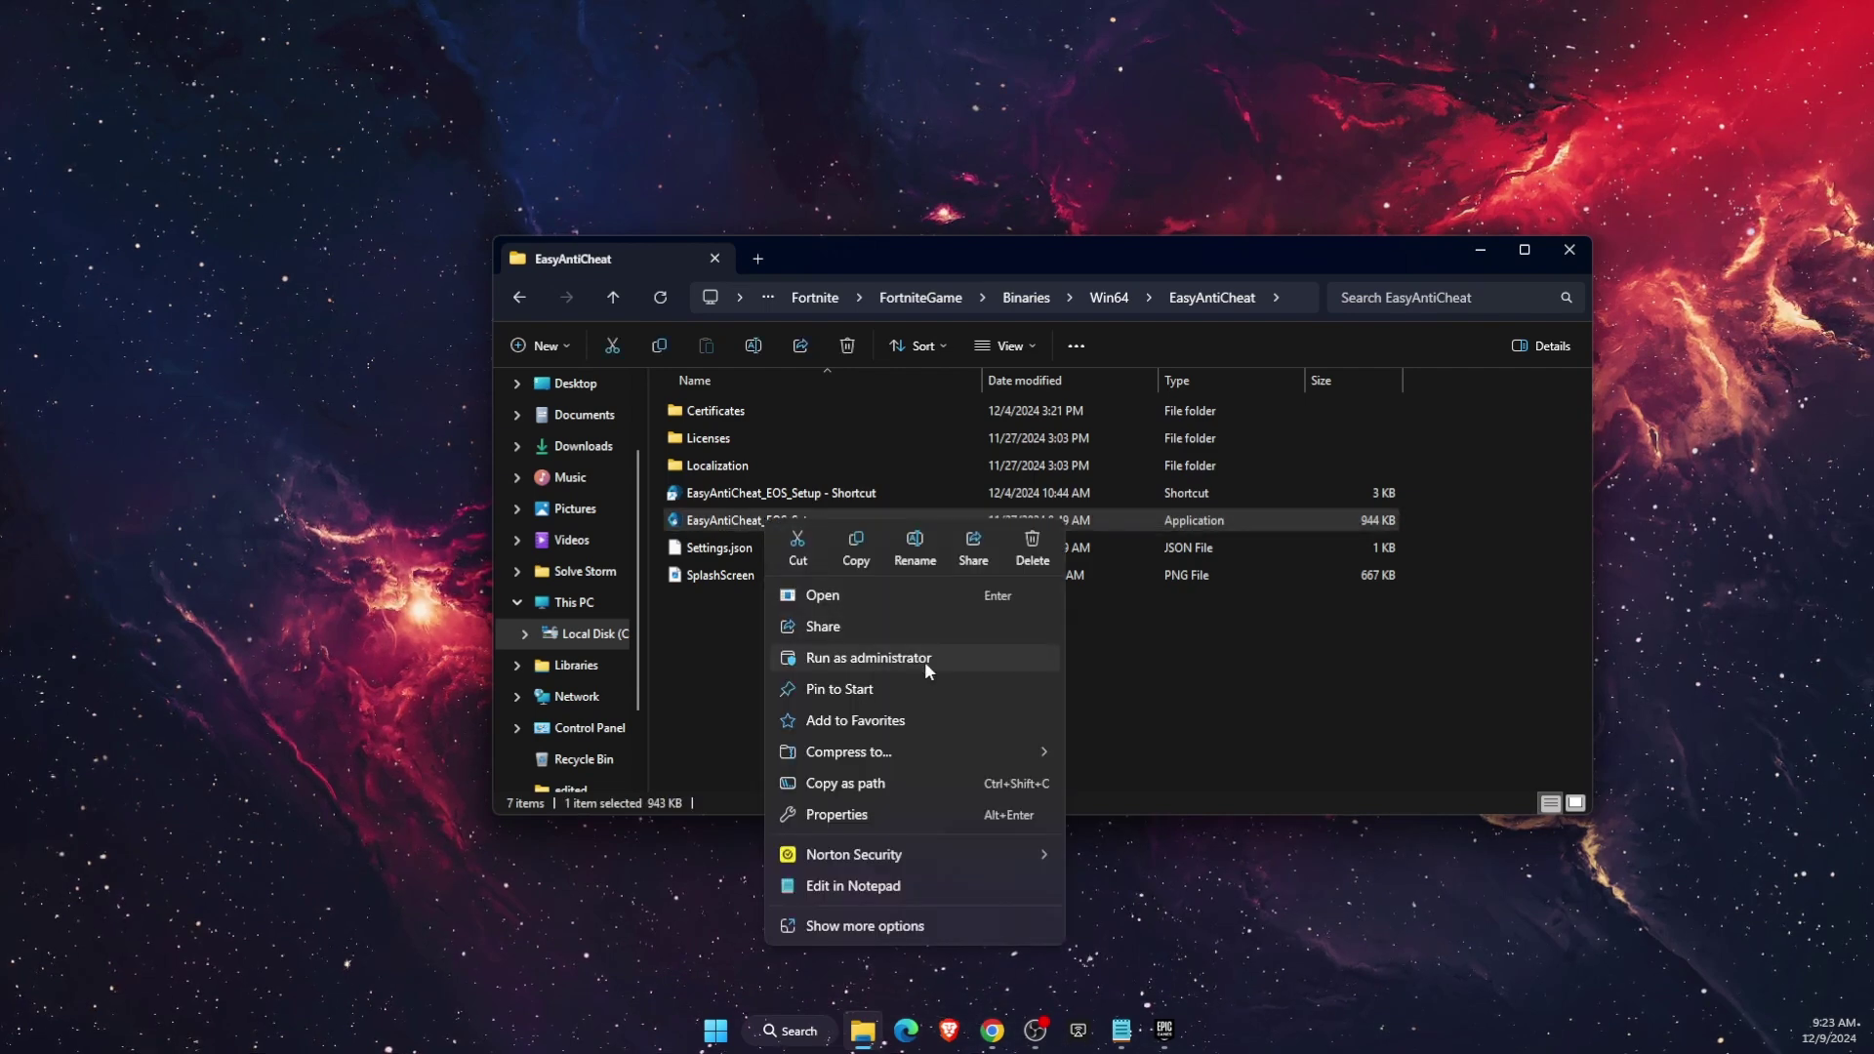
left_click(1085, 680)
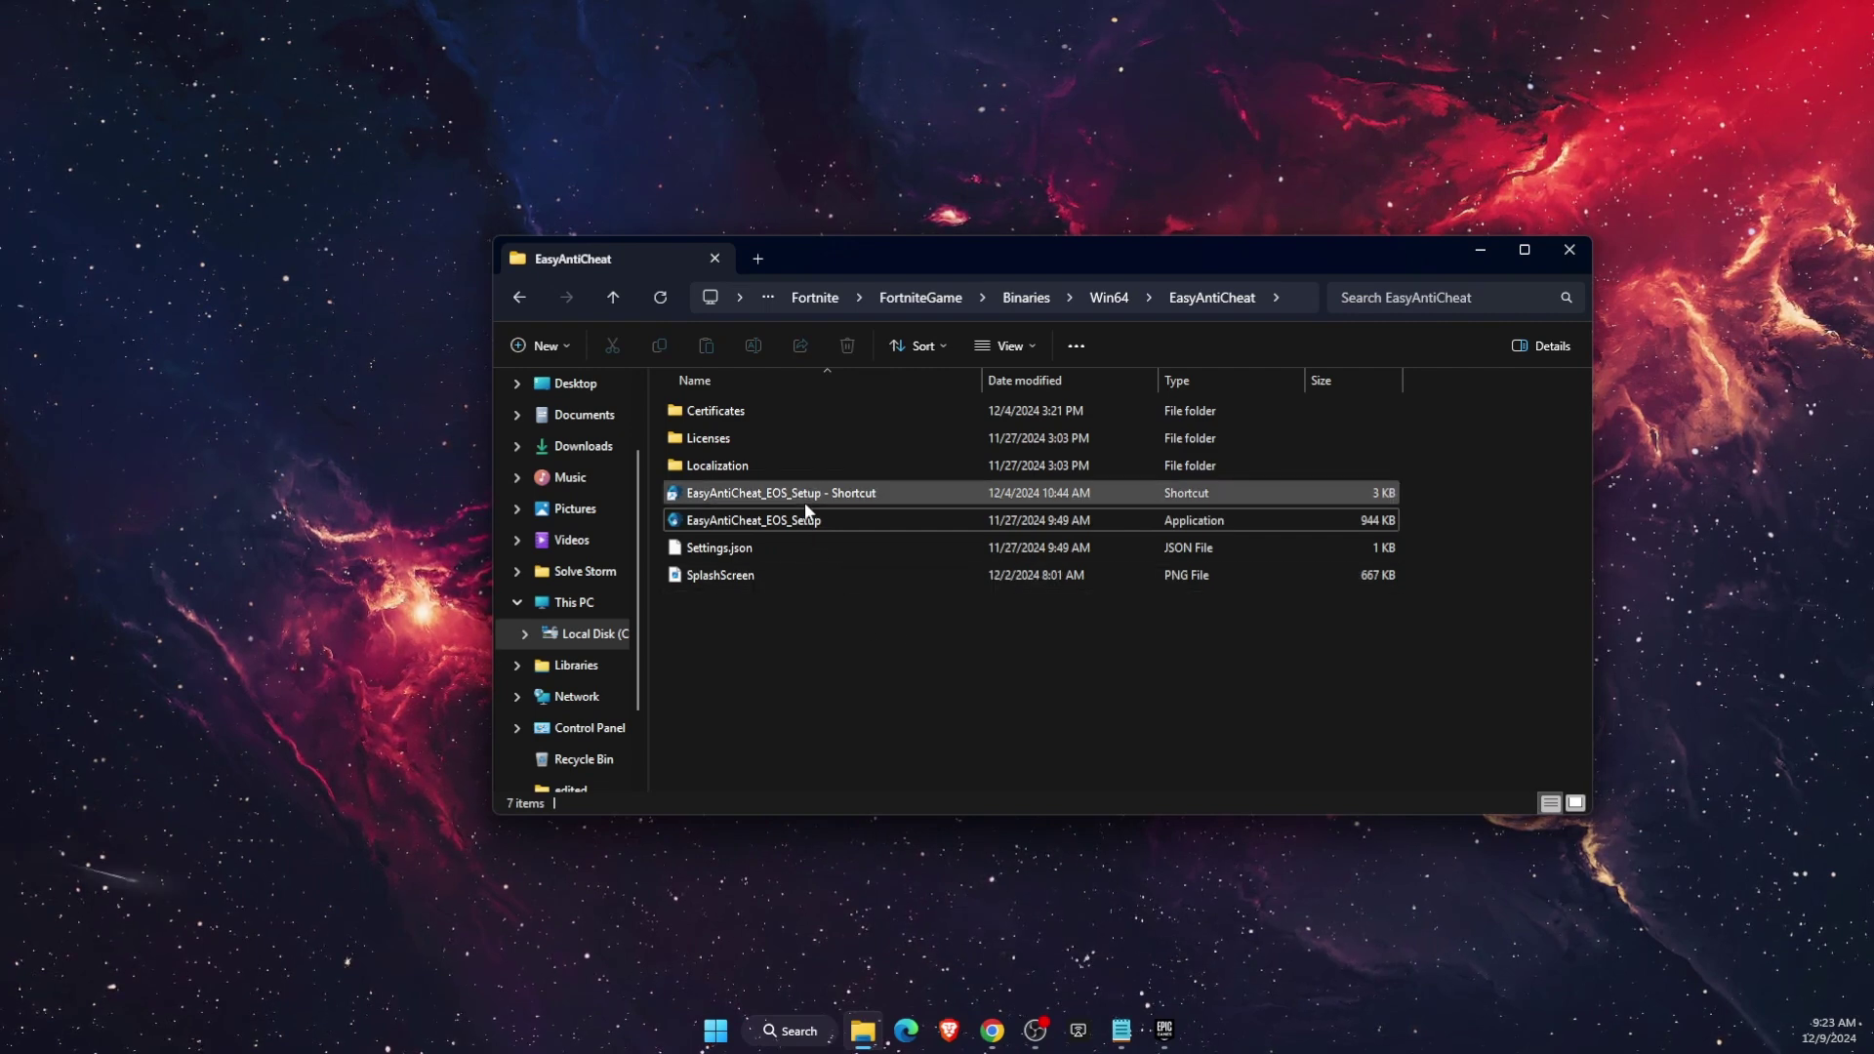
left_click(876, 489)
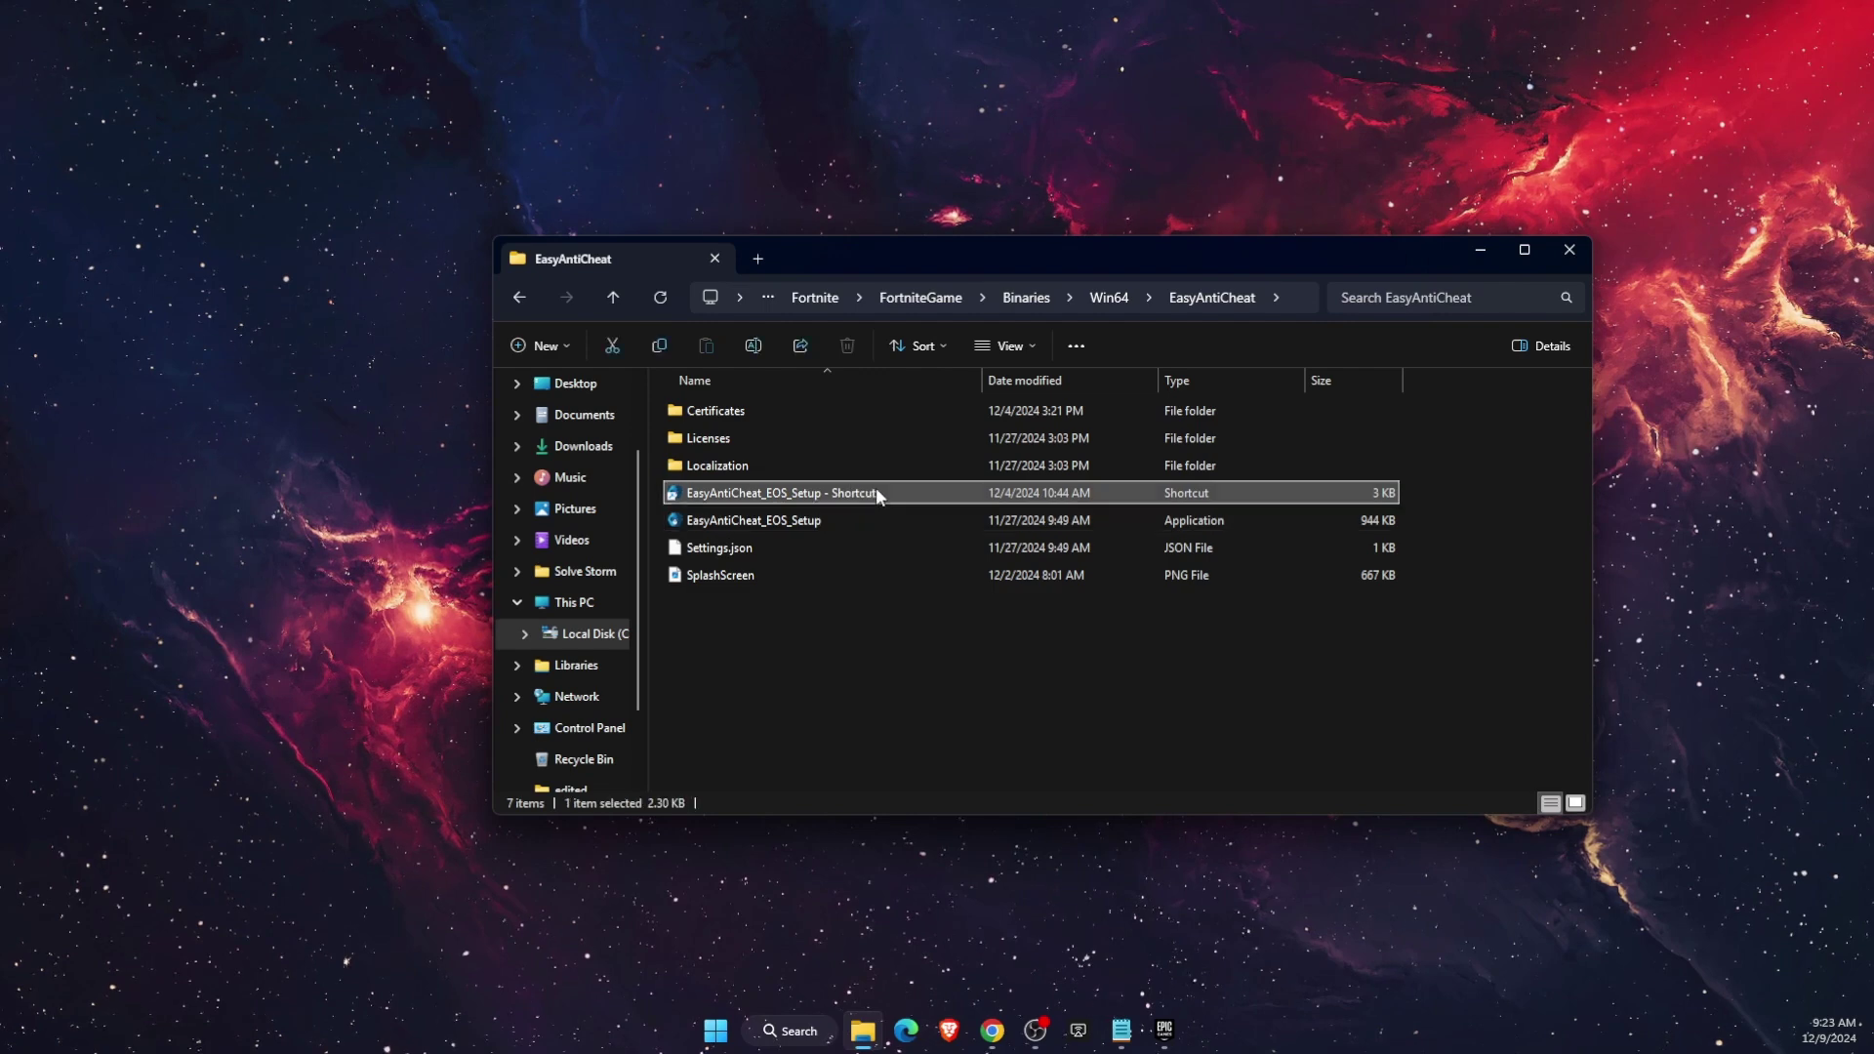
left_click(800, 519)
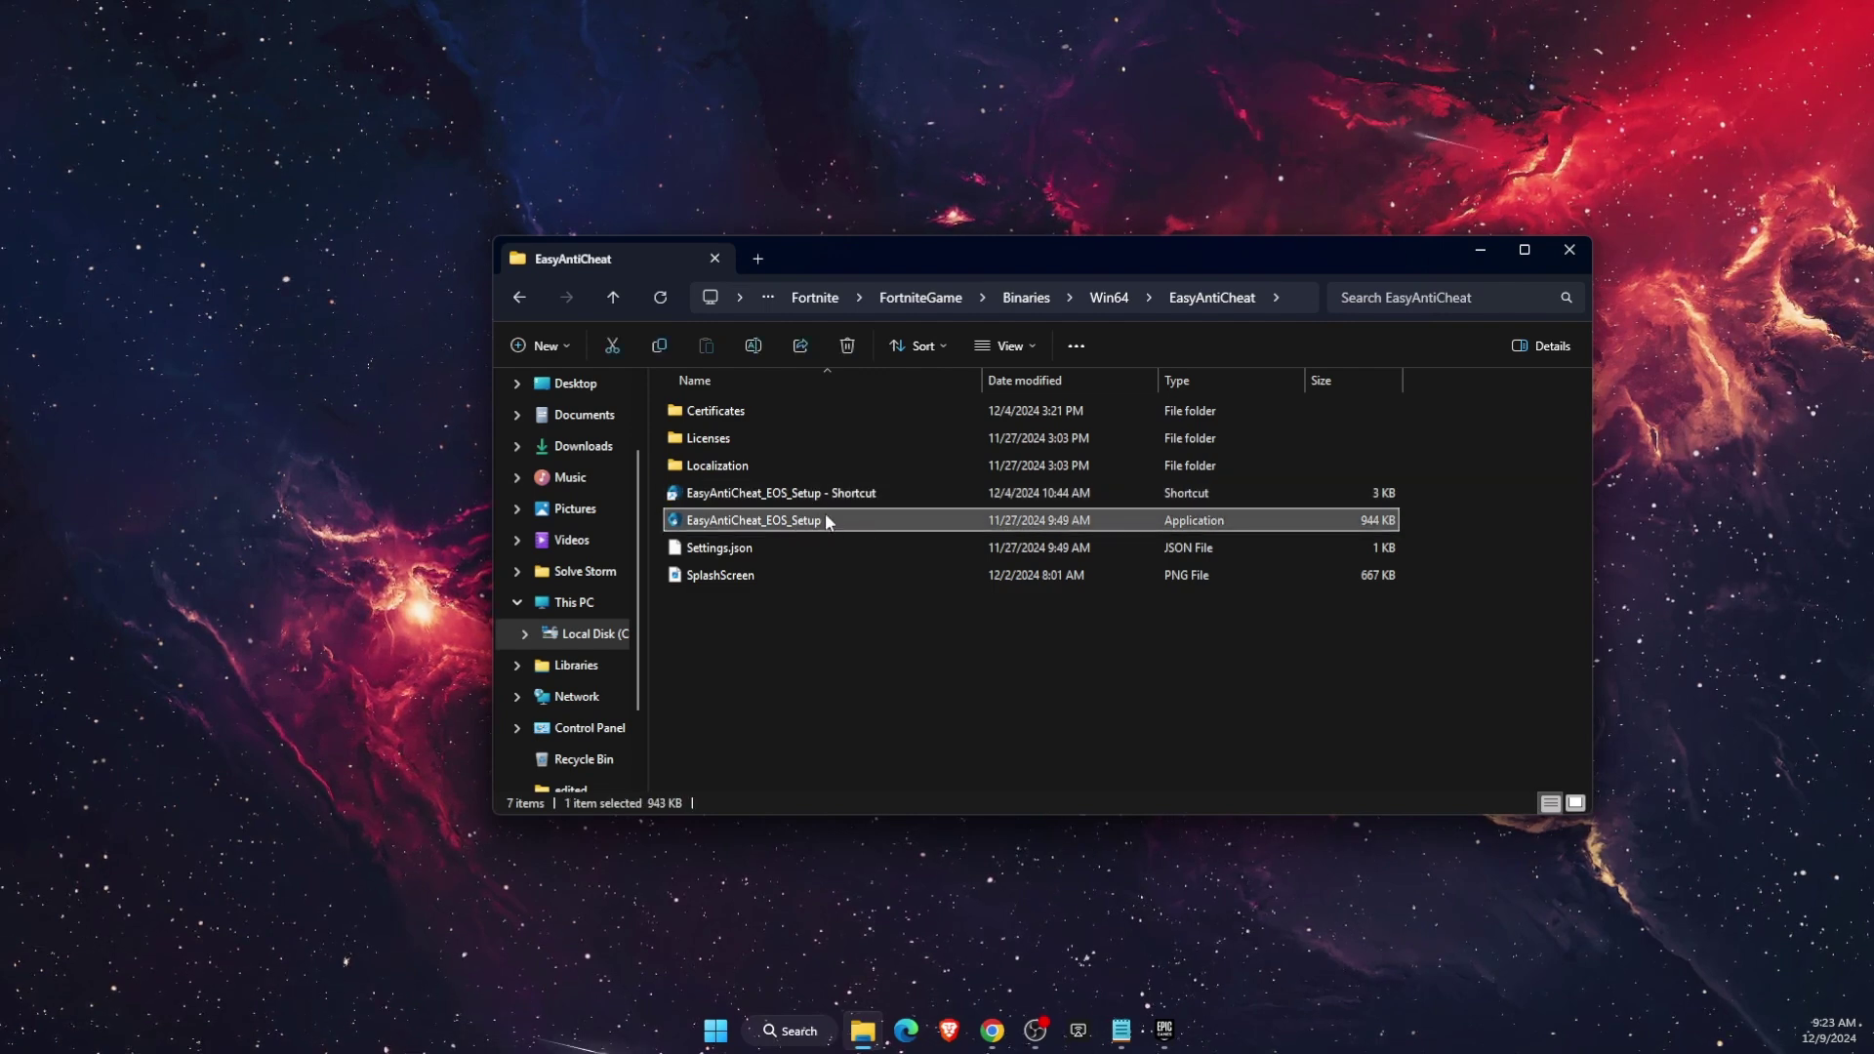
right_click(823, 520)
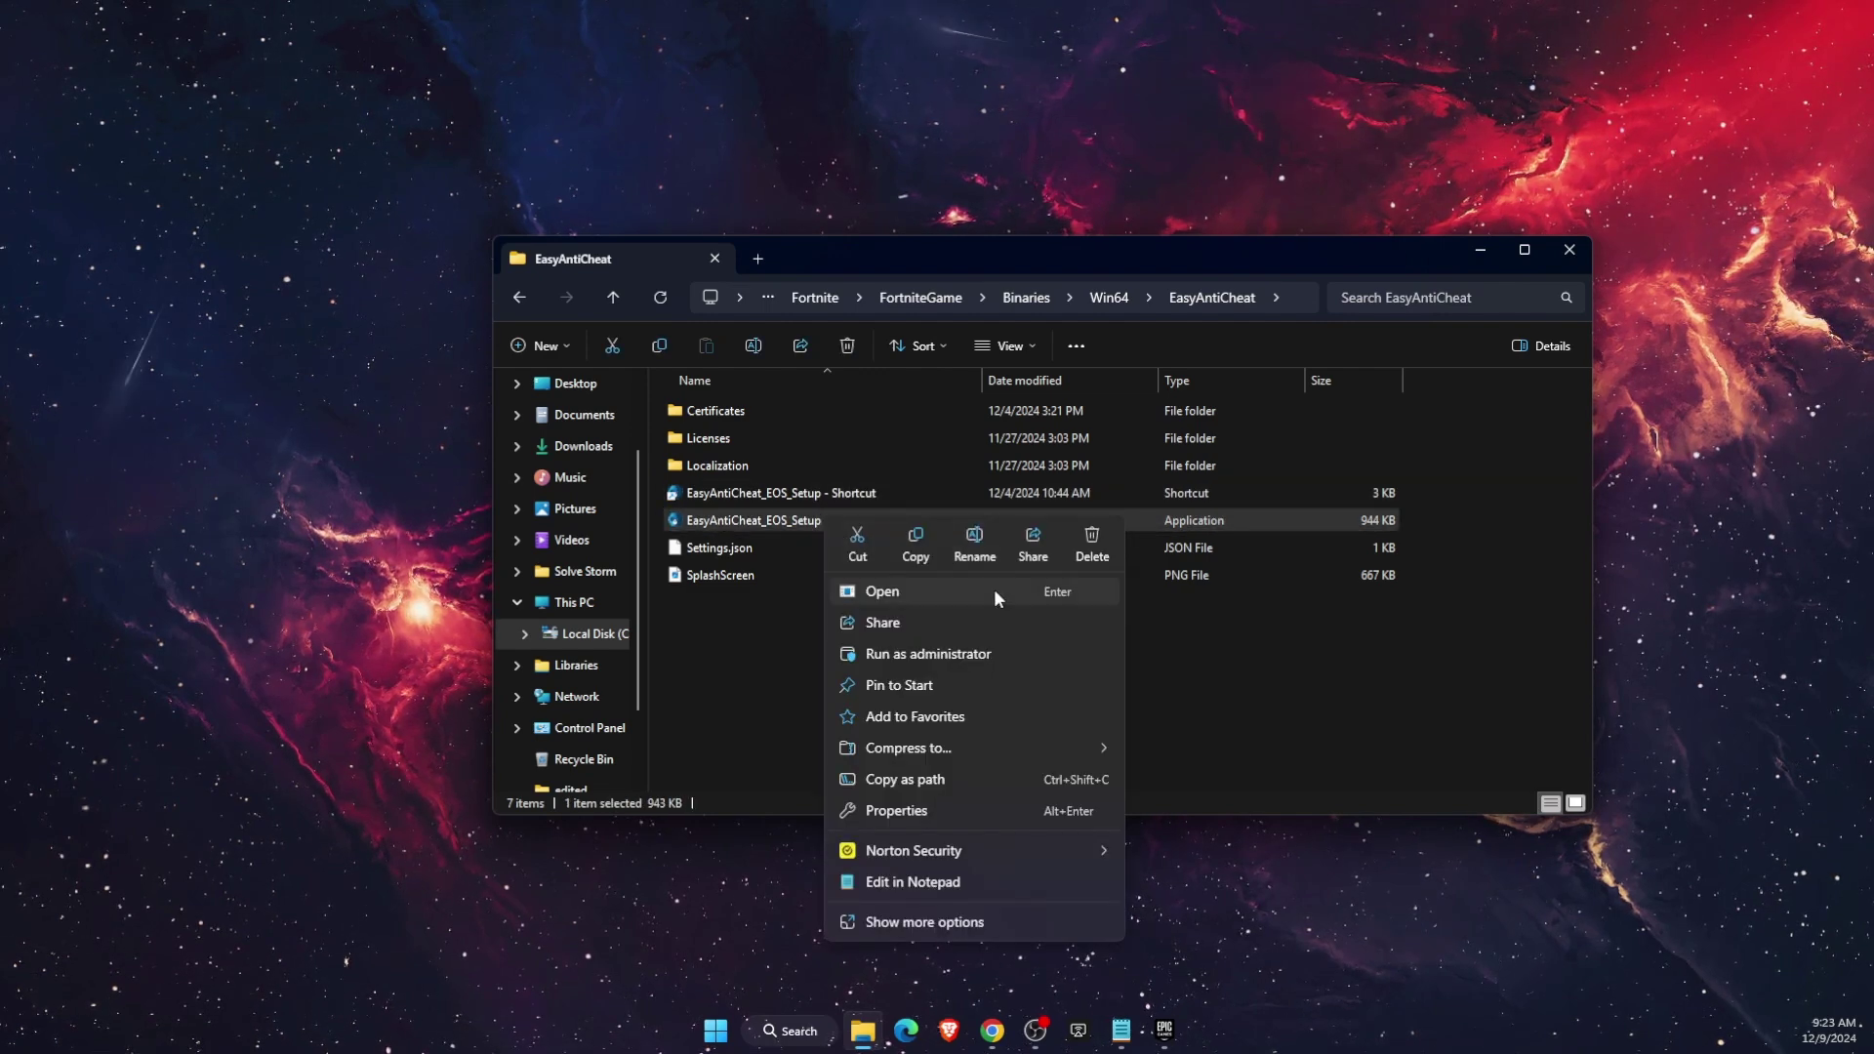
left_click(950, 923)
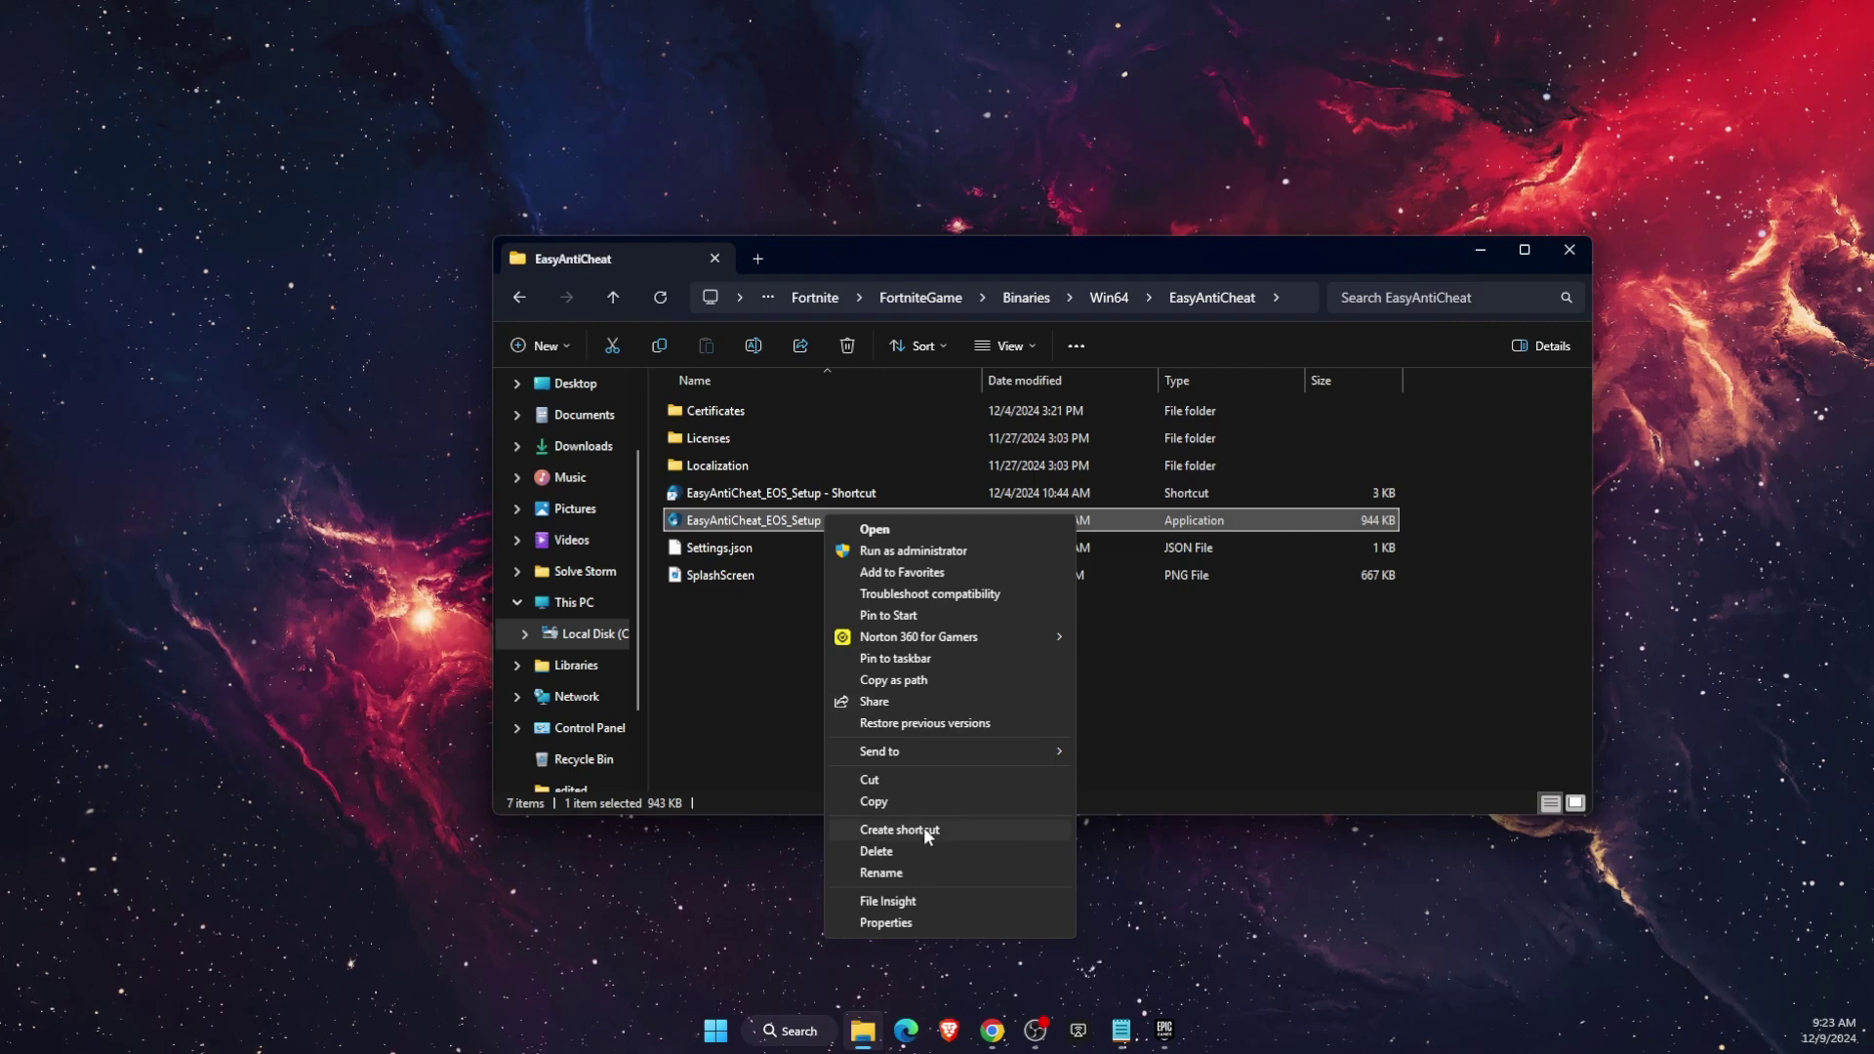
left_click(753, 643)
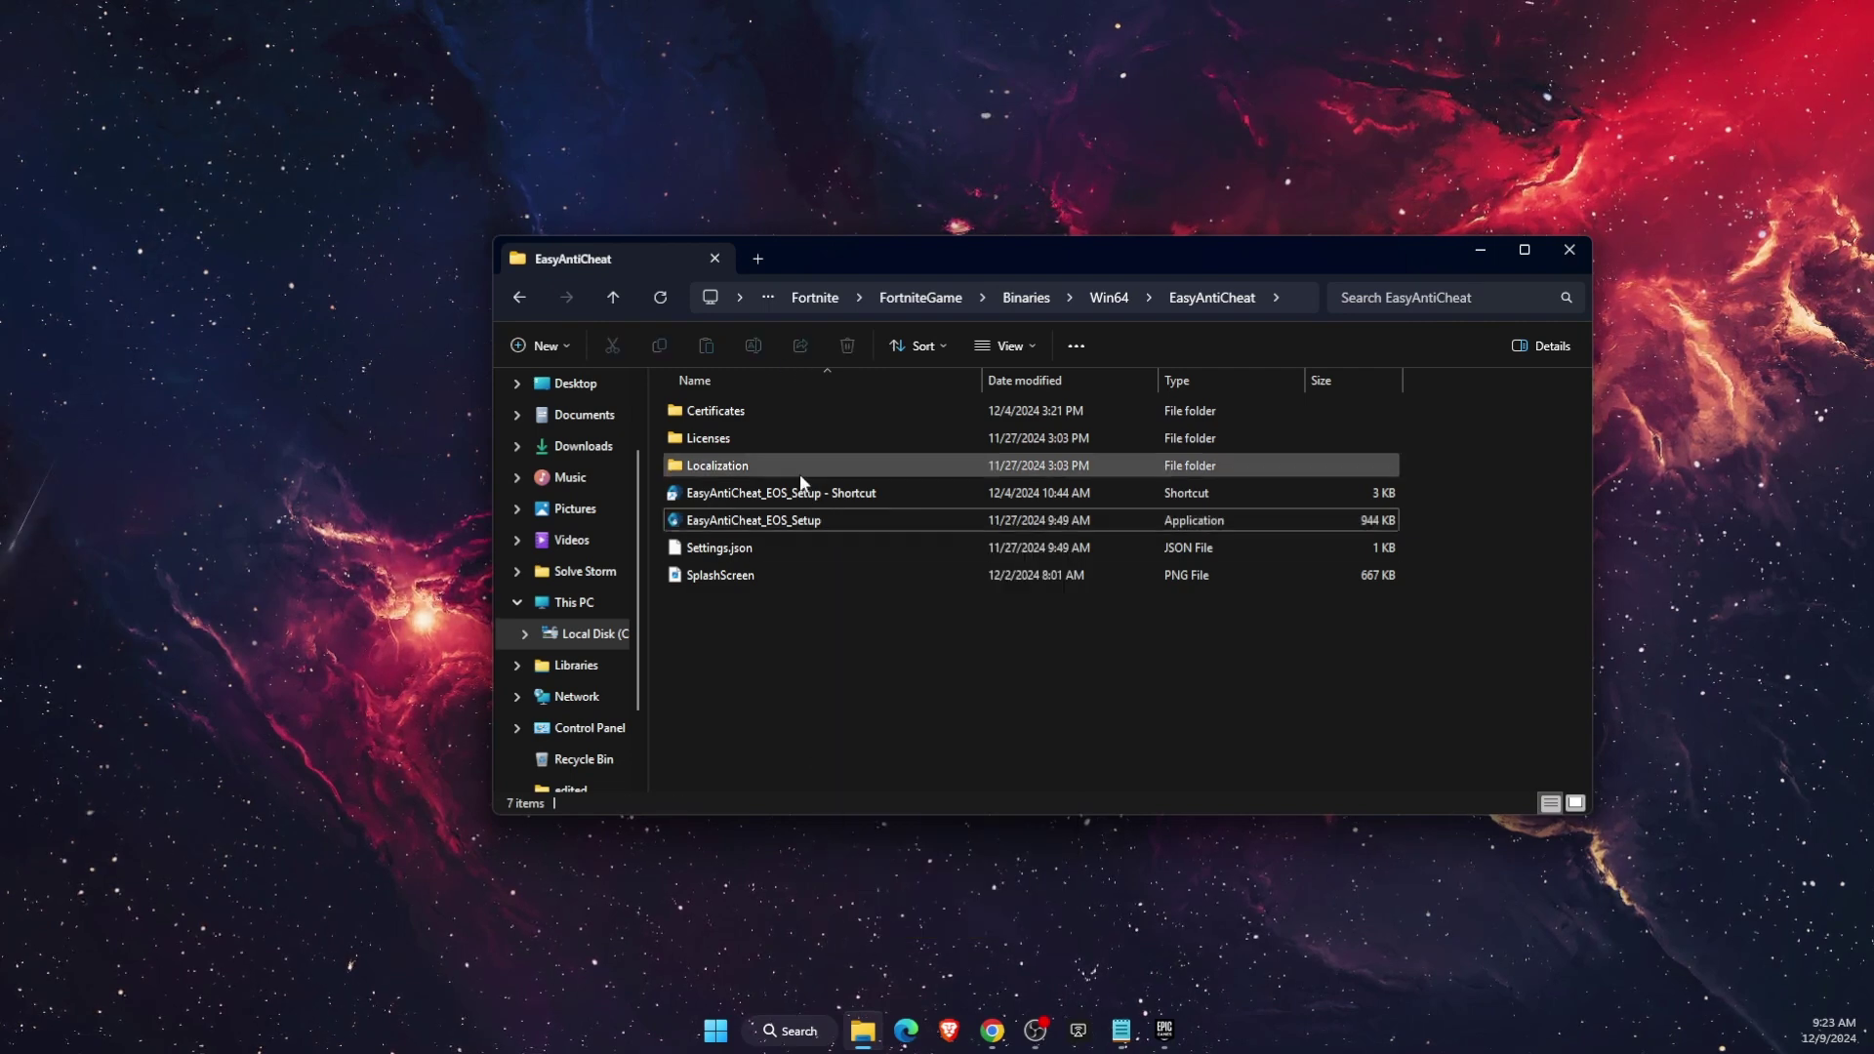
left_click(758, 496)
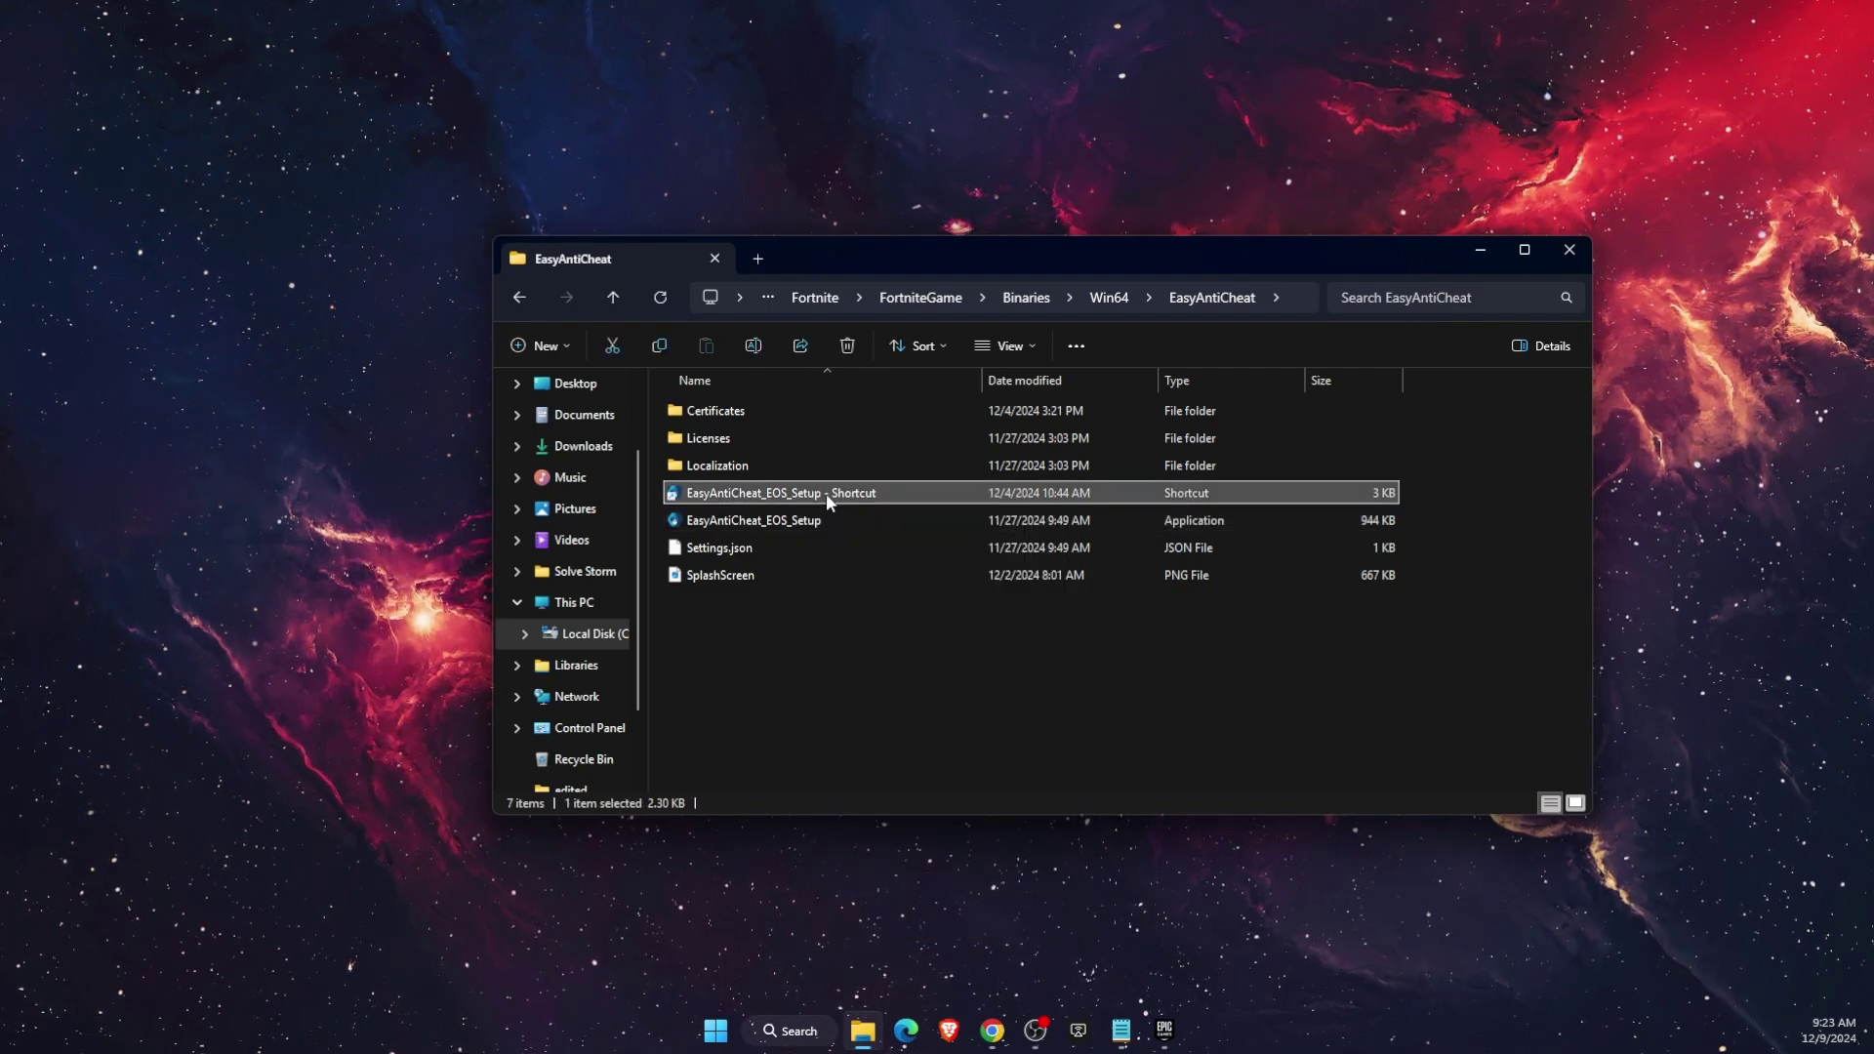
right_click(876, 496)
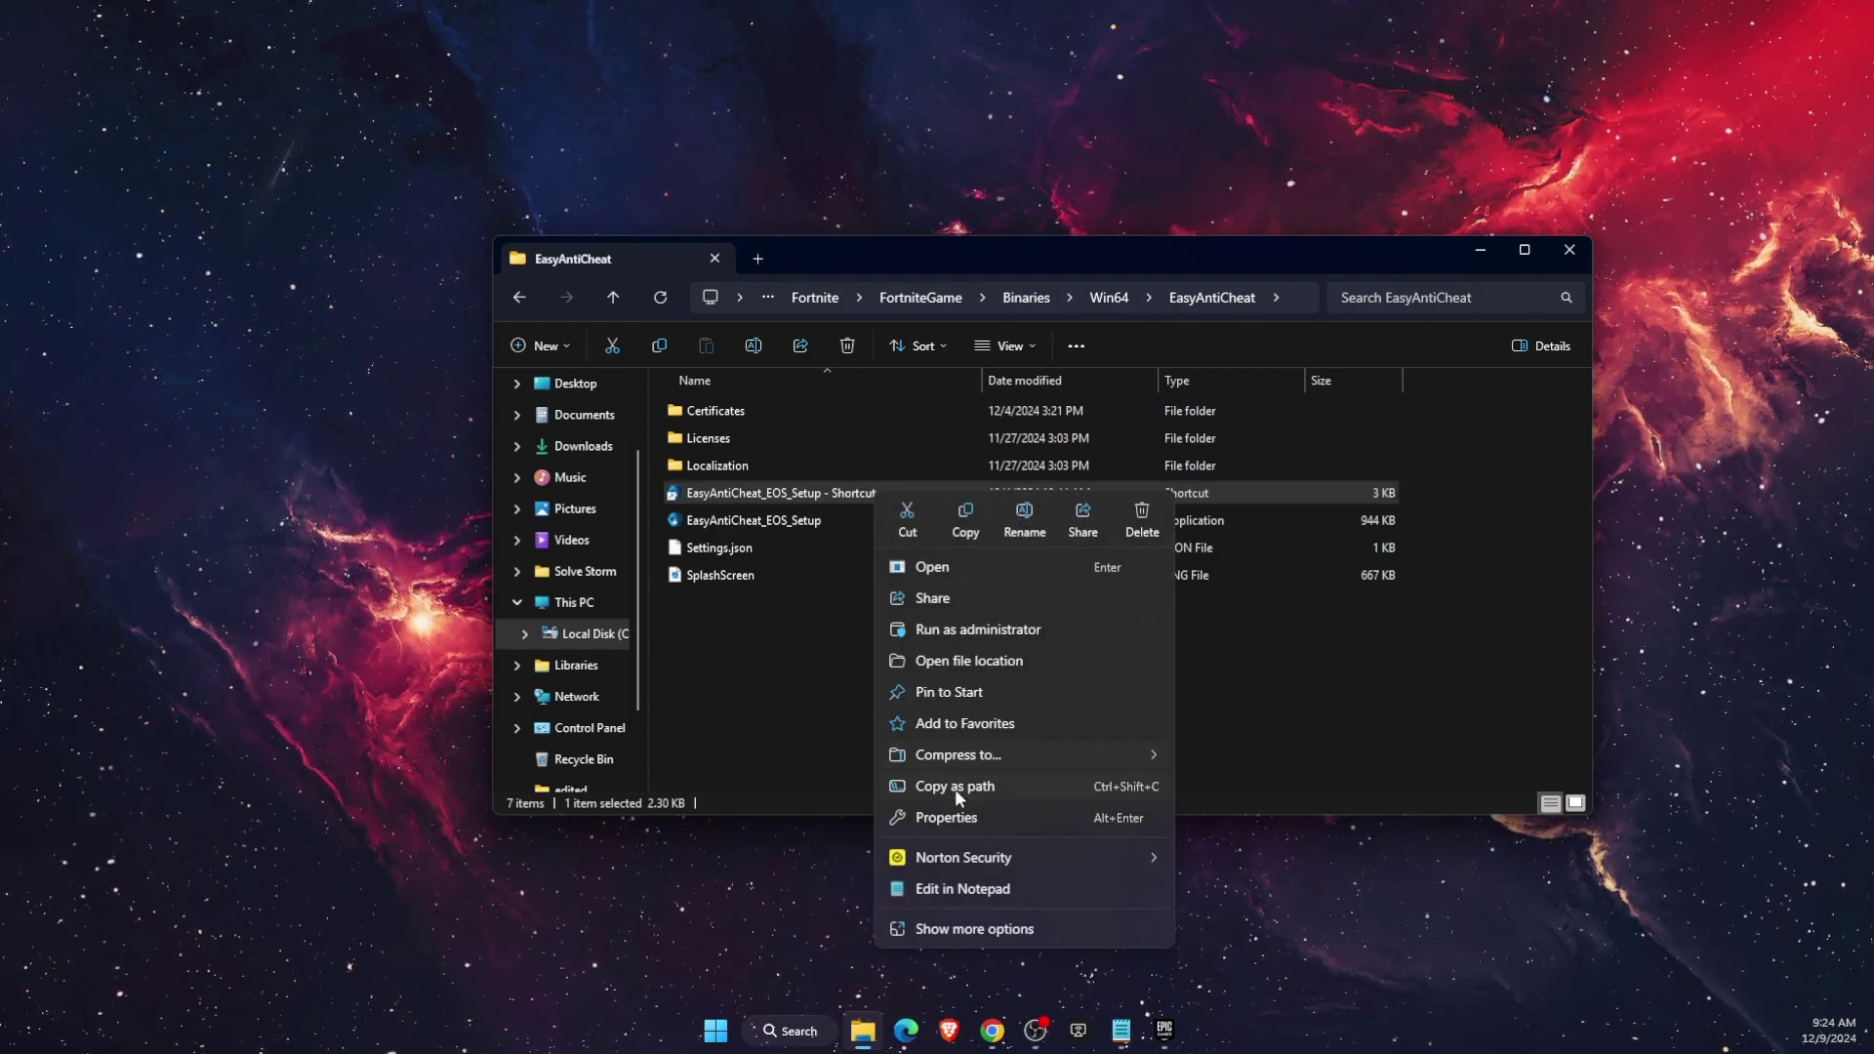
left_click(954, 810)
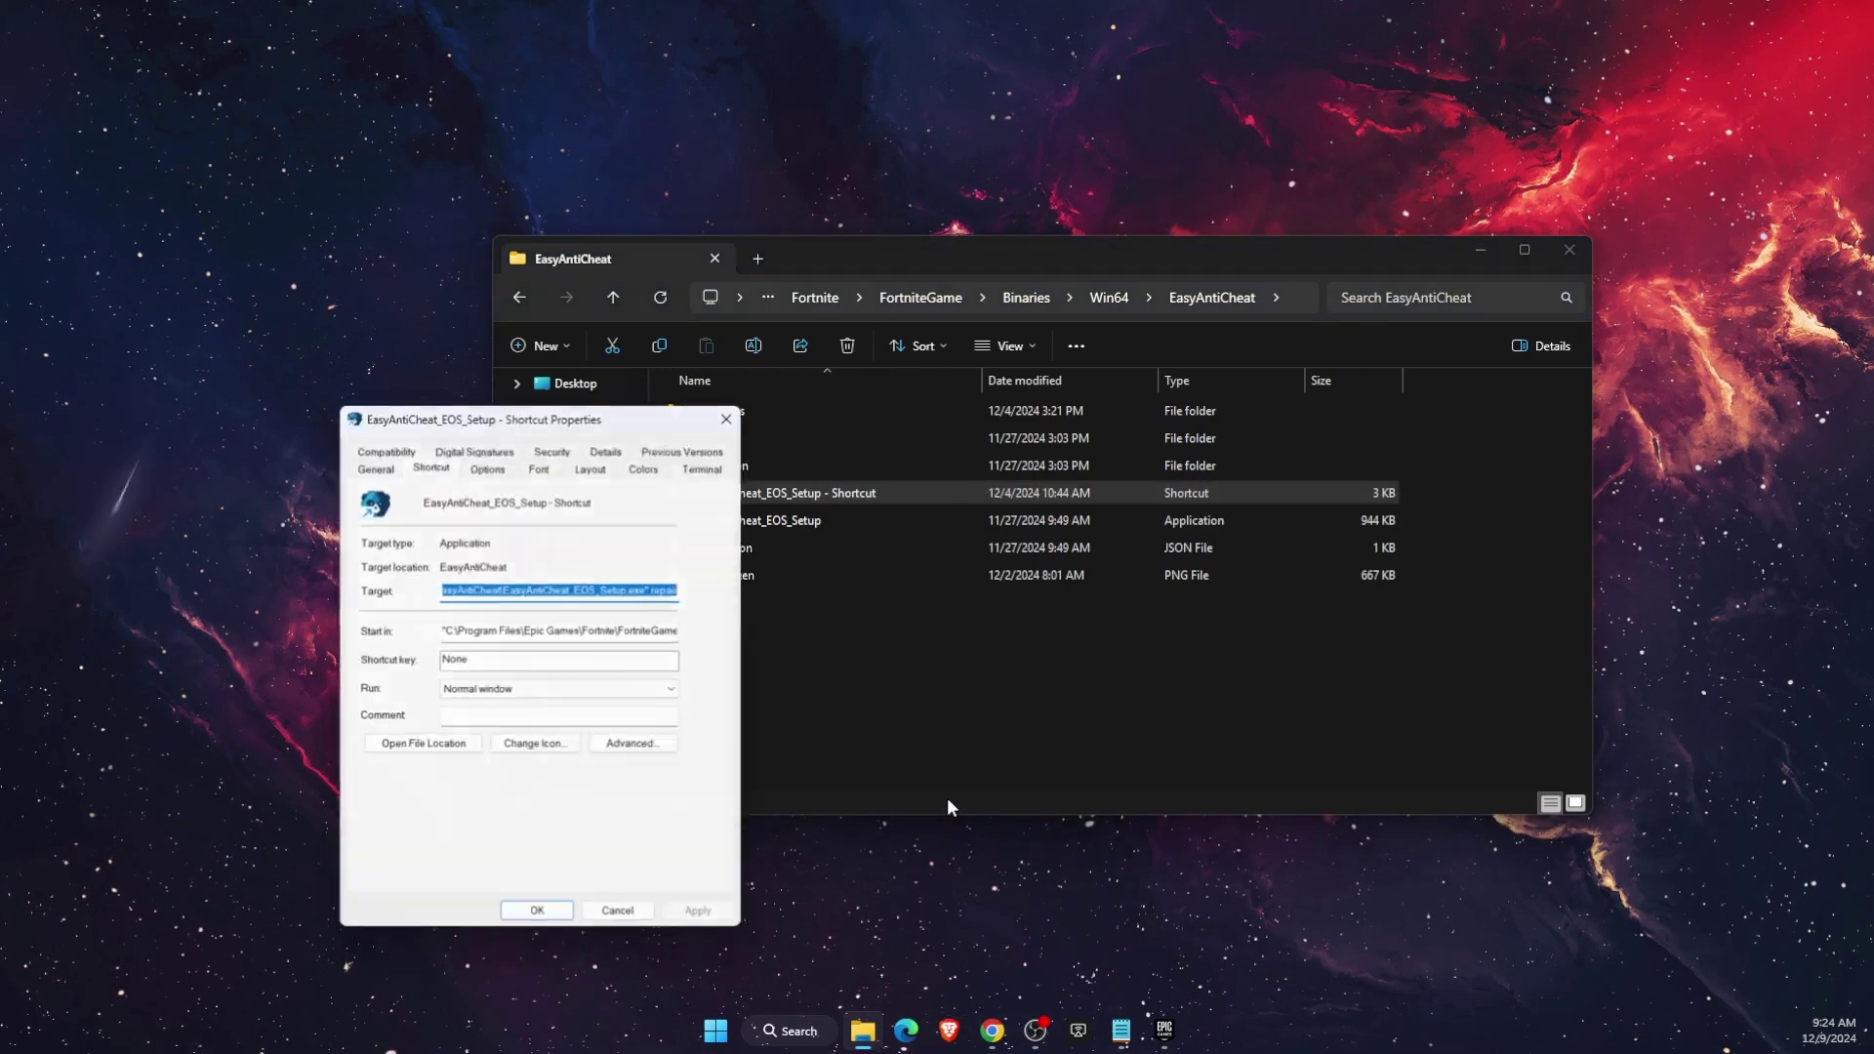
left_click_drag(629, 418, 848, 343)
left_click(904, 524)
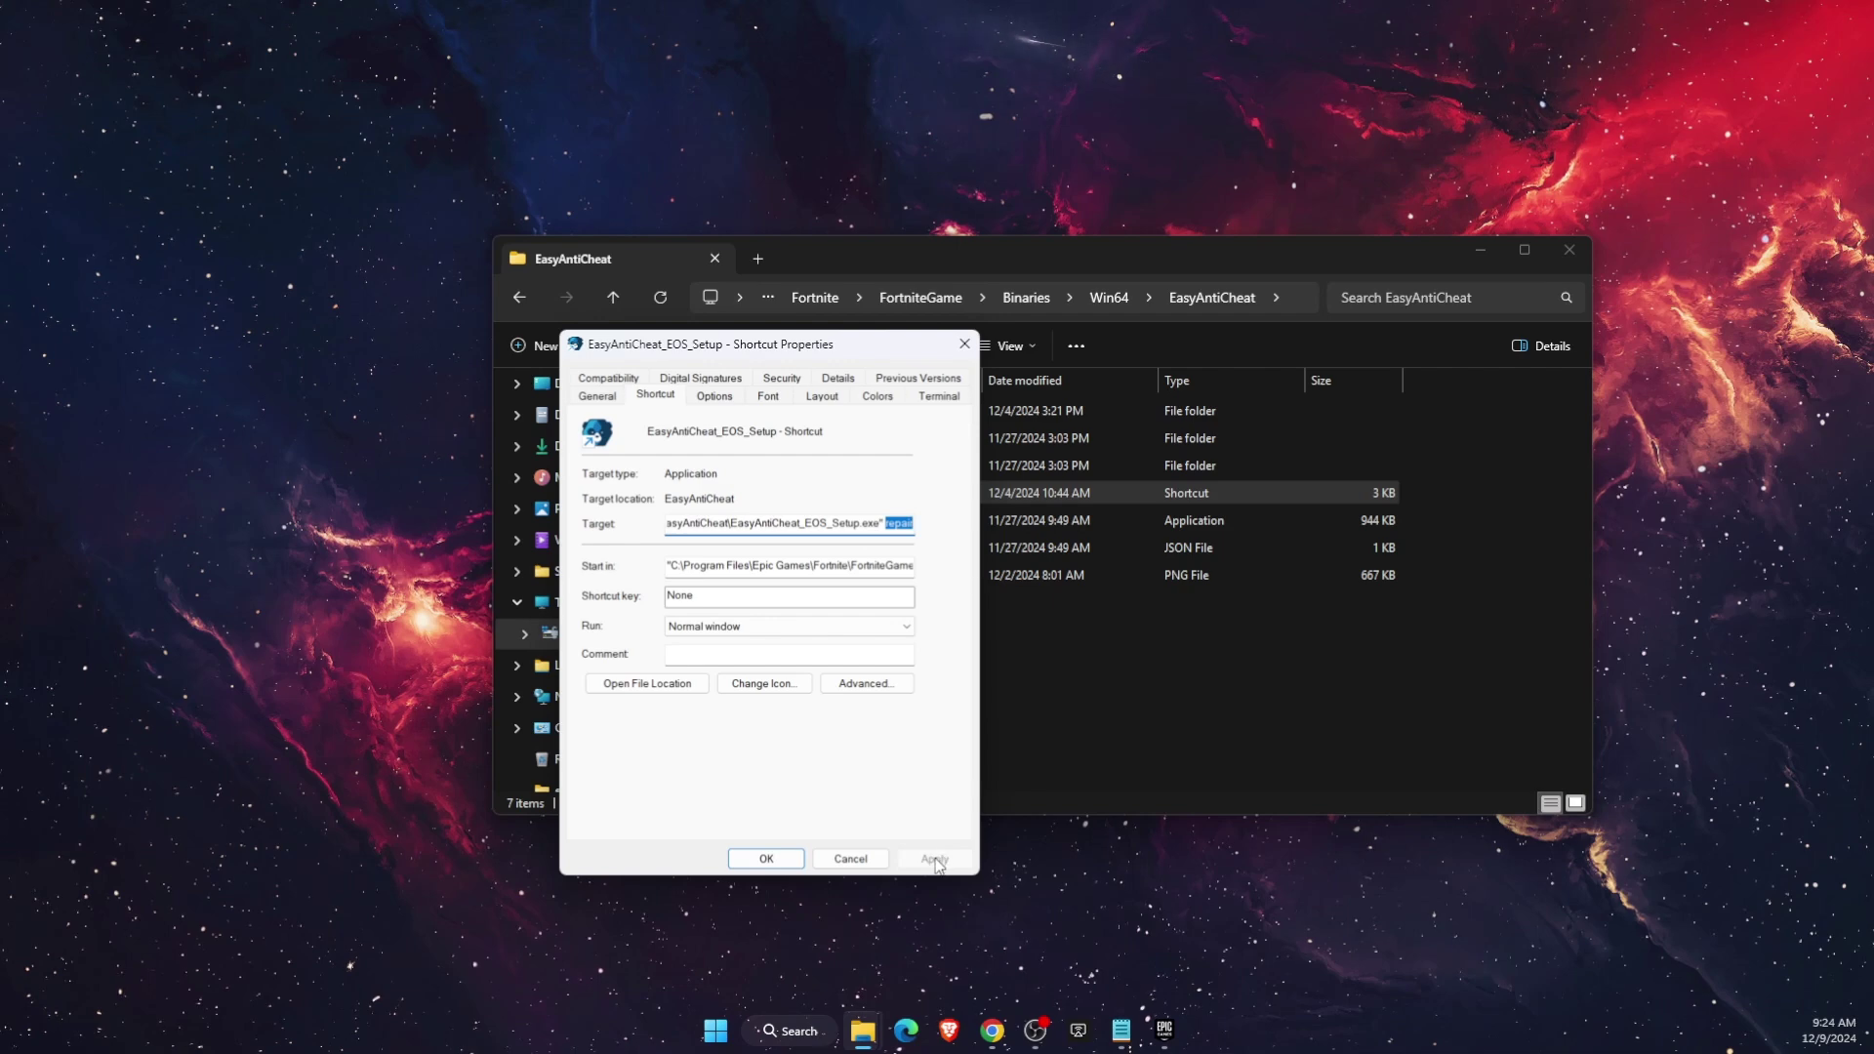
left_click(767, 856)
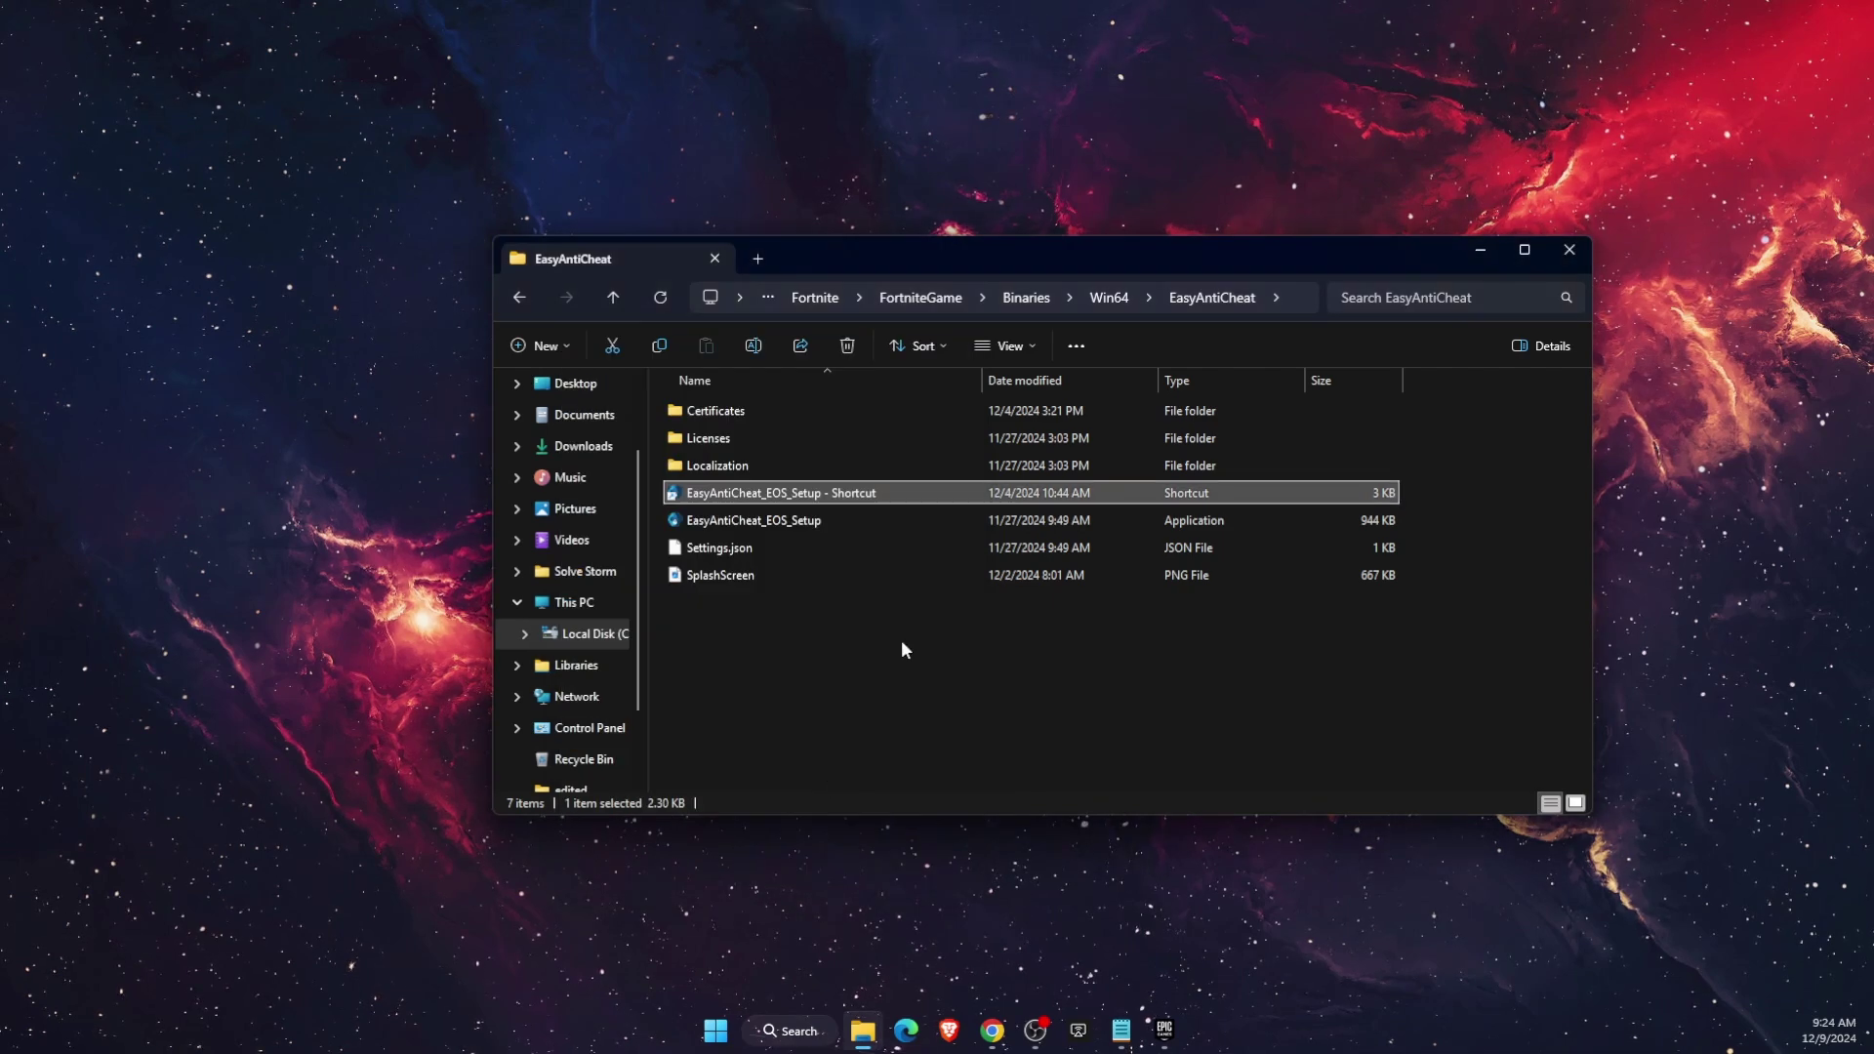
Step: Run EasyAntiCheat_EOS_Setup - Shortcut and close the EasyAntiCheat folder window
double_click(817, 501)
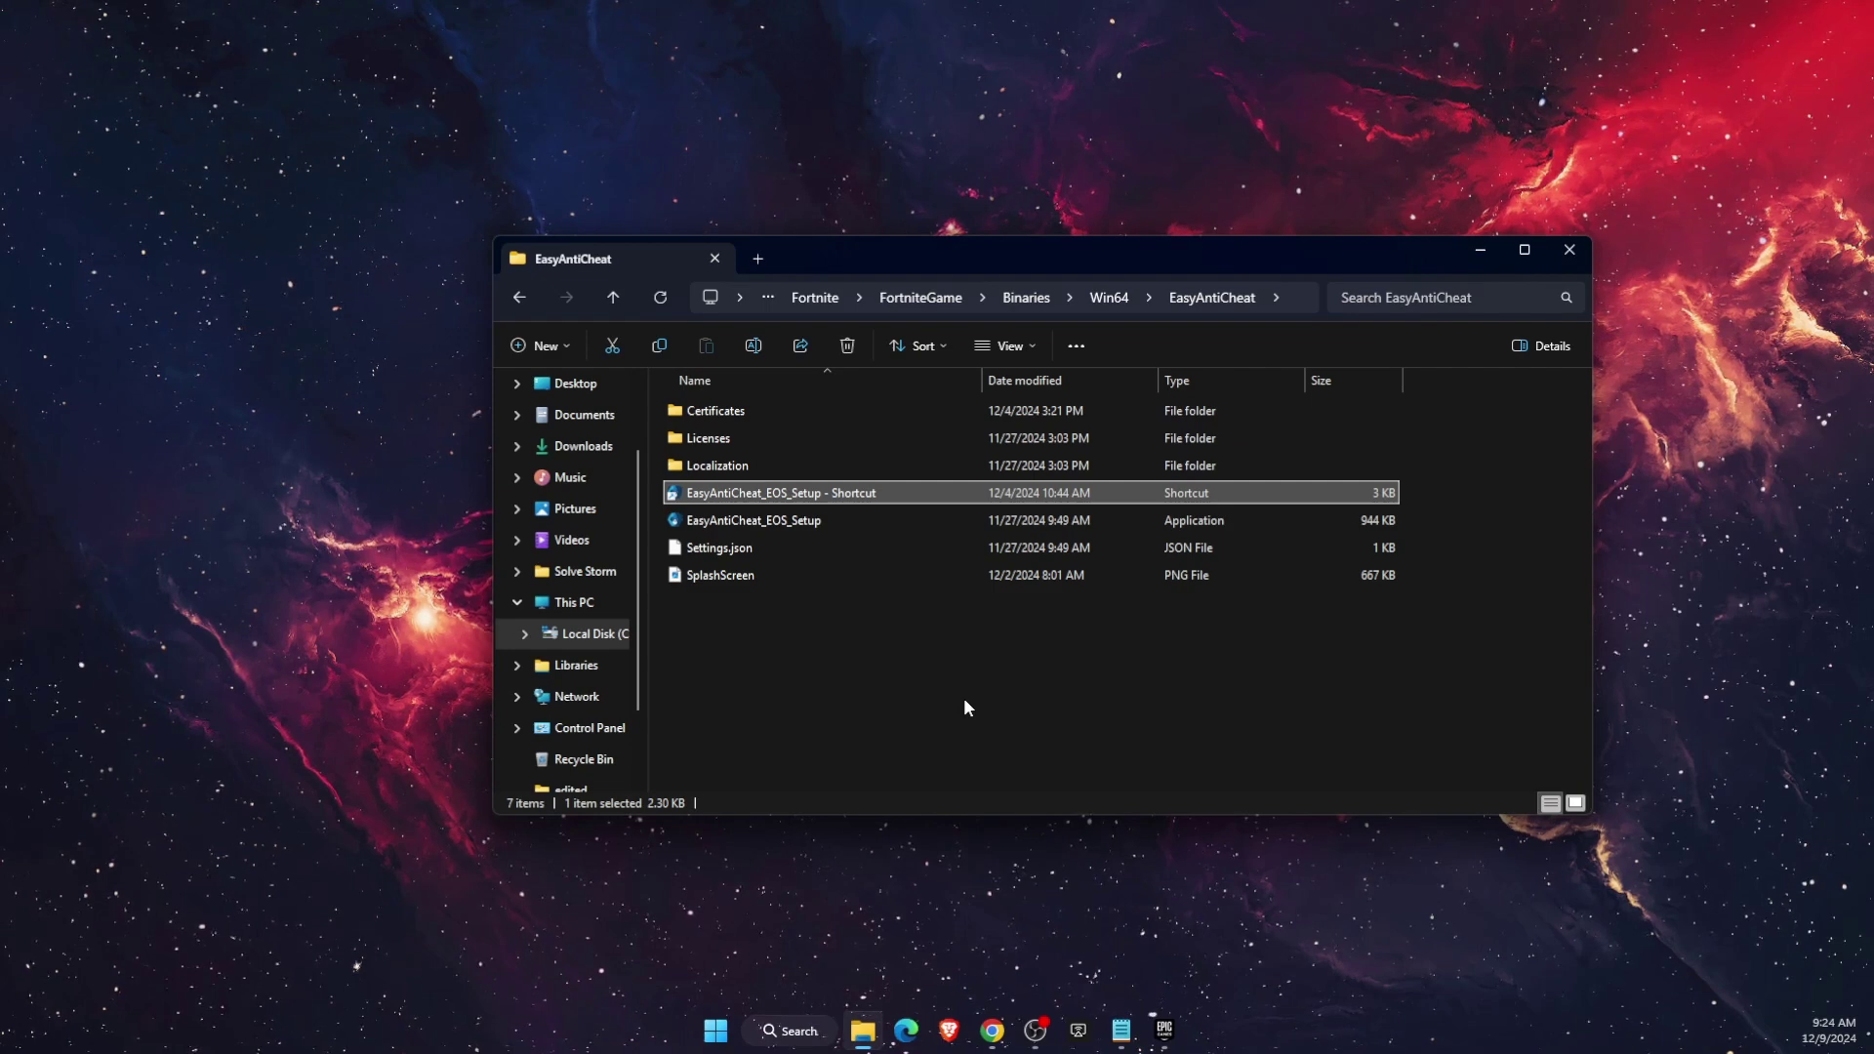
left_click(1561, 252)
Step: Verify Fortnite's Additional Command Line Arguments in launcher Settings read -USEALLAVAILABLECORES, then return to Library
left_click(1164, 1029)
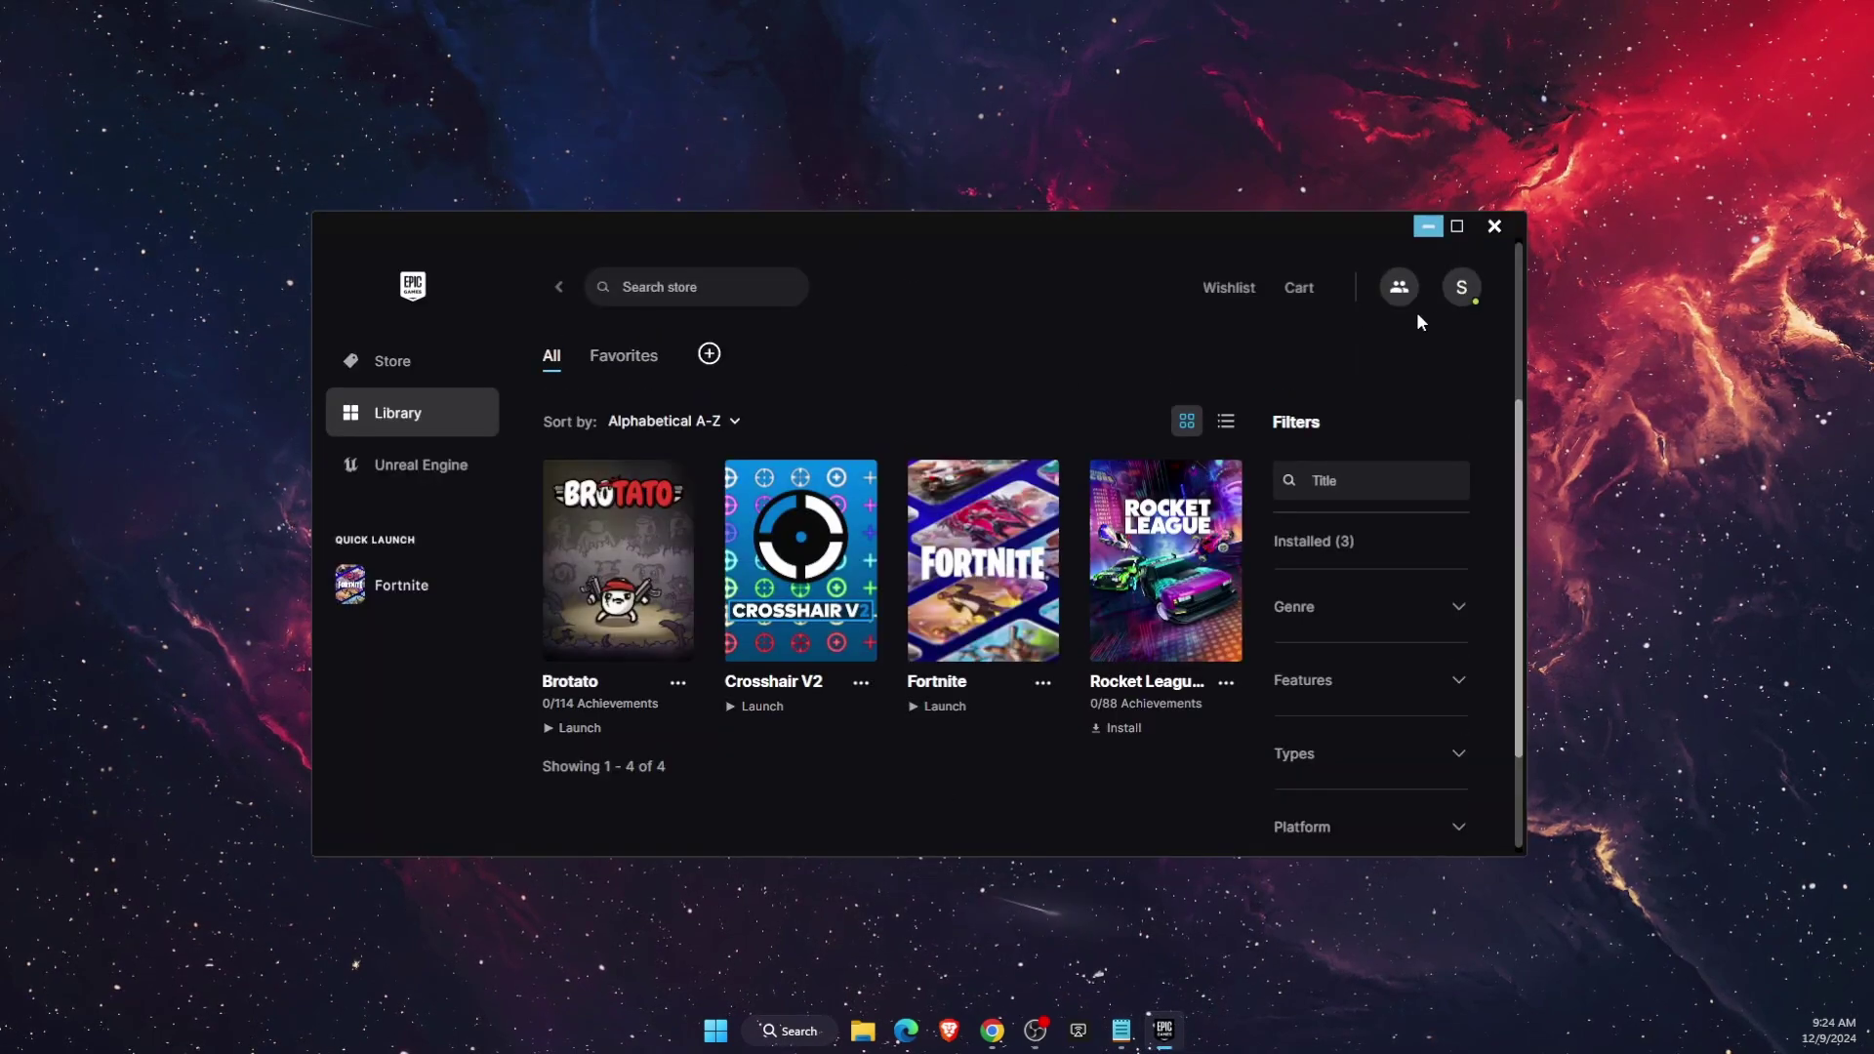
left_click(1462, 293)
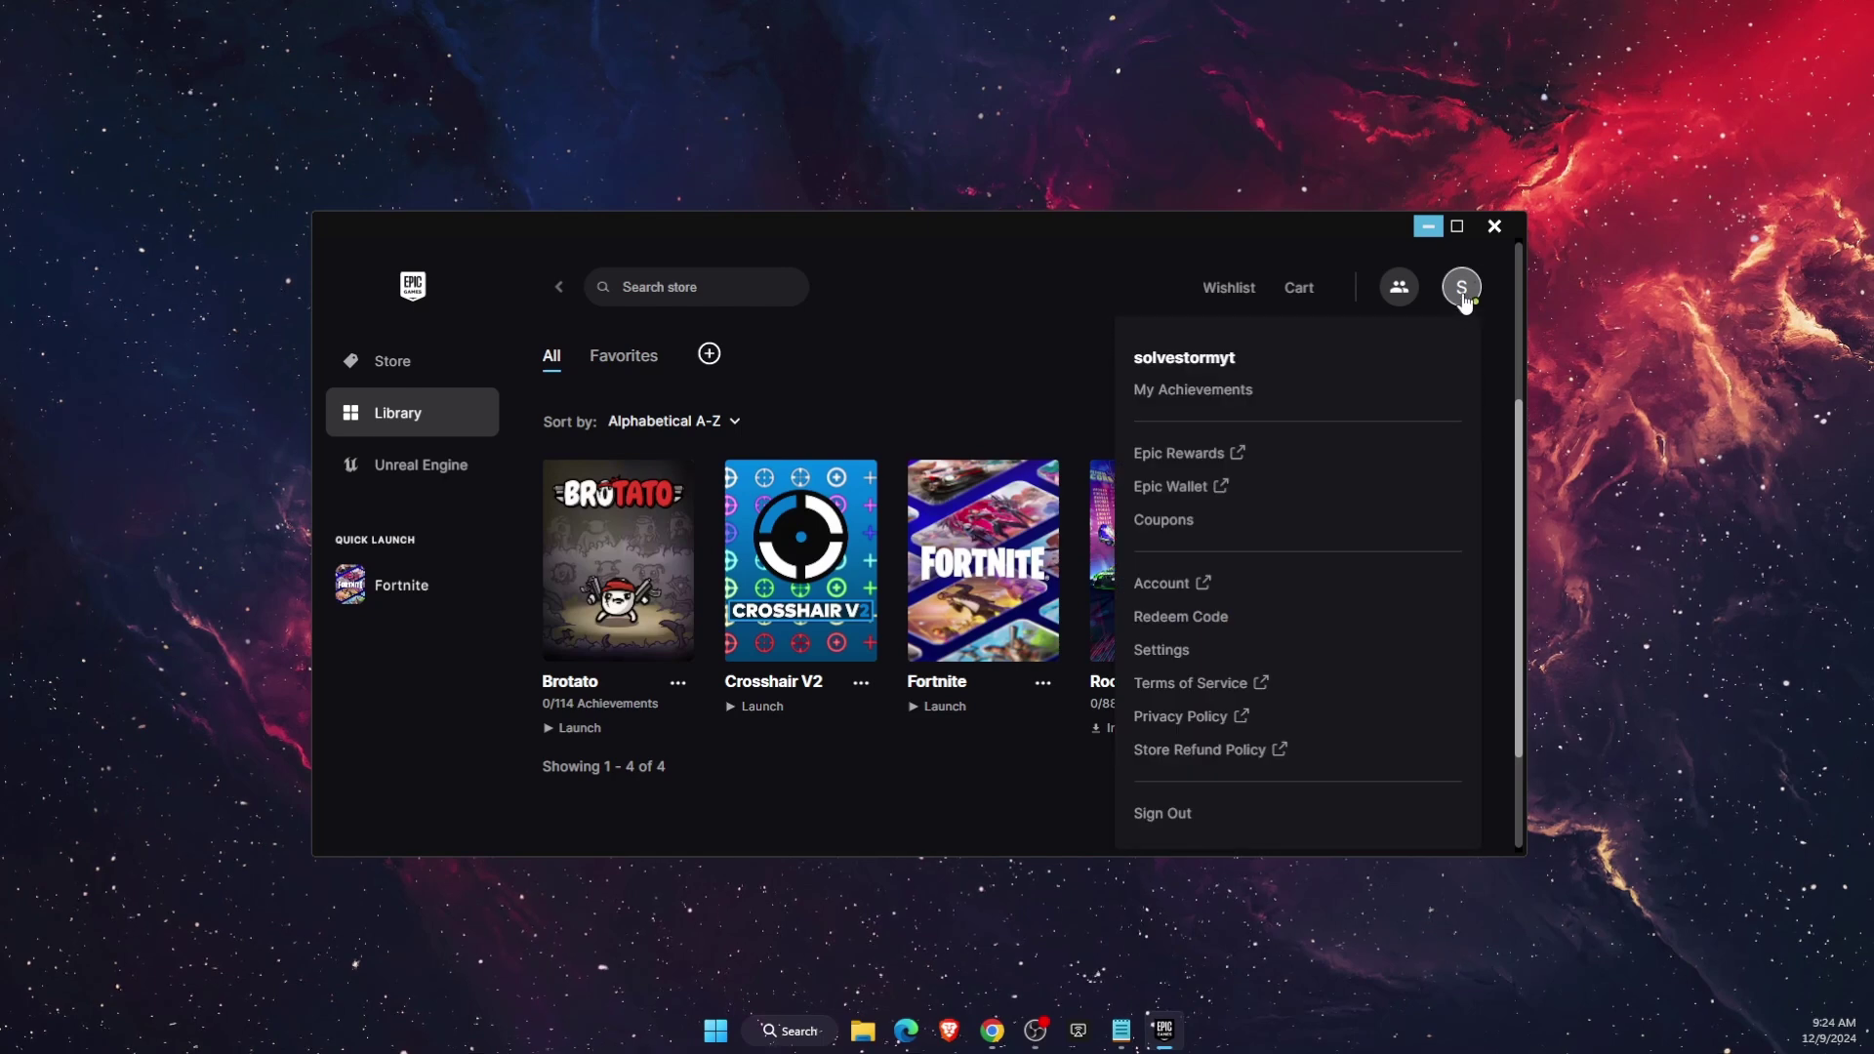
left_click(1171, 651)
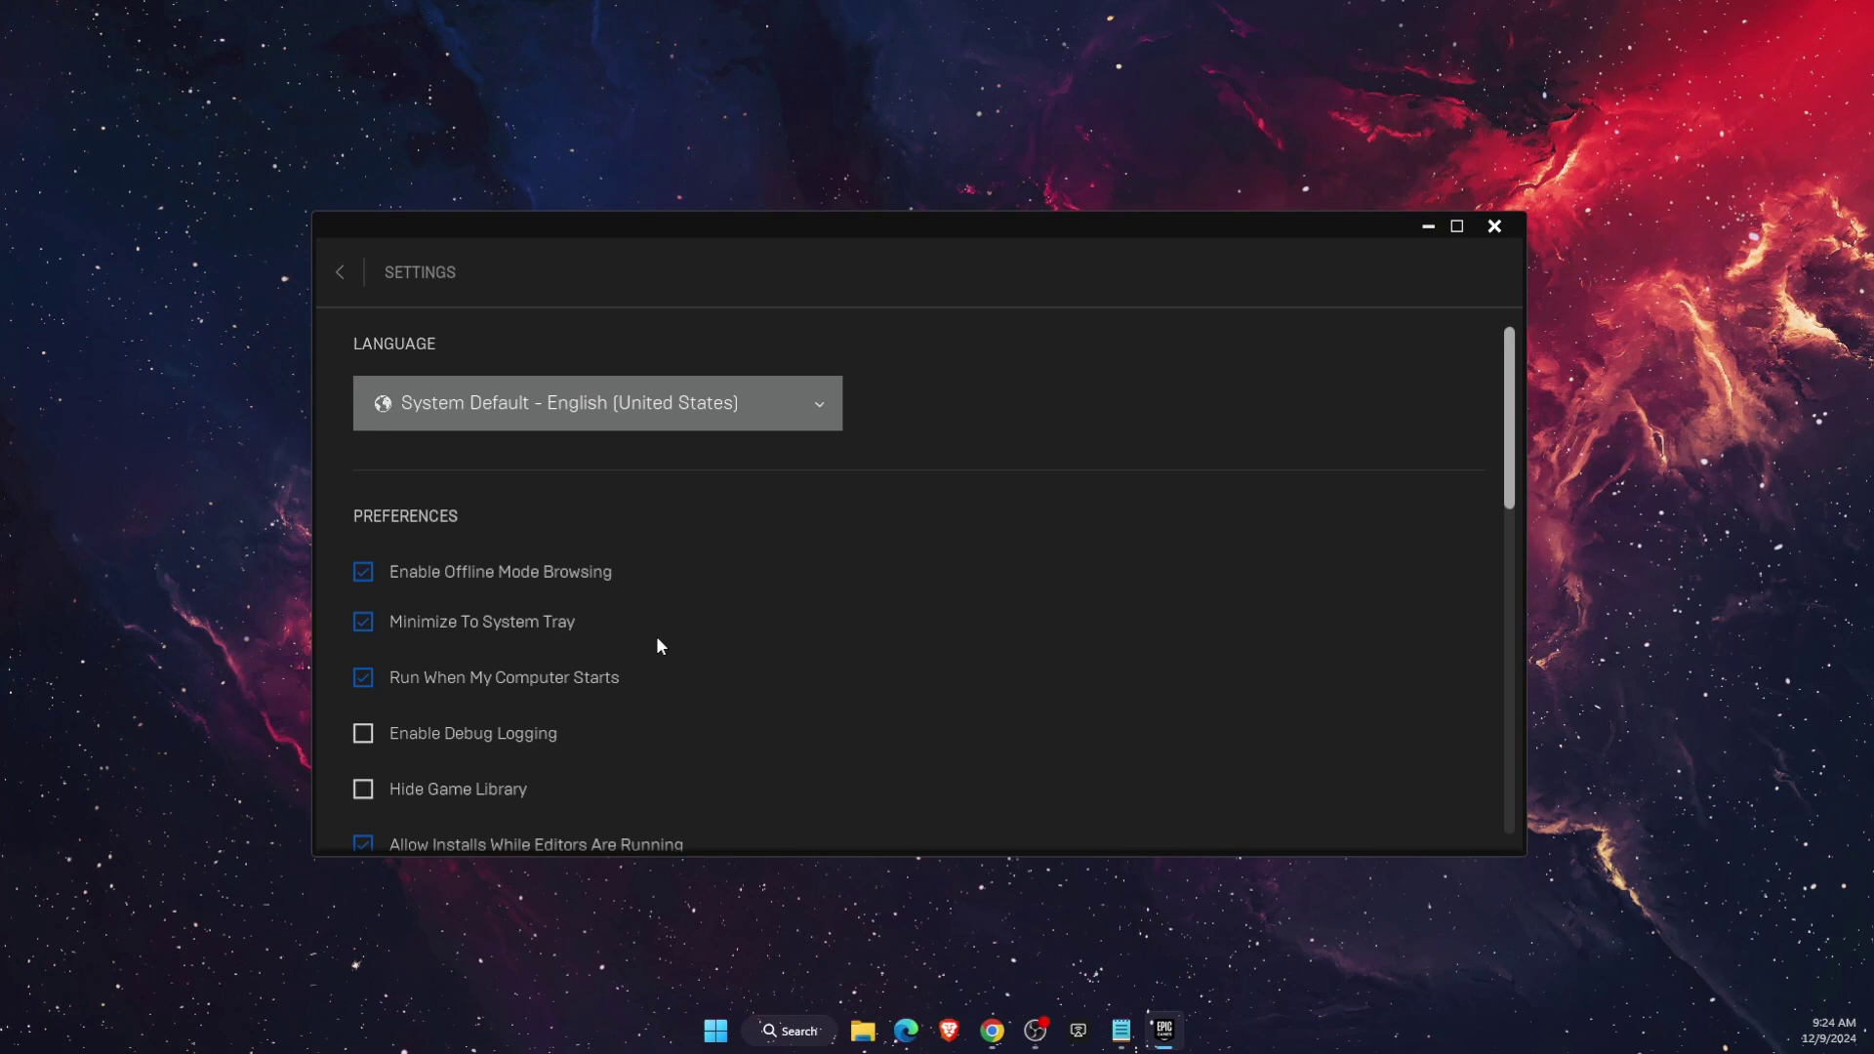
scroll(661, 646, "down", 10)
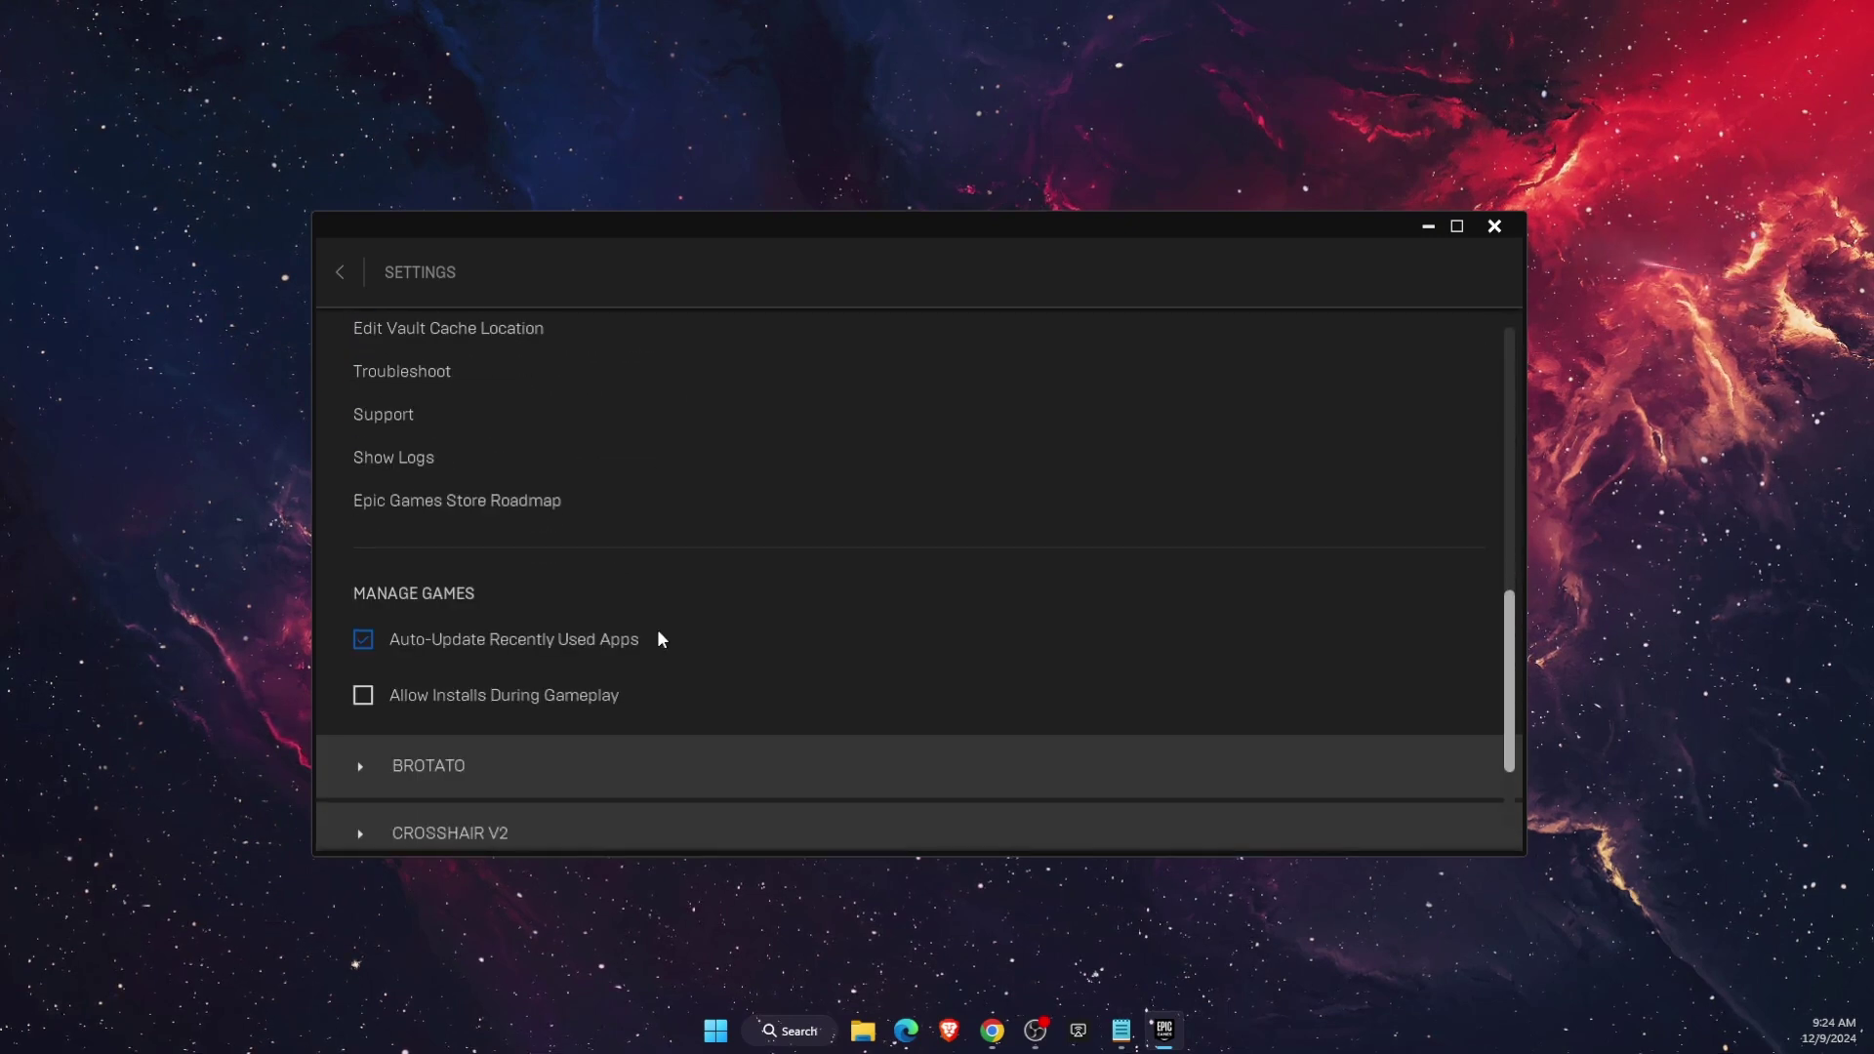
scroll(658, 639, "down", 3)
left_click(456, 680)
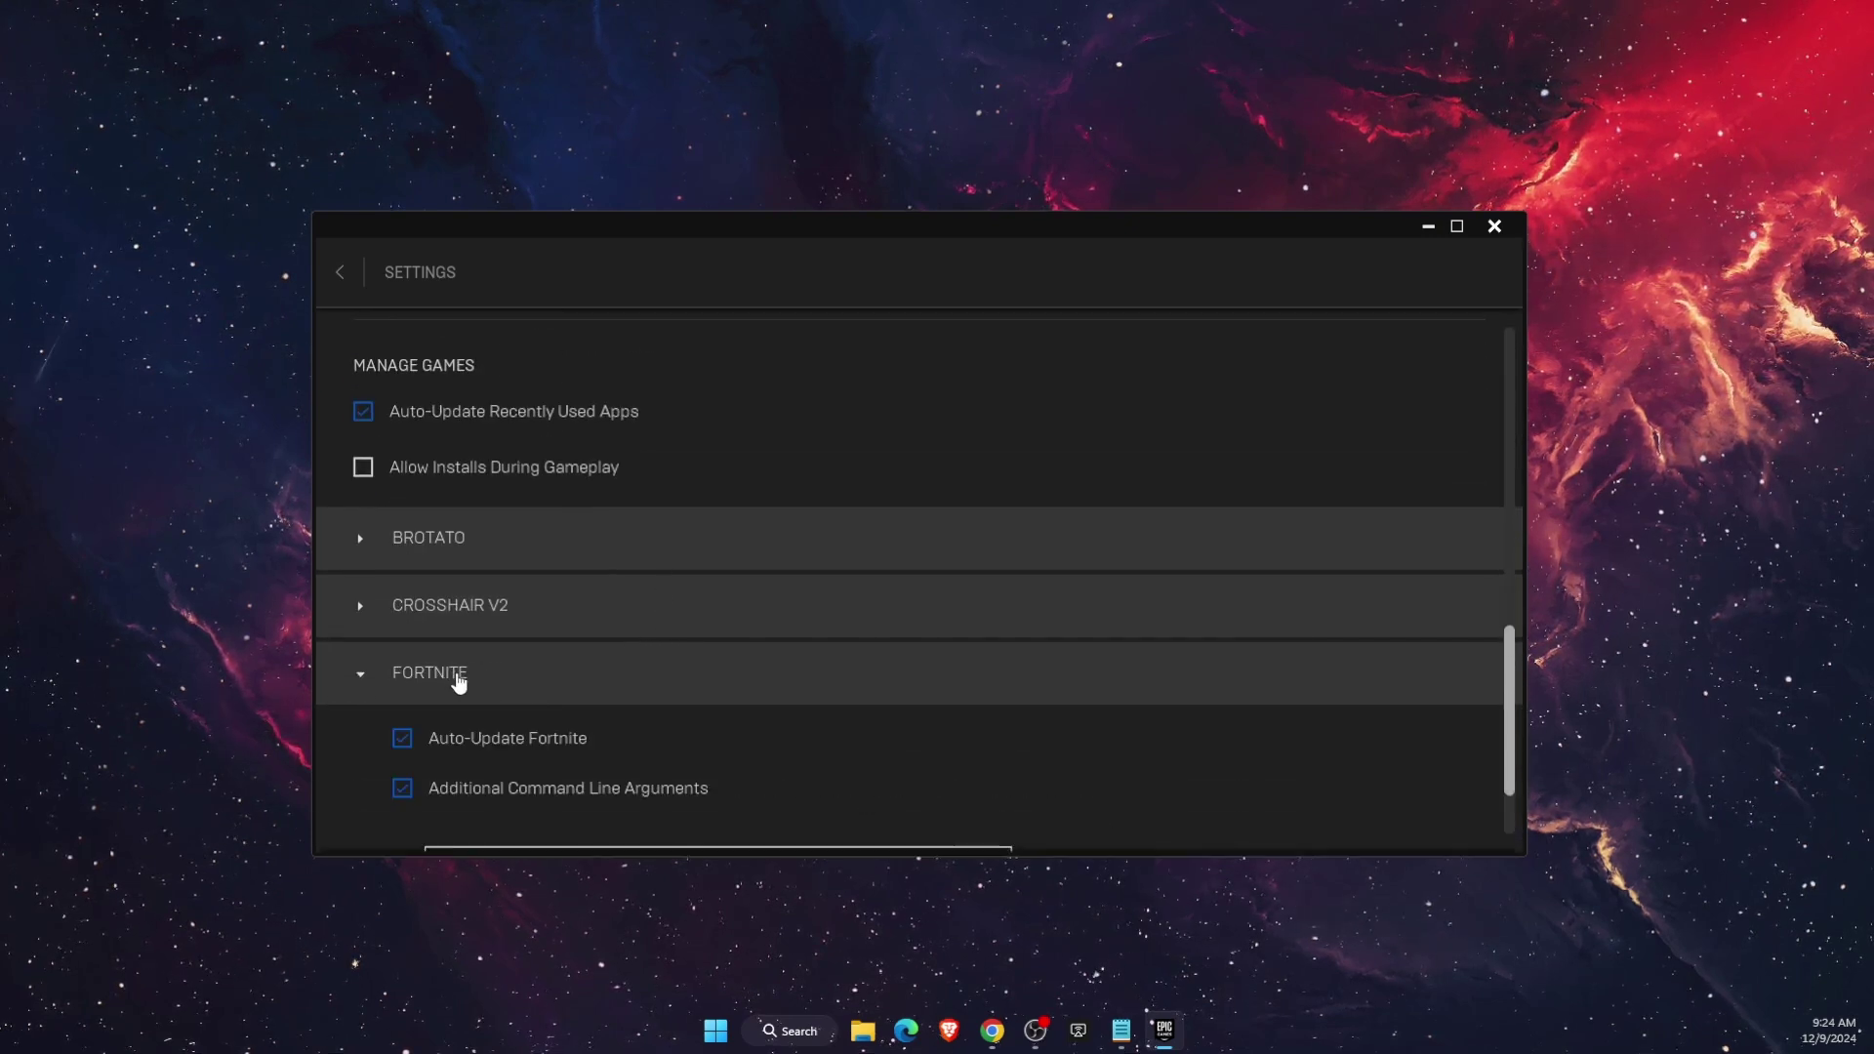
scroll(527, 673, "down", 2)
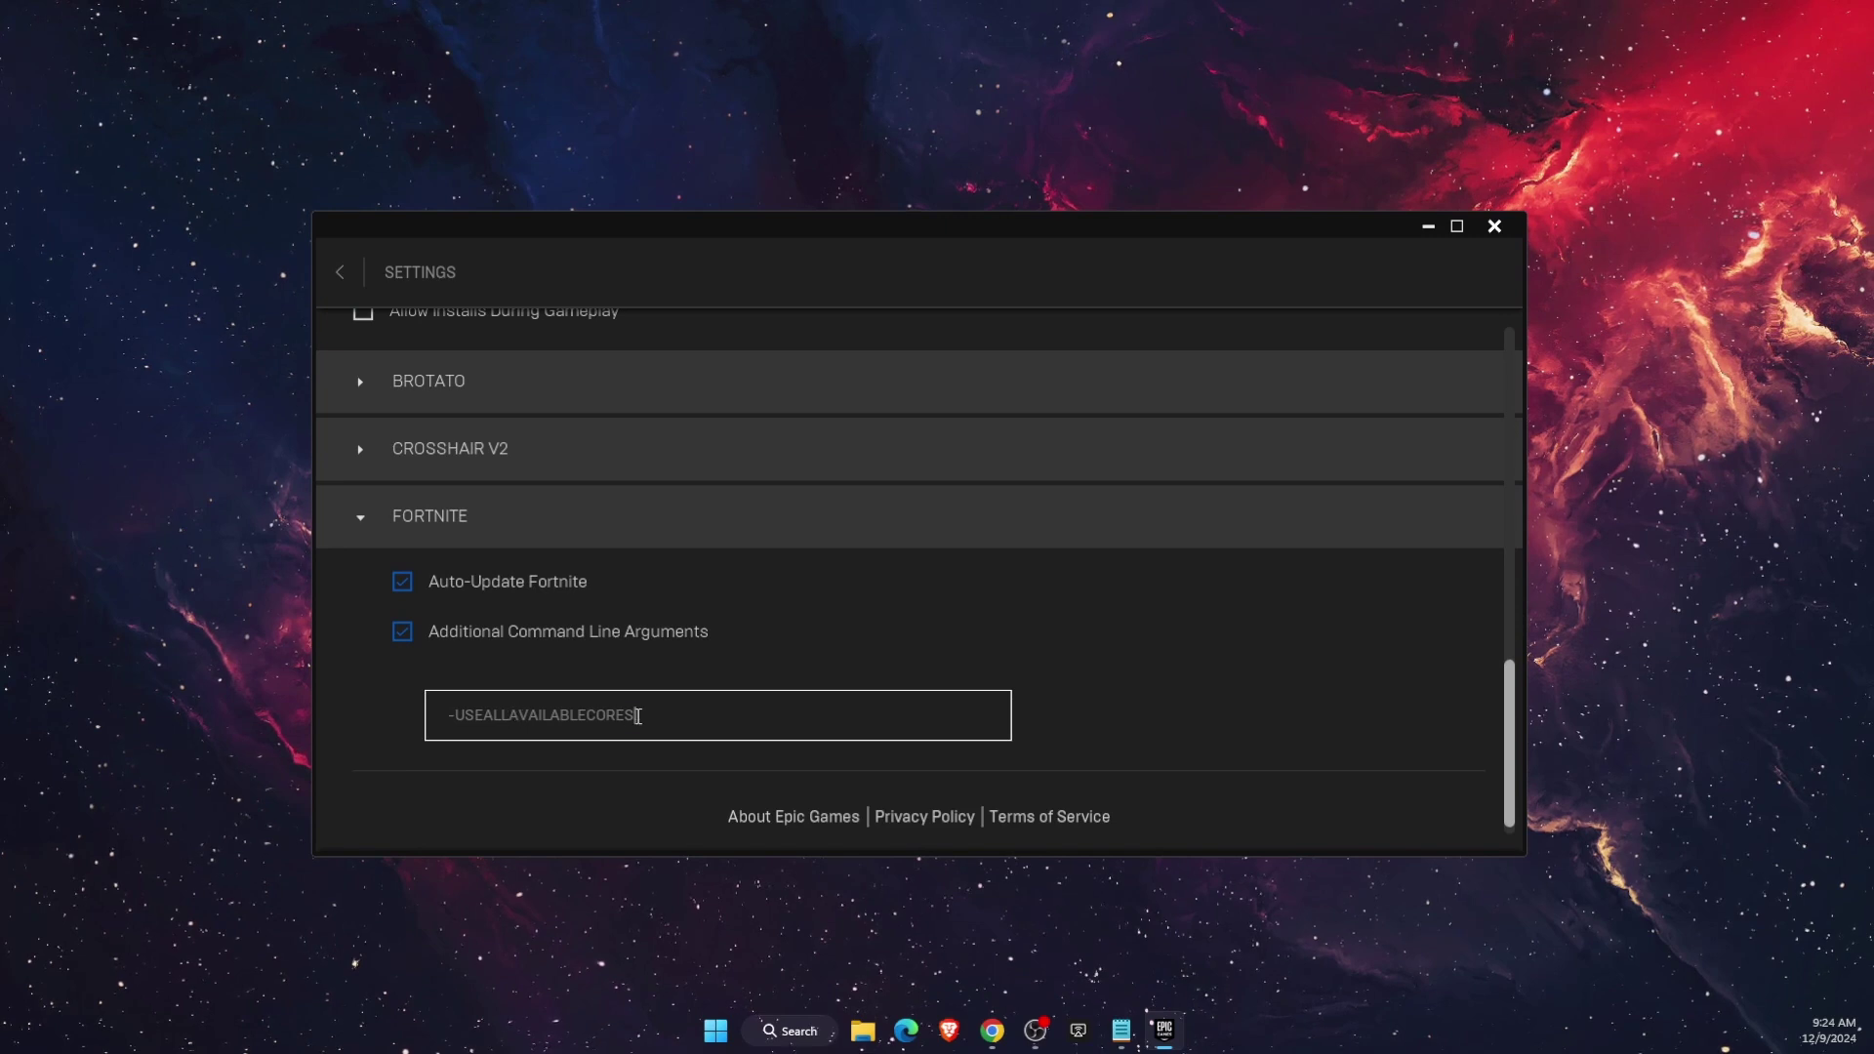
left_click_drag(637, 715, 445, 715)
left_click(464, 732)
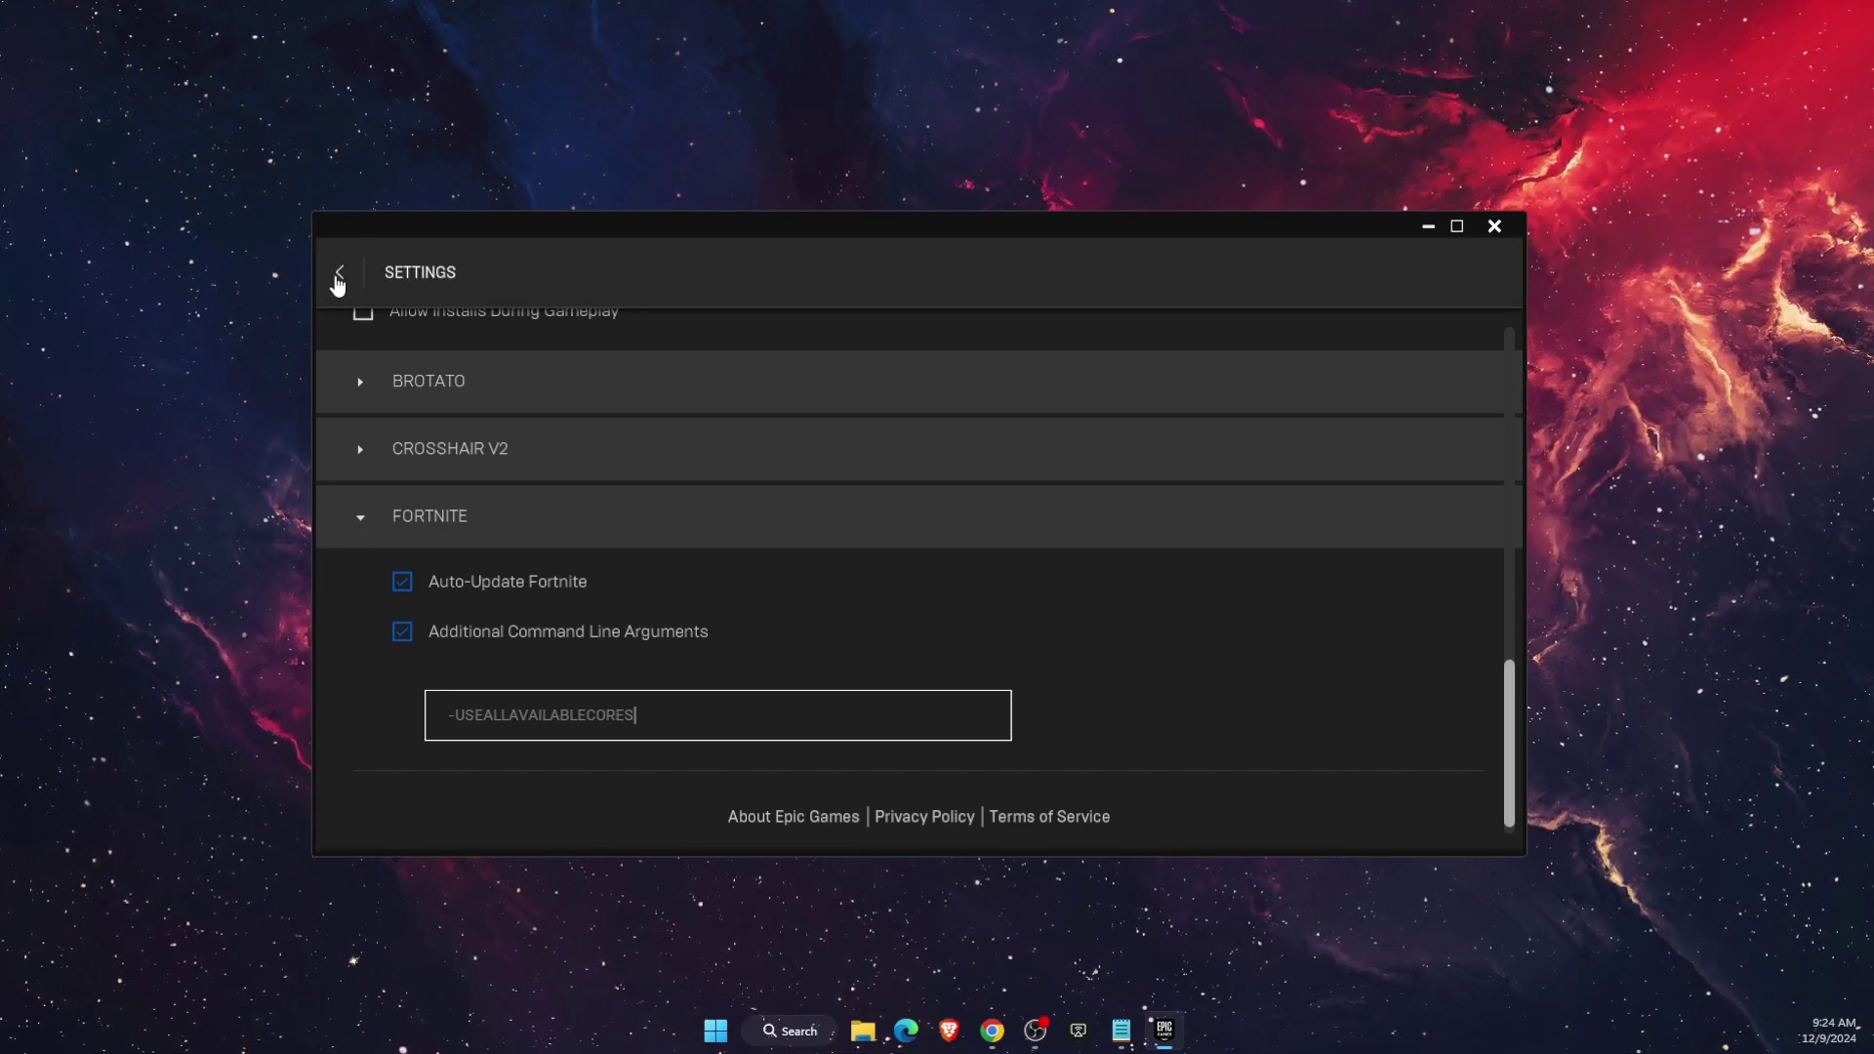
left_click(338, 282)
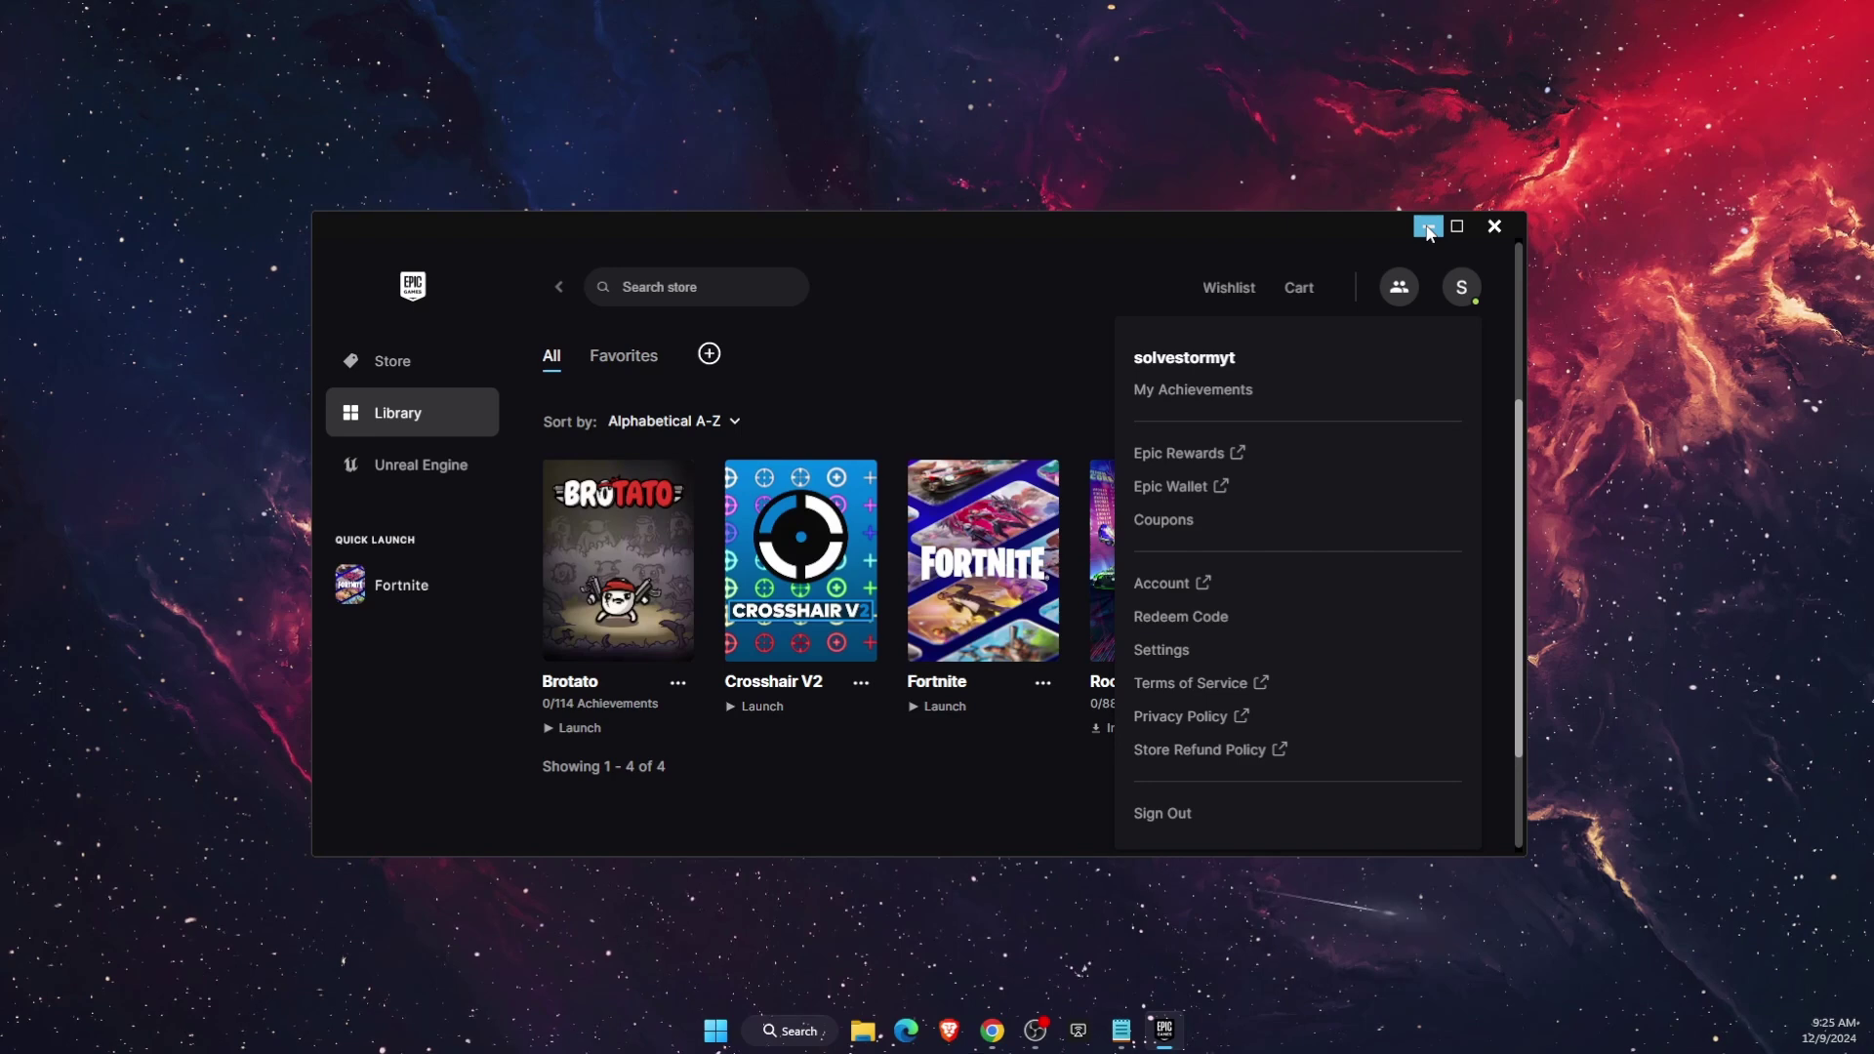
Step: Minimize the launcher, confirm Windows Update in Settings reports up to date, and close Settings
left_click(1426, 228)
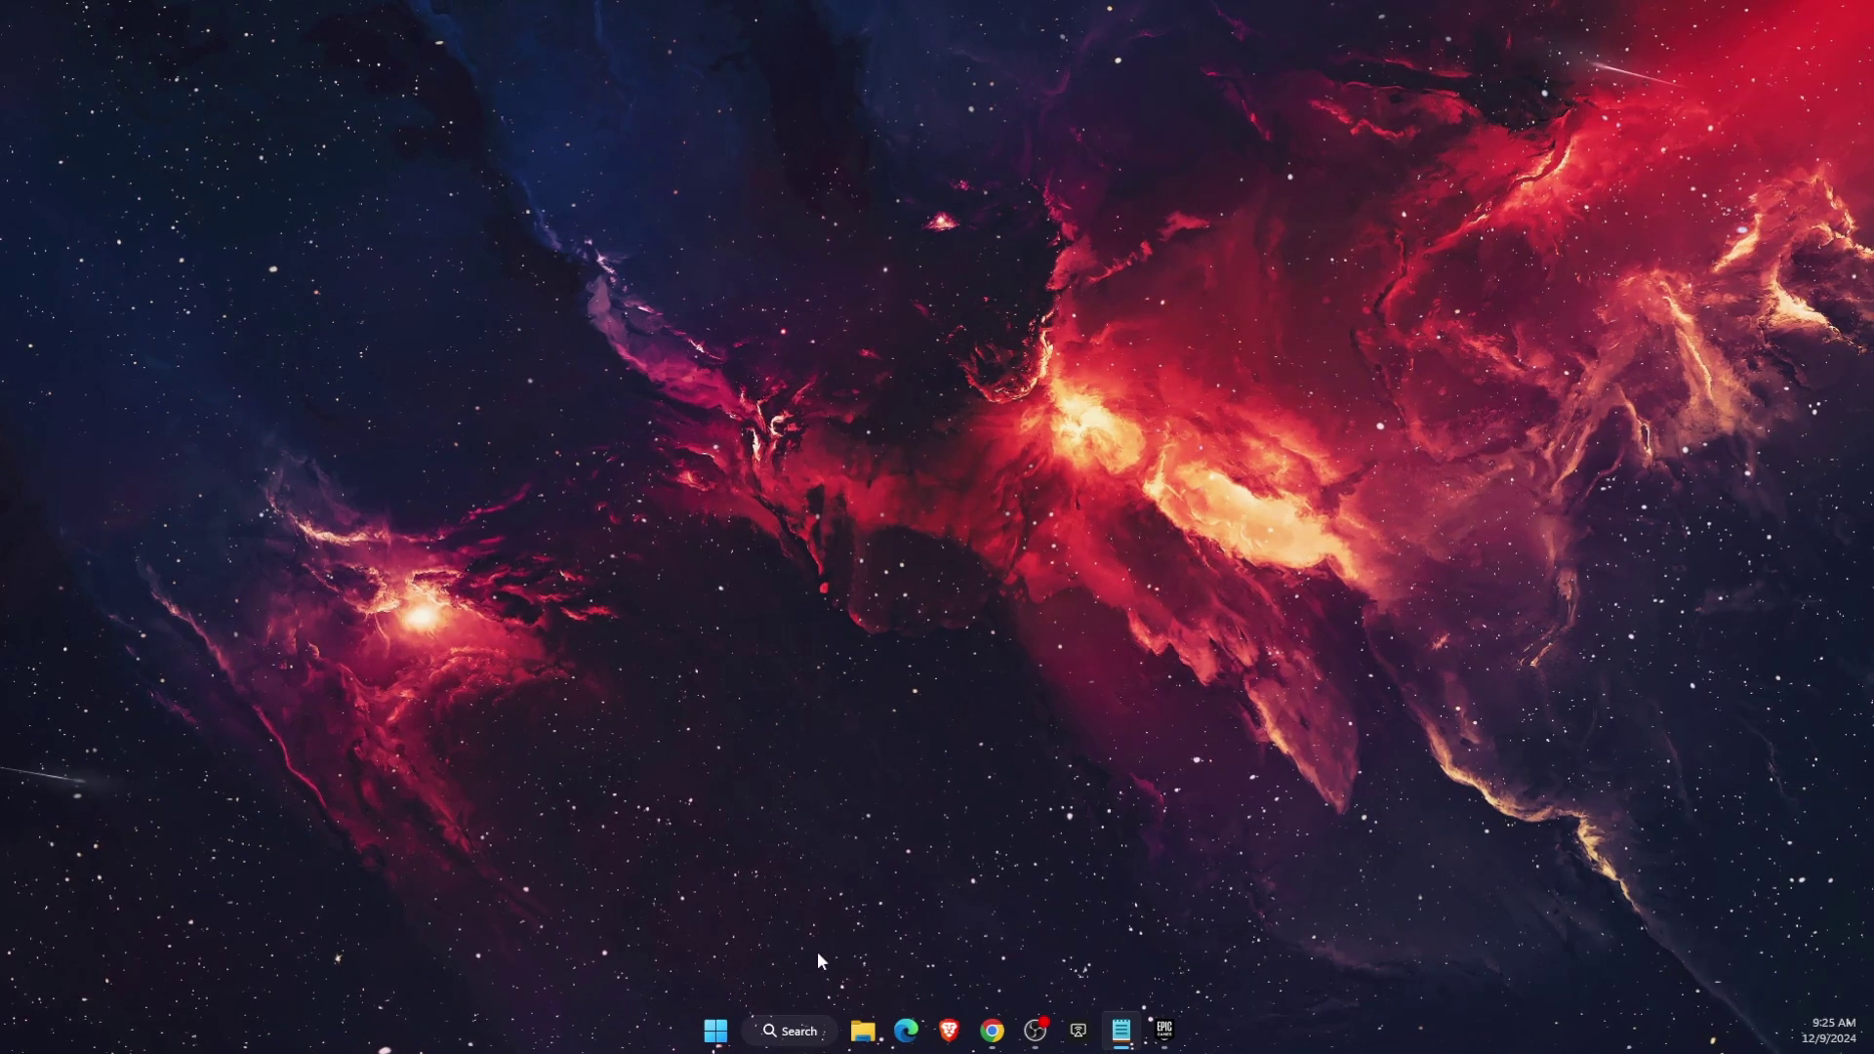
left_click(807, 1031)
type("se")
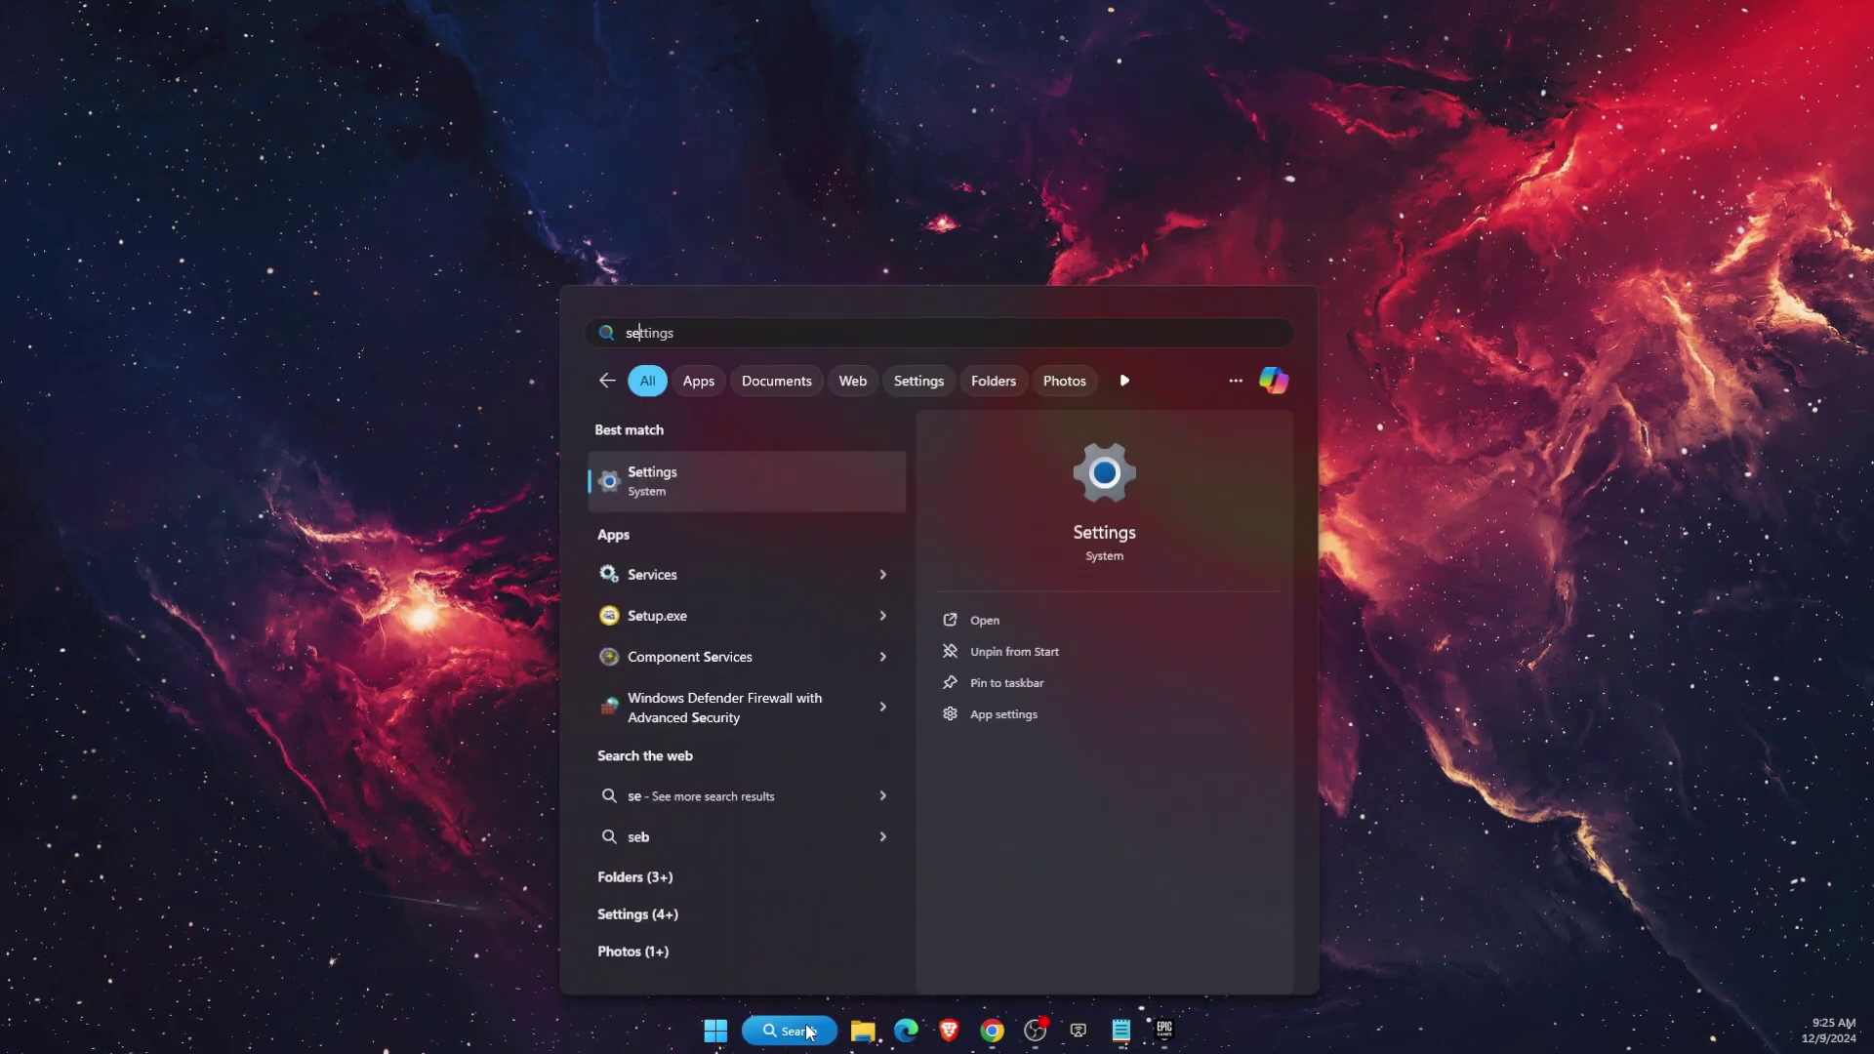
key("Return")
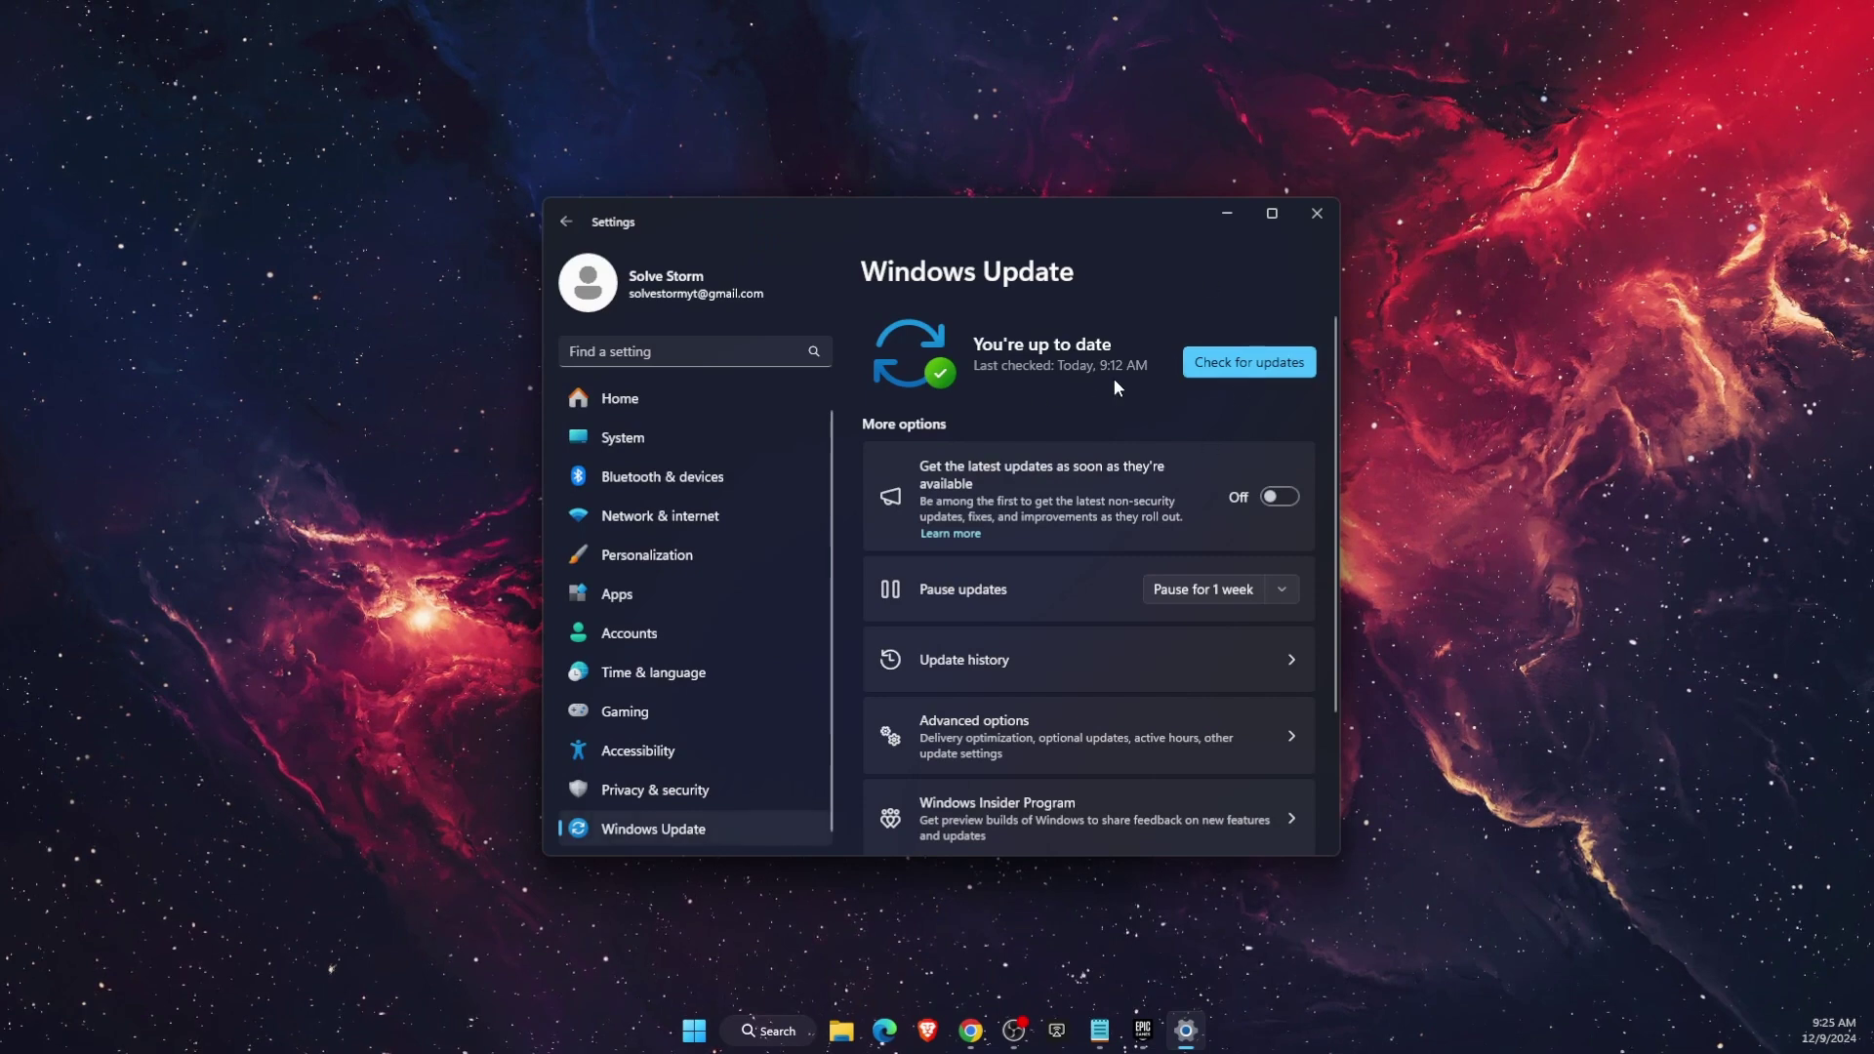
left_click(1316, 213)
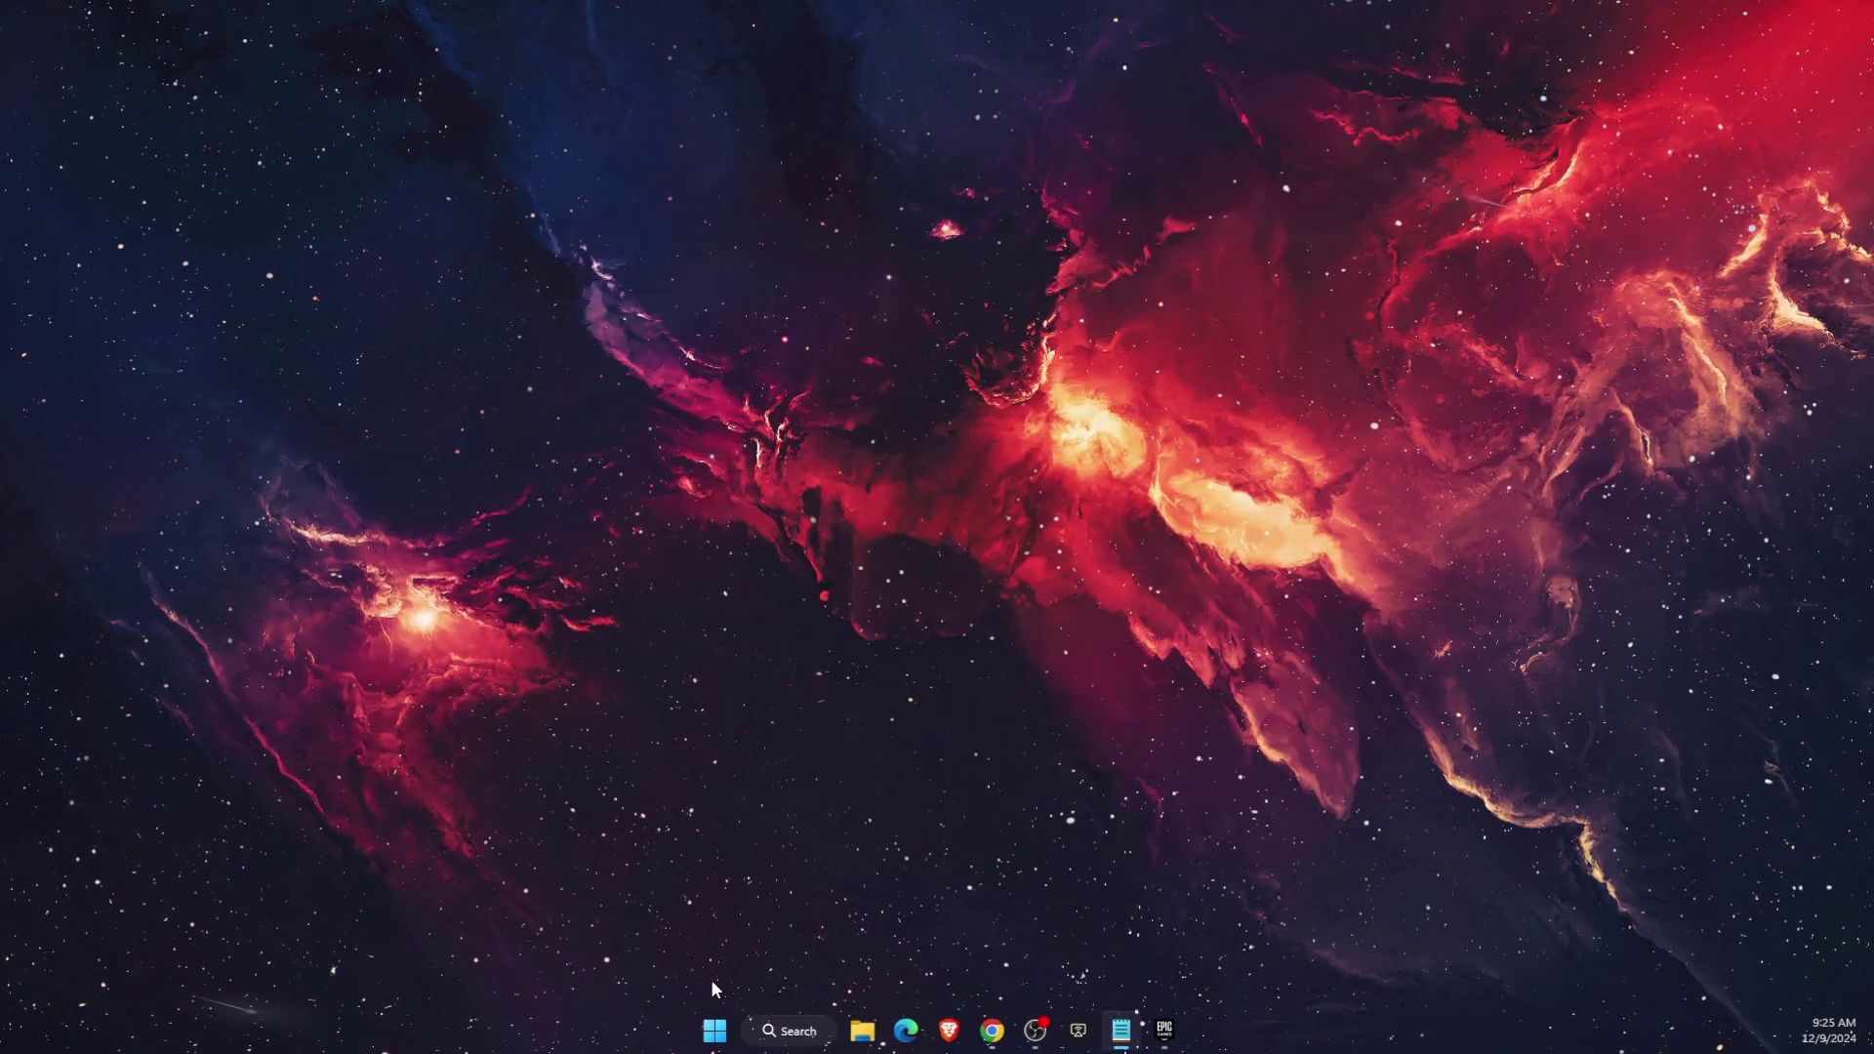
Step: Open Device Manager, expand Display adapters and select the NVIDIA GeForce RTX 4050 Laptop GPU
left_click(788, 1033)
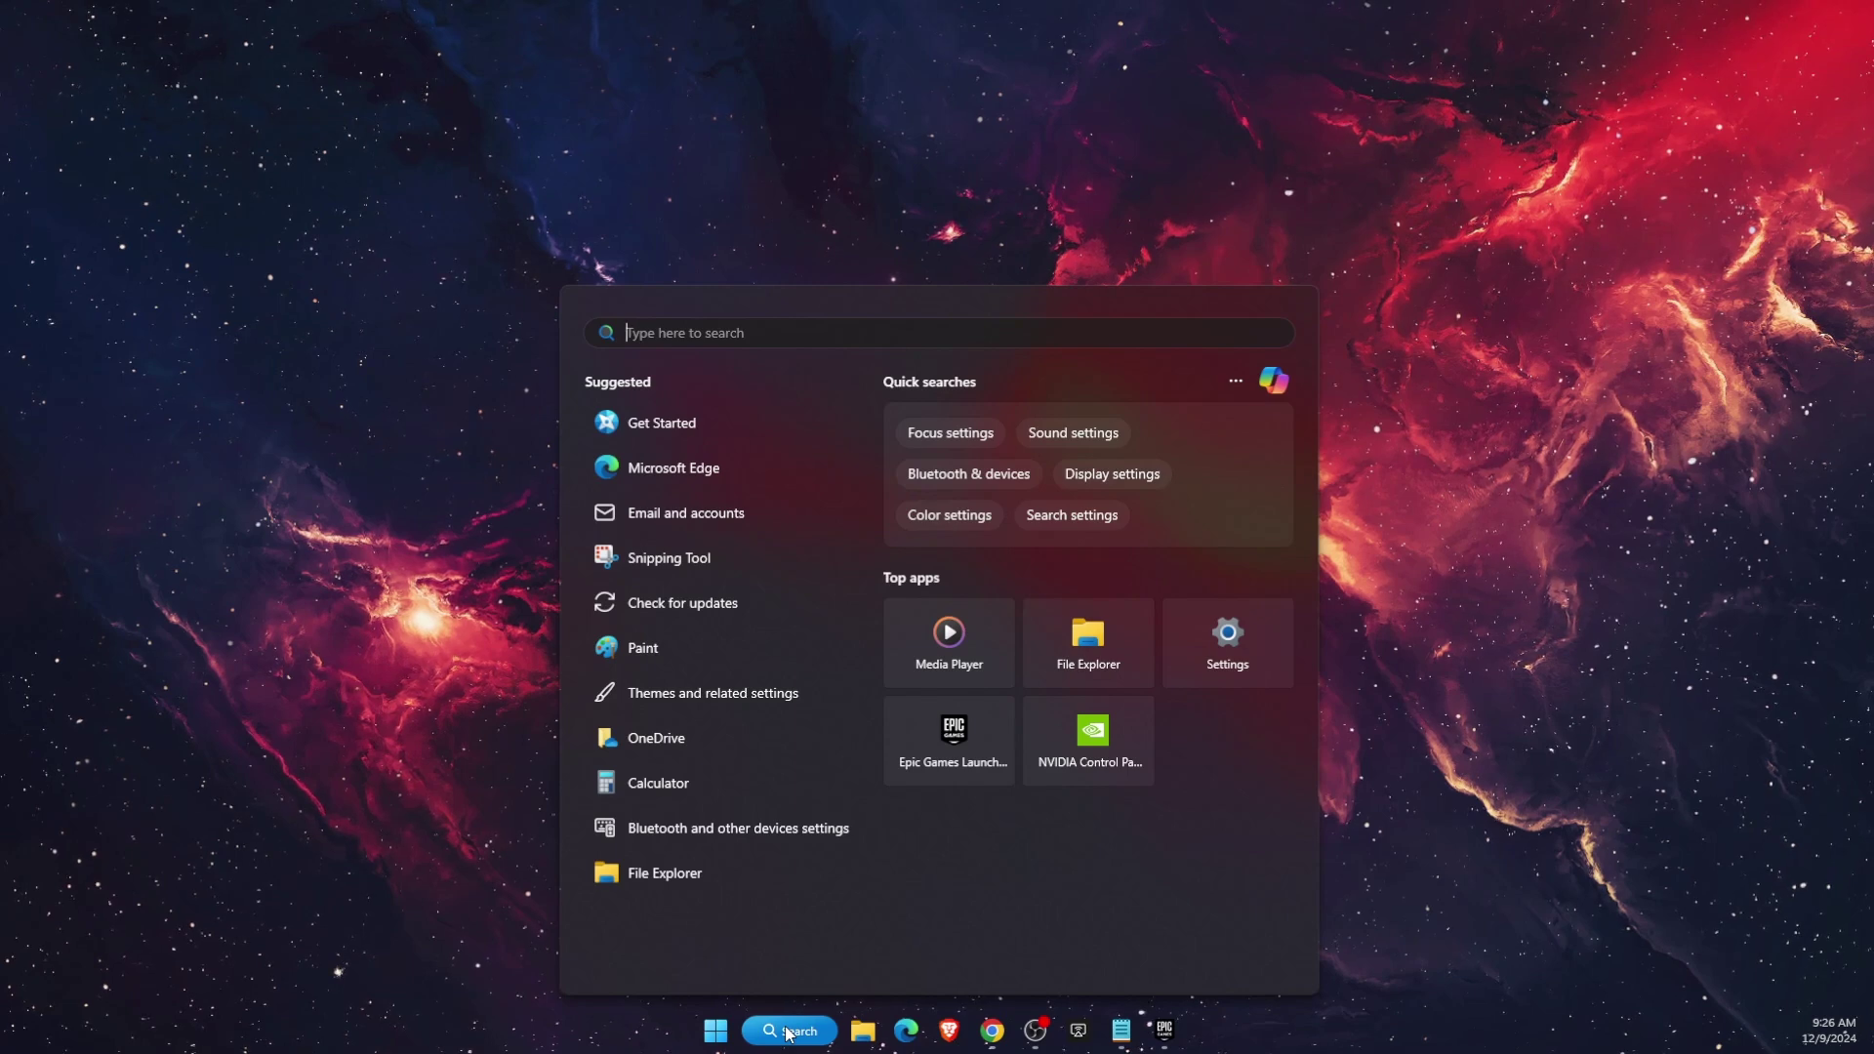
type("device")
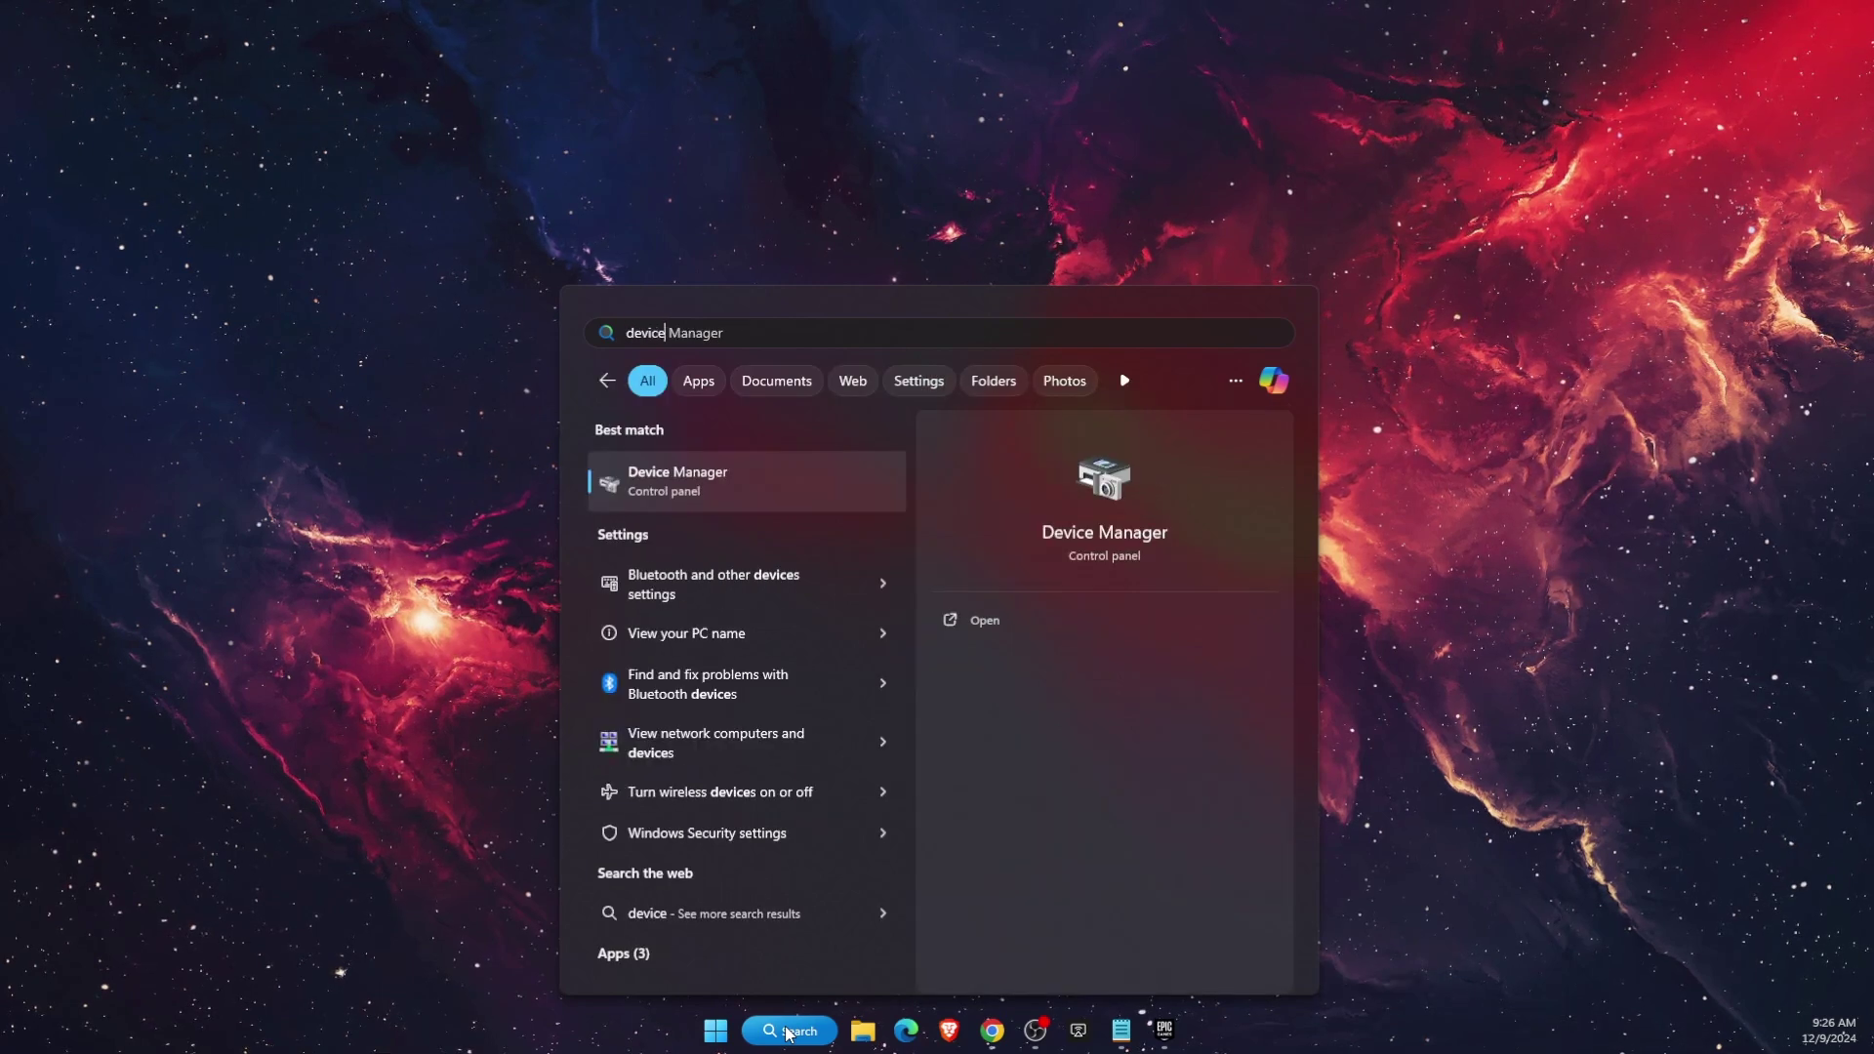
key("Return")
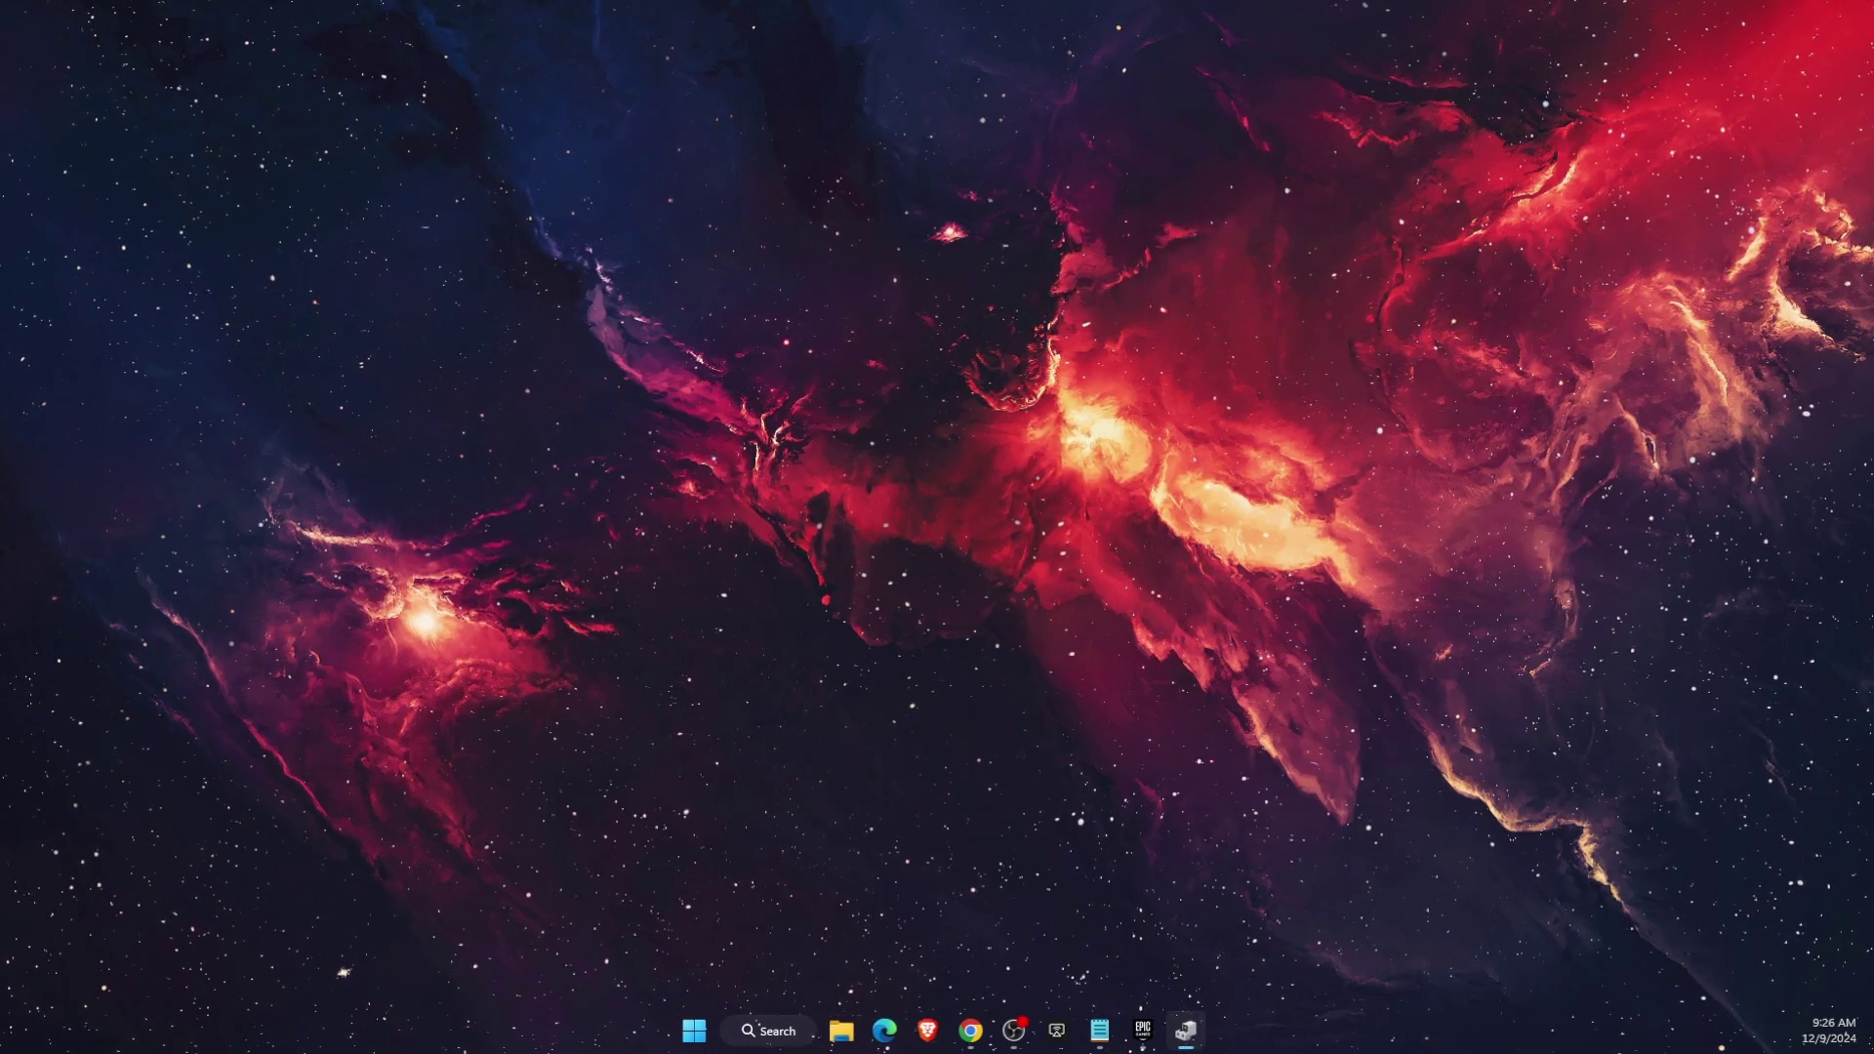
left_click_drag(117, 73, 991, 277)
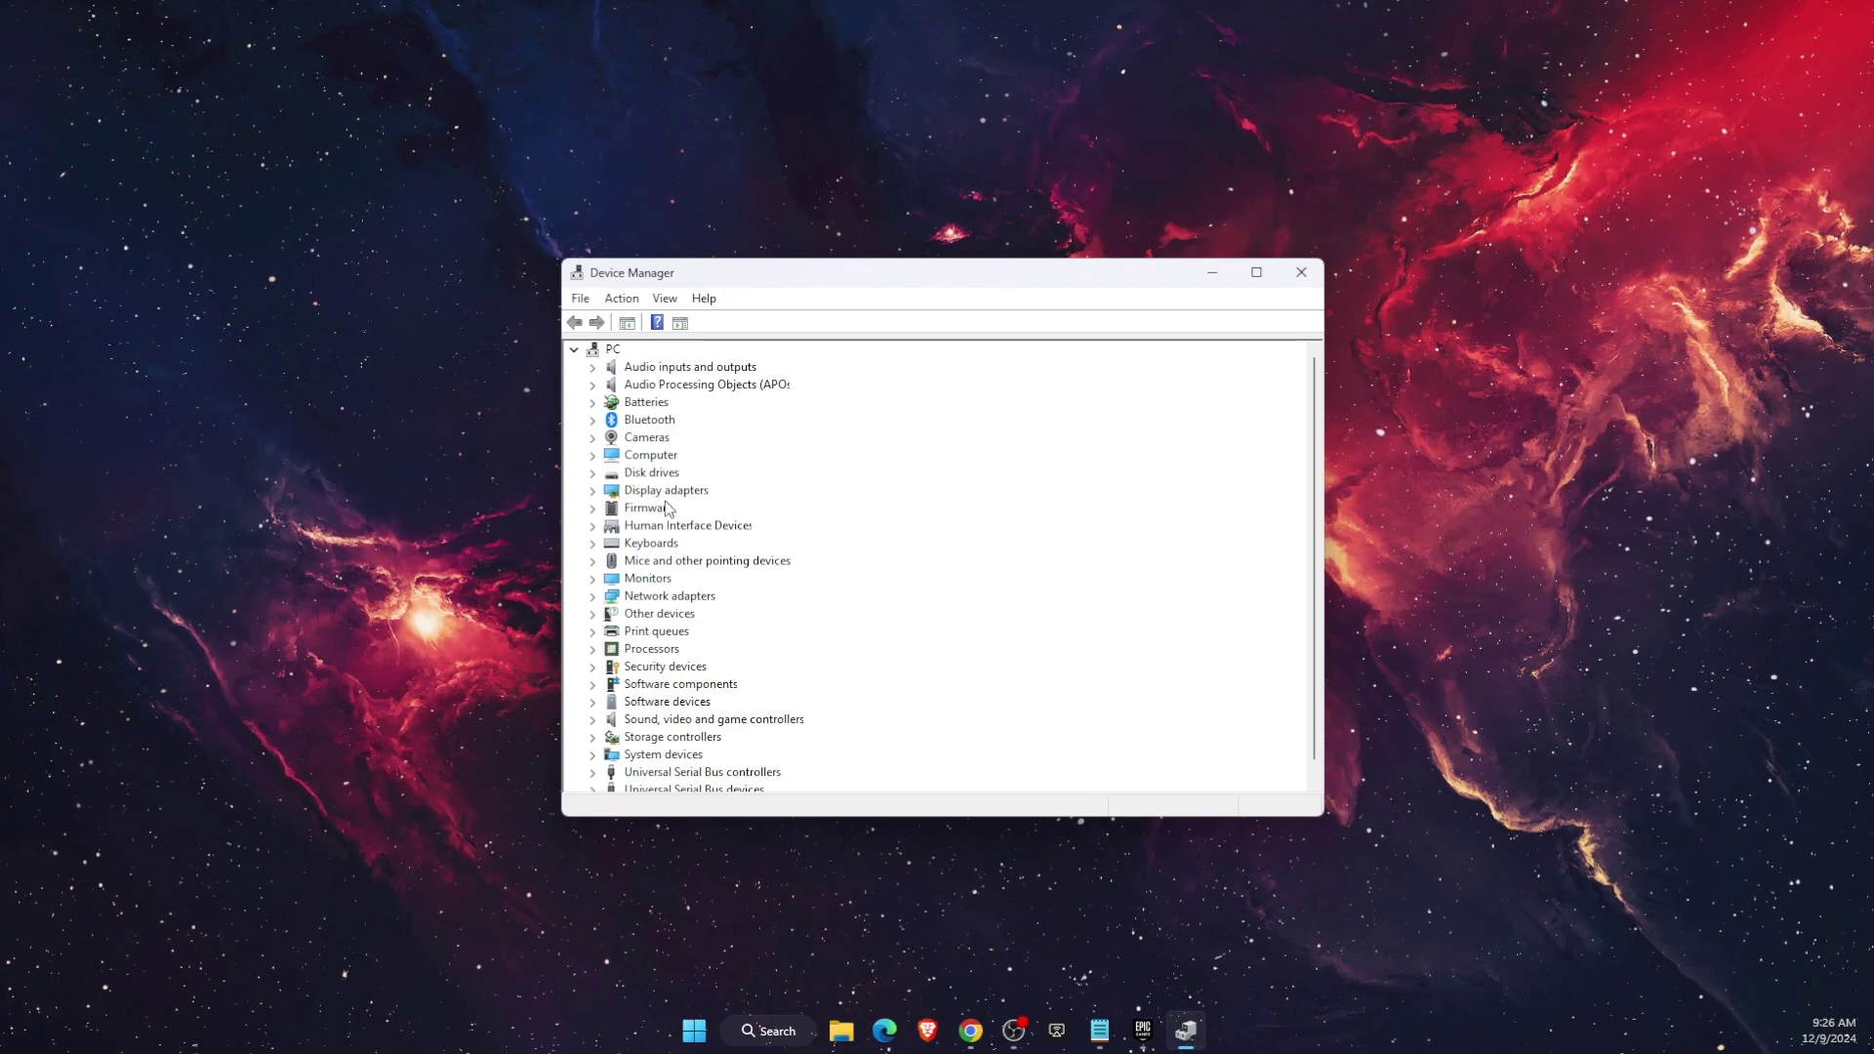
left_click(652, 493)
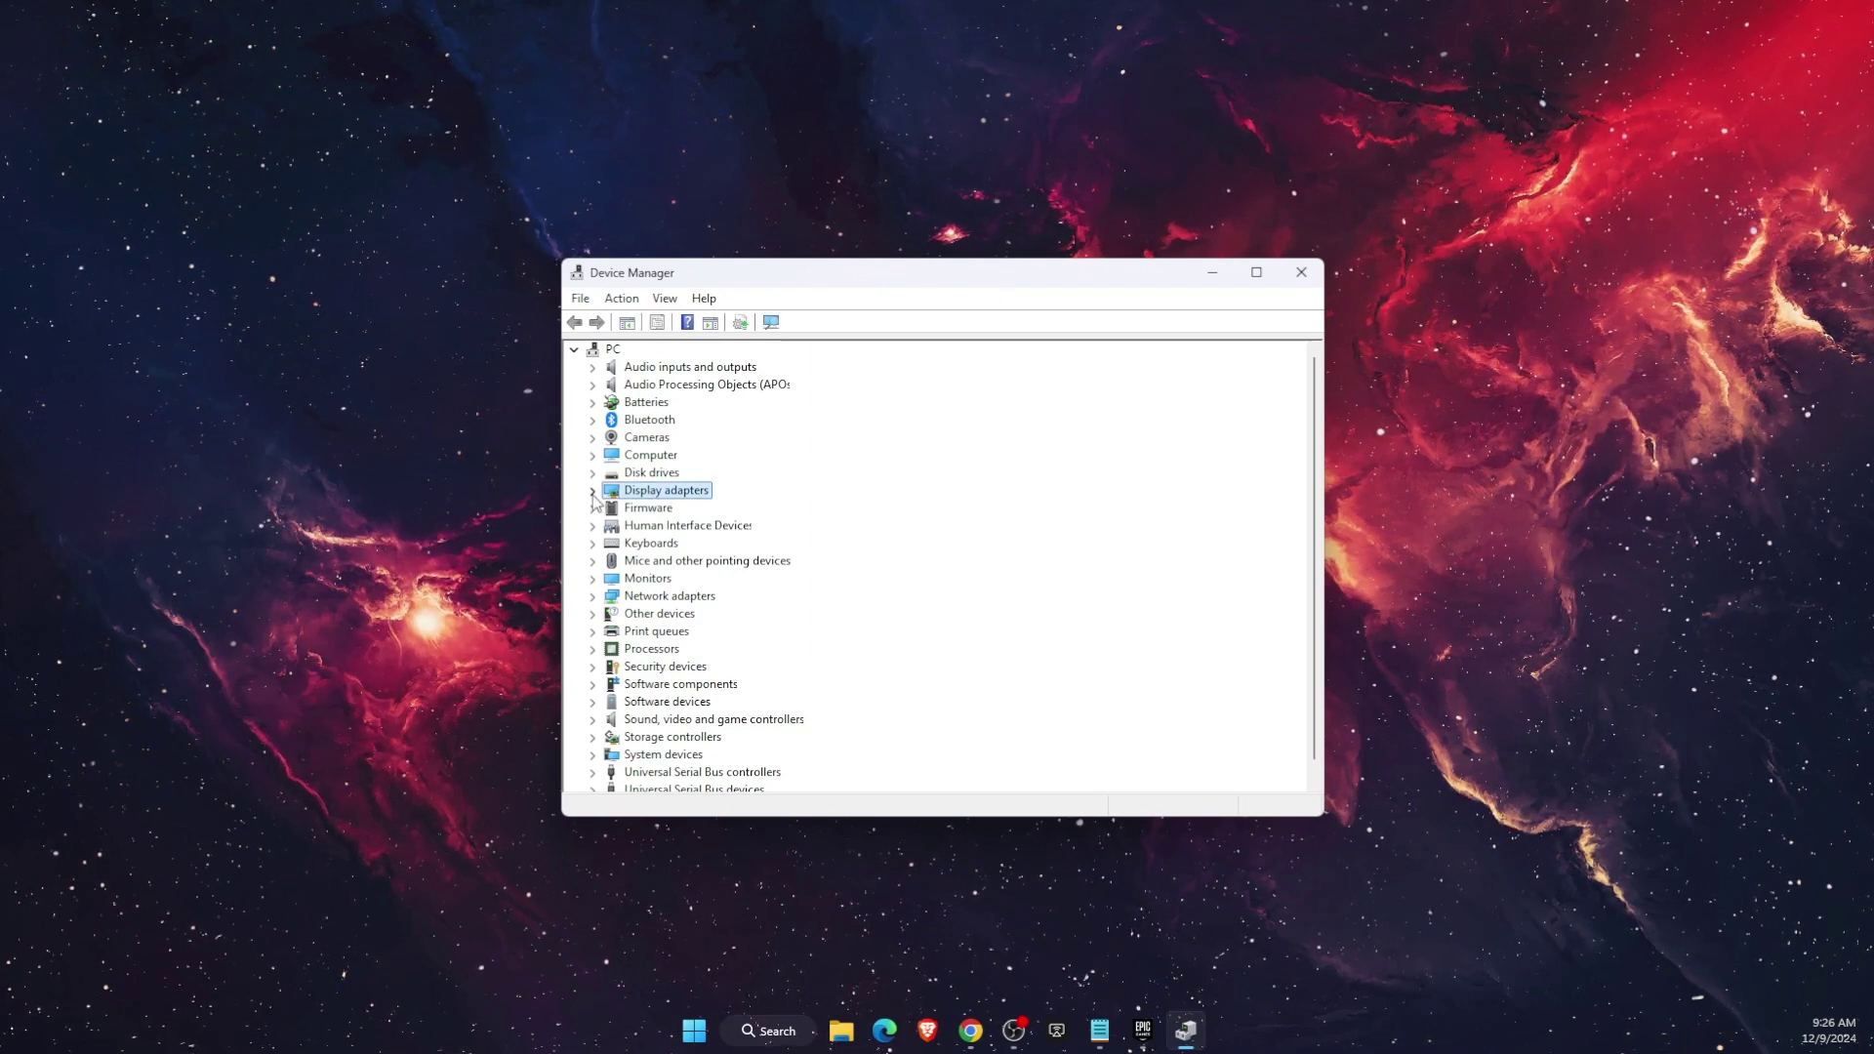
left_click(592, 491)
left_click(689, 508)
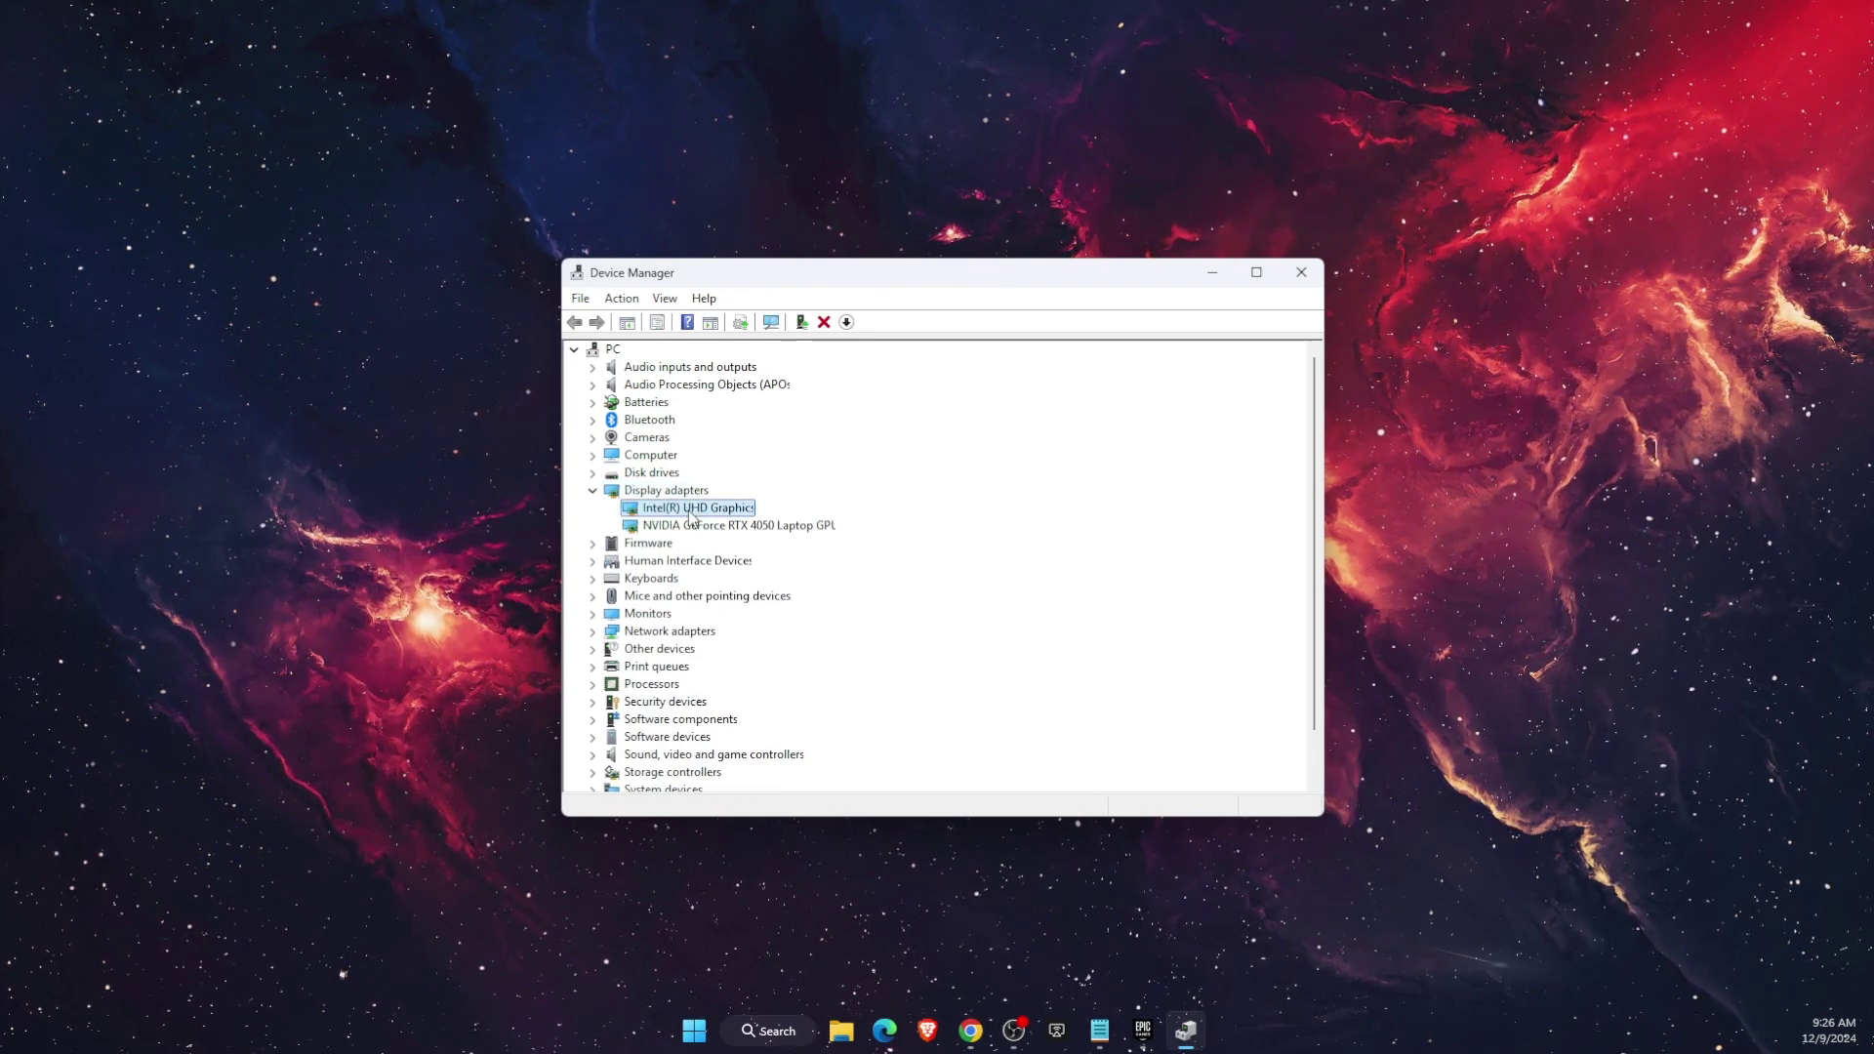
left_click(697, 525)
left_click(712, 508)
left_click(715, 525)
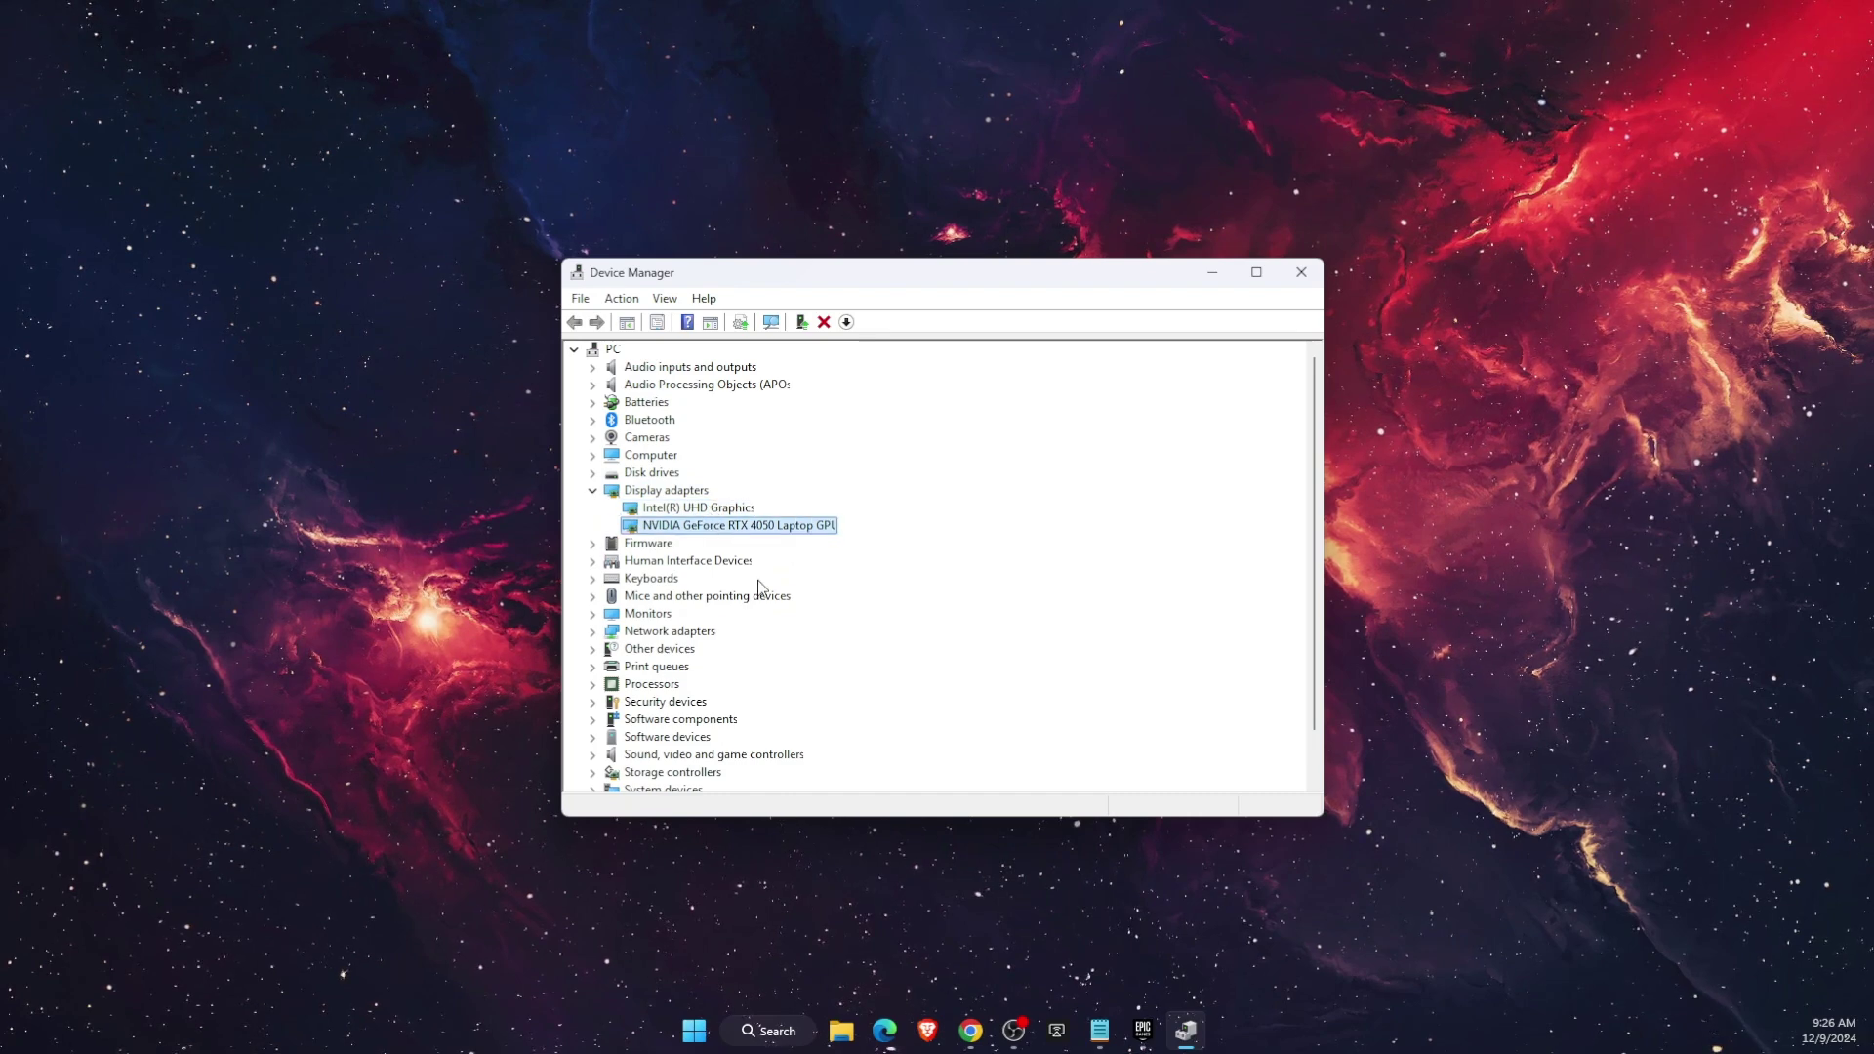
Step: Search automatically for a newer NVIDIA driver, confirming the best one is already installed
right_click(727, 530)
left_click(698, 529)
right_click(699, 527)
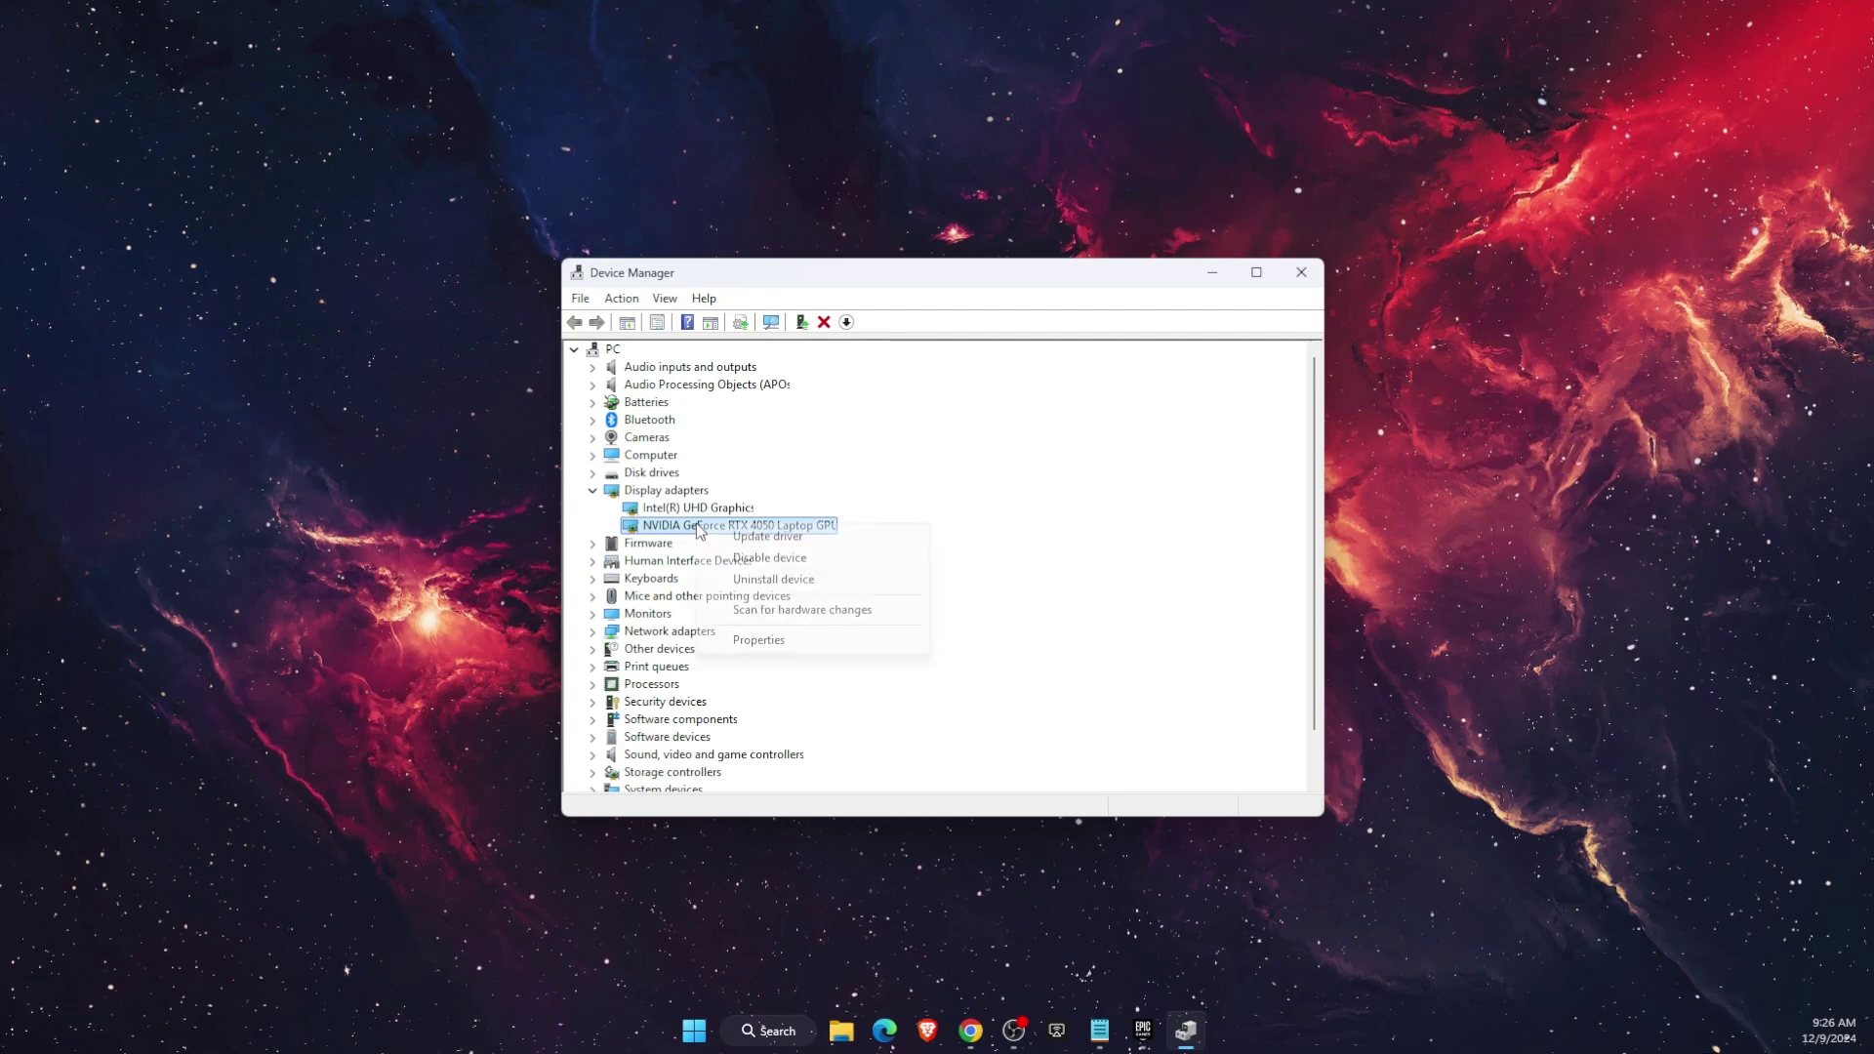
left_click(763, 539)
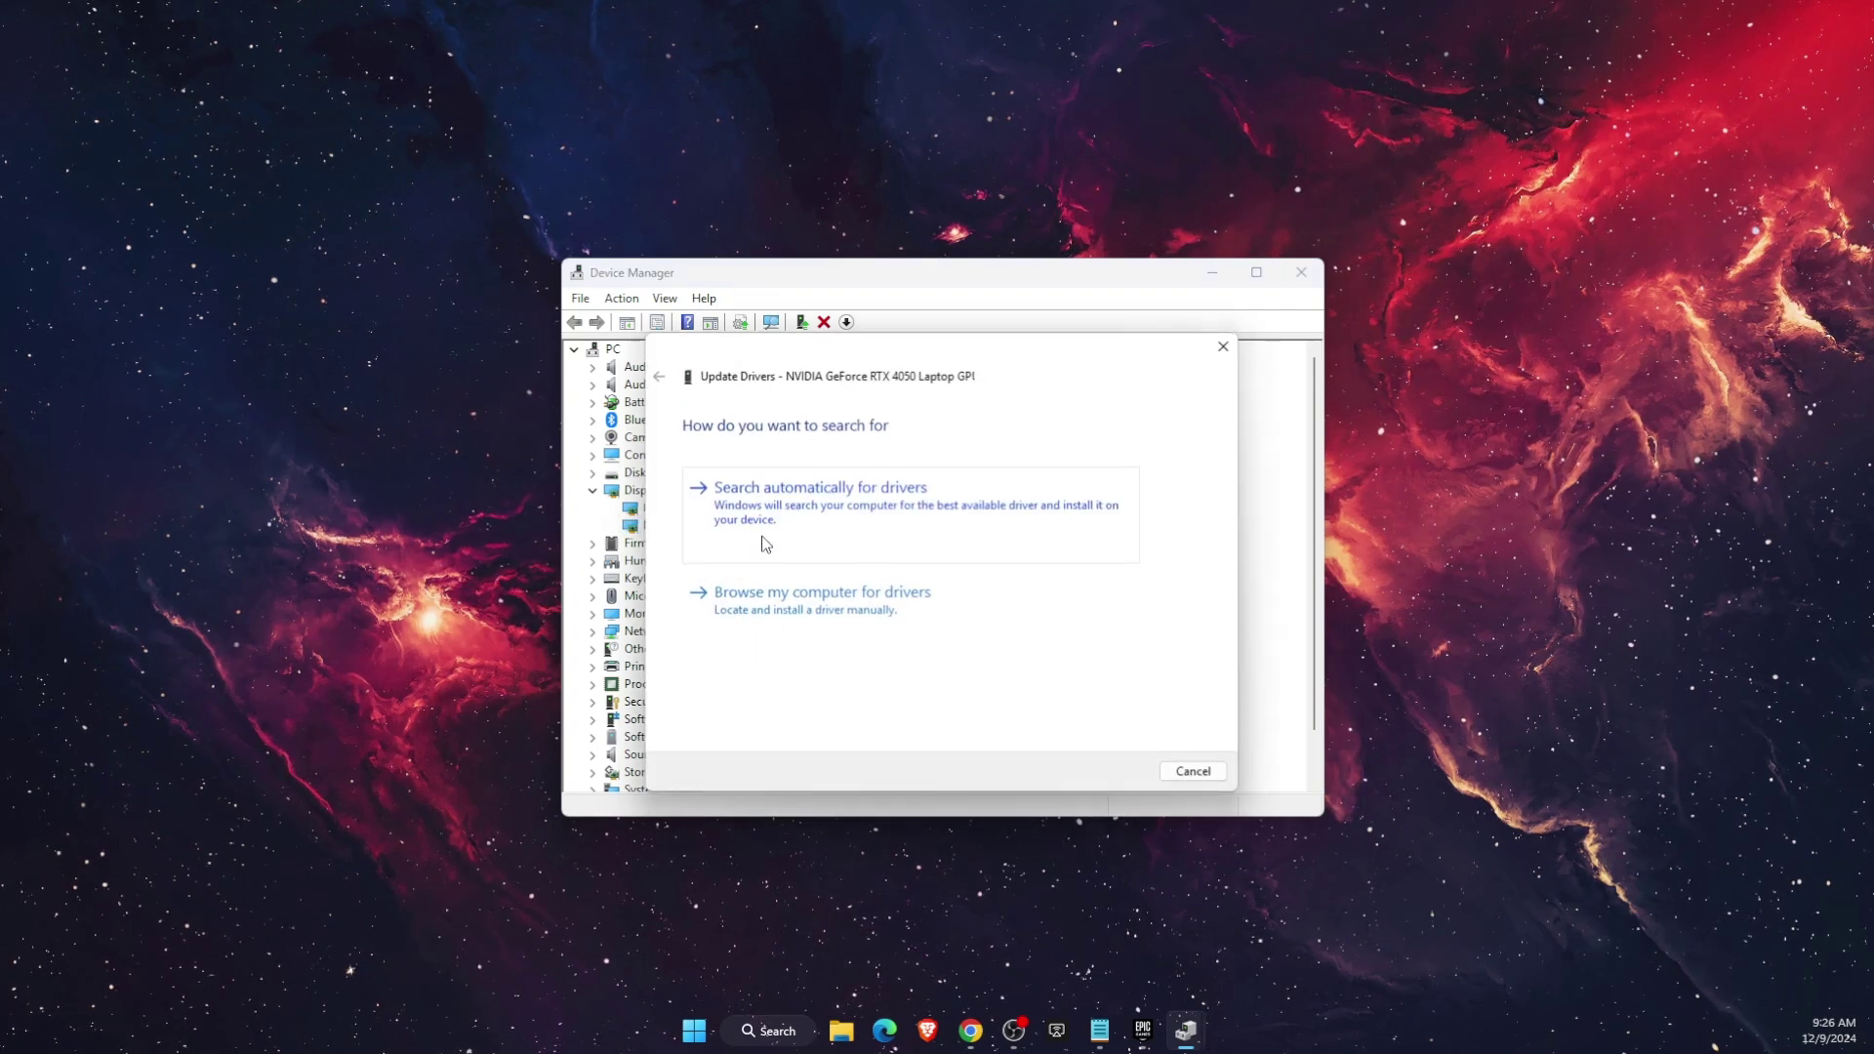
left_click(790, 505)
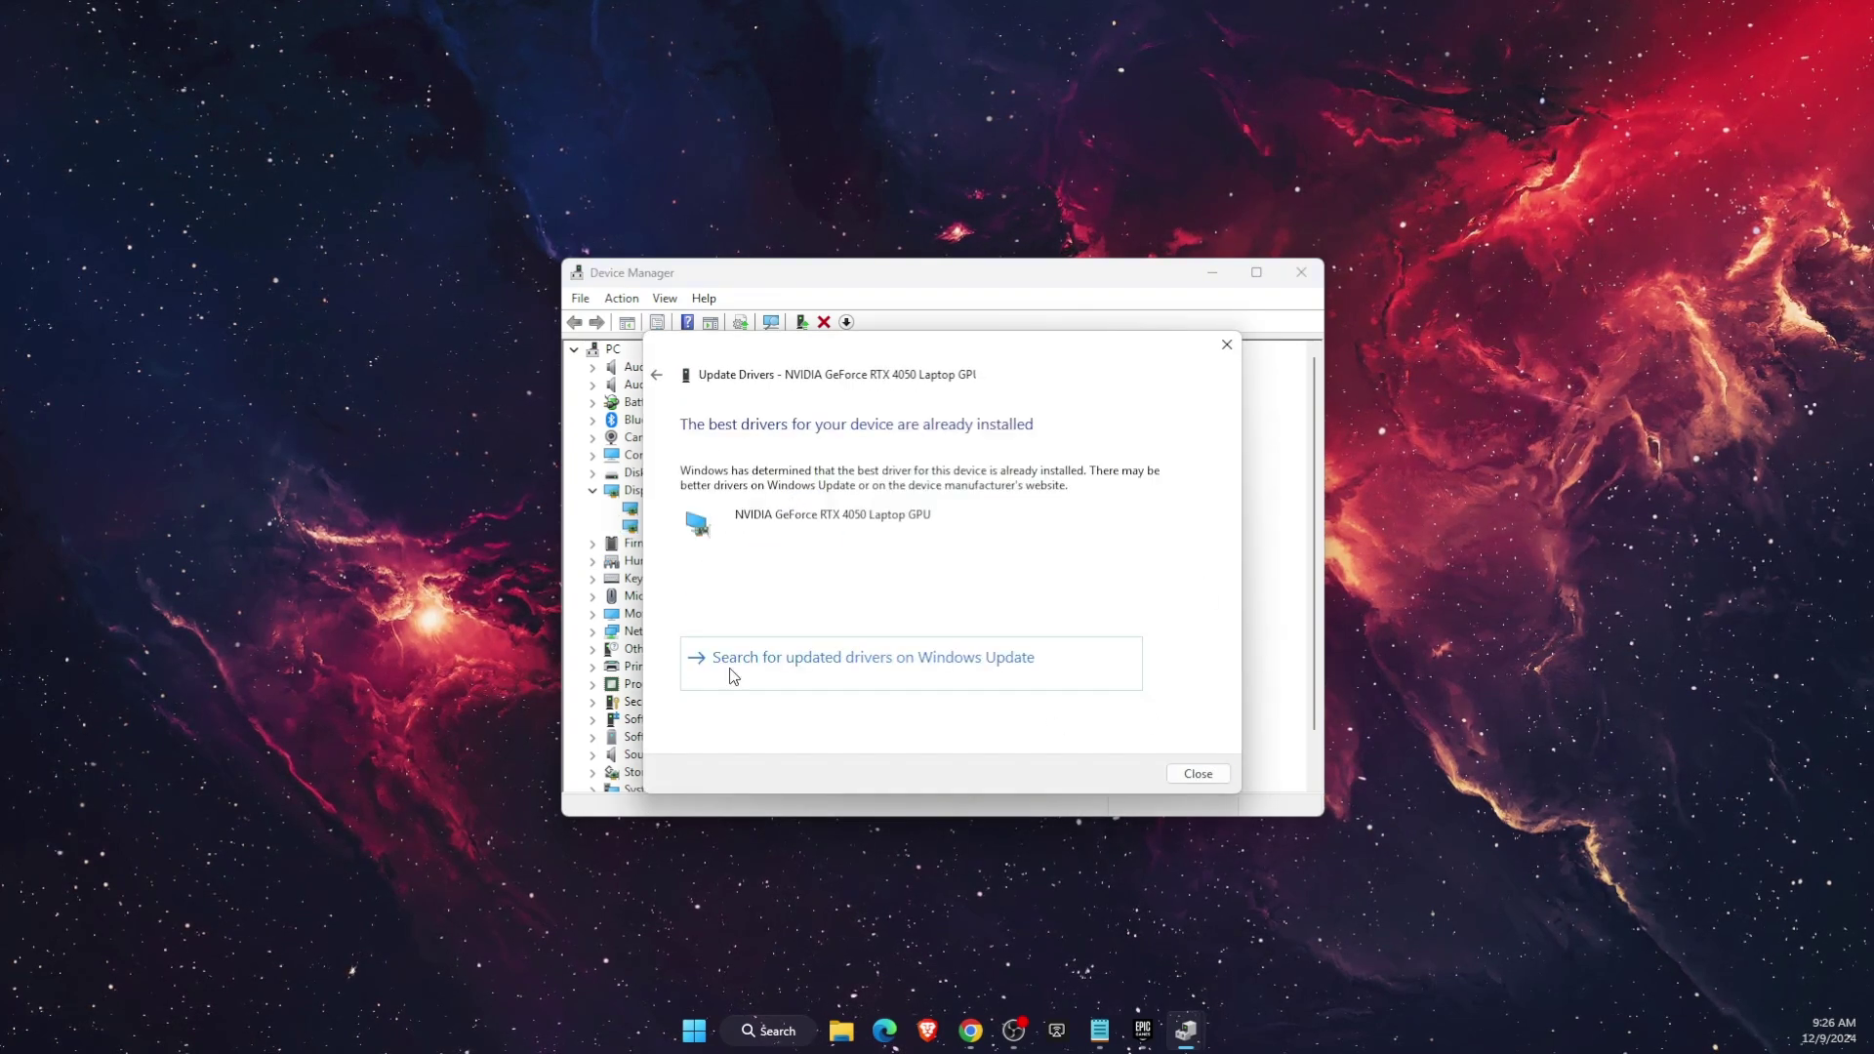
left_click(1198, 774)
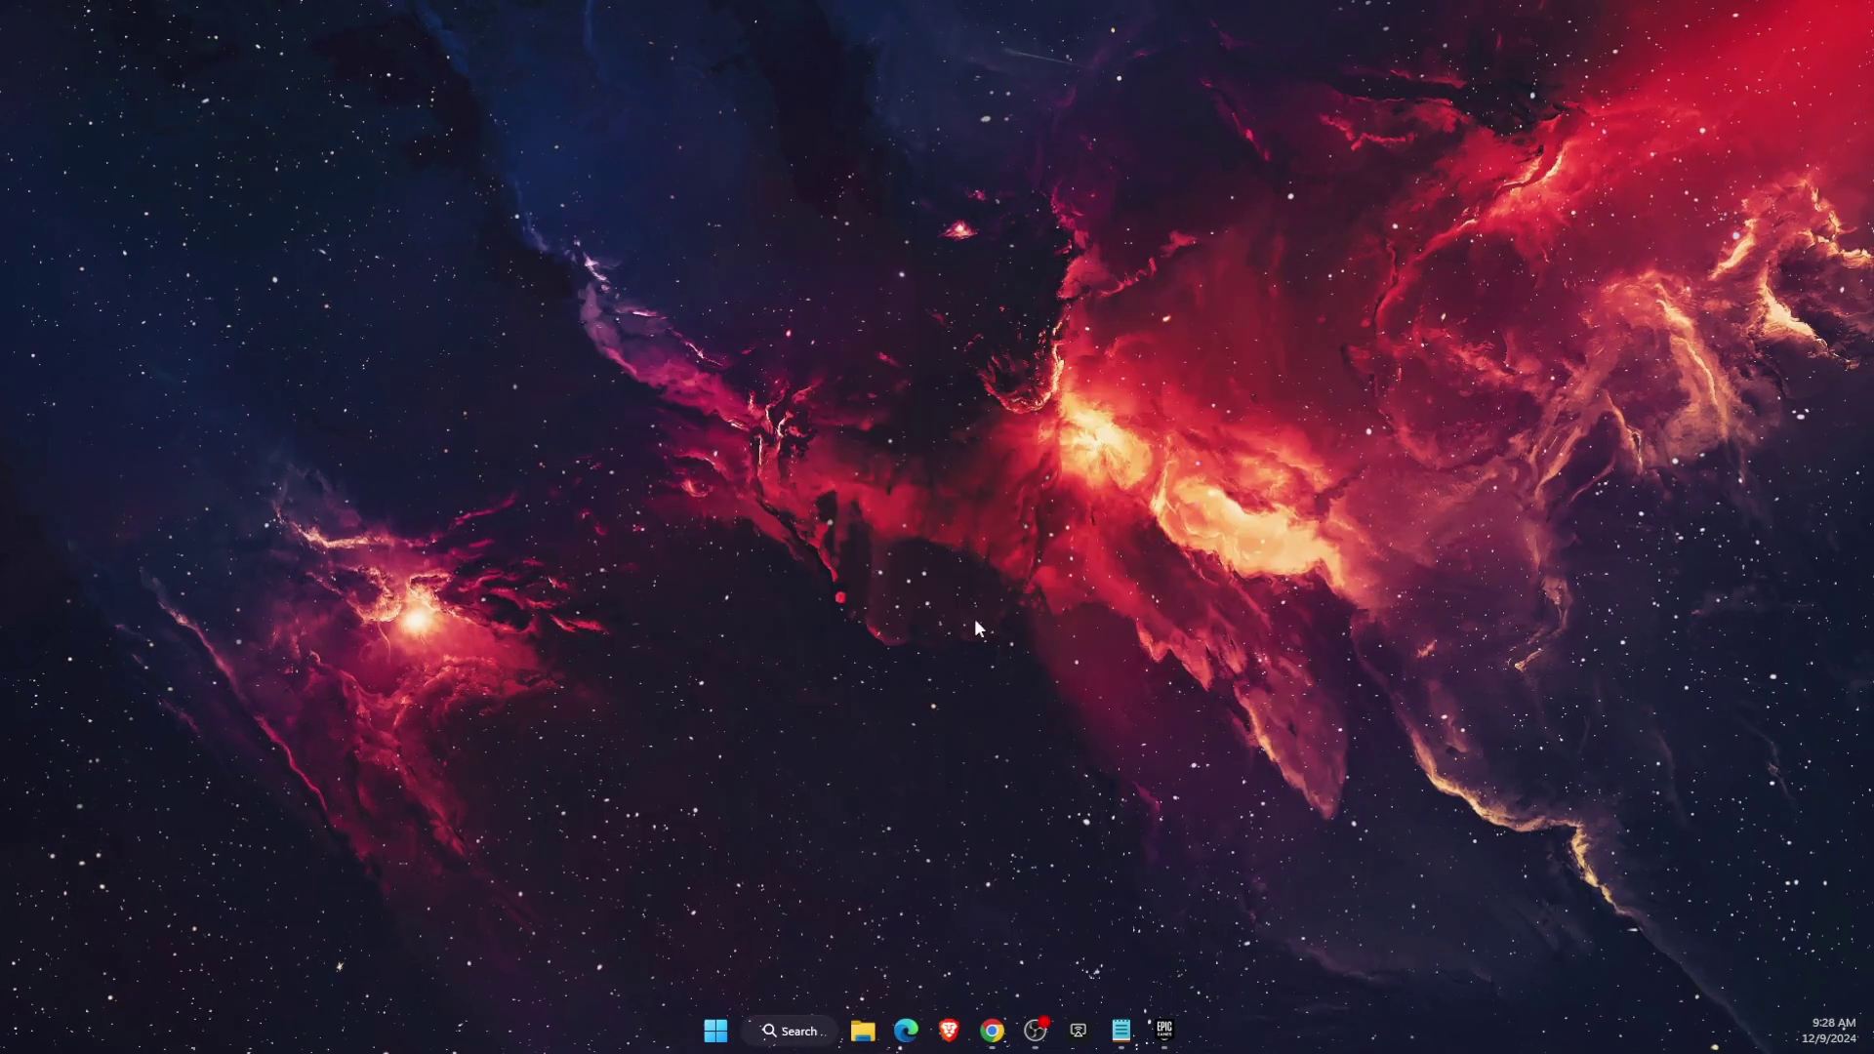
Step: Browse to C:\Program Files\Epic Games\Fortnite\FortniteGame\Binaries\Win64 in File Explorer
left_click(876, 1038)
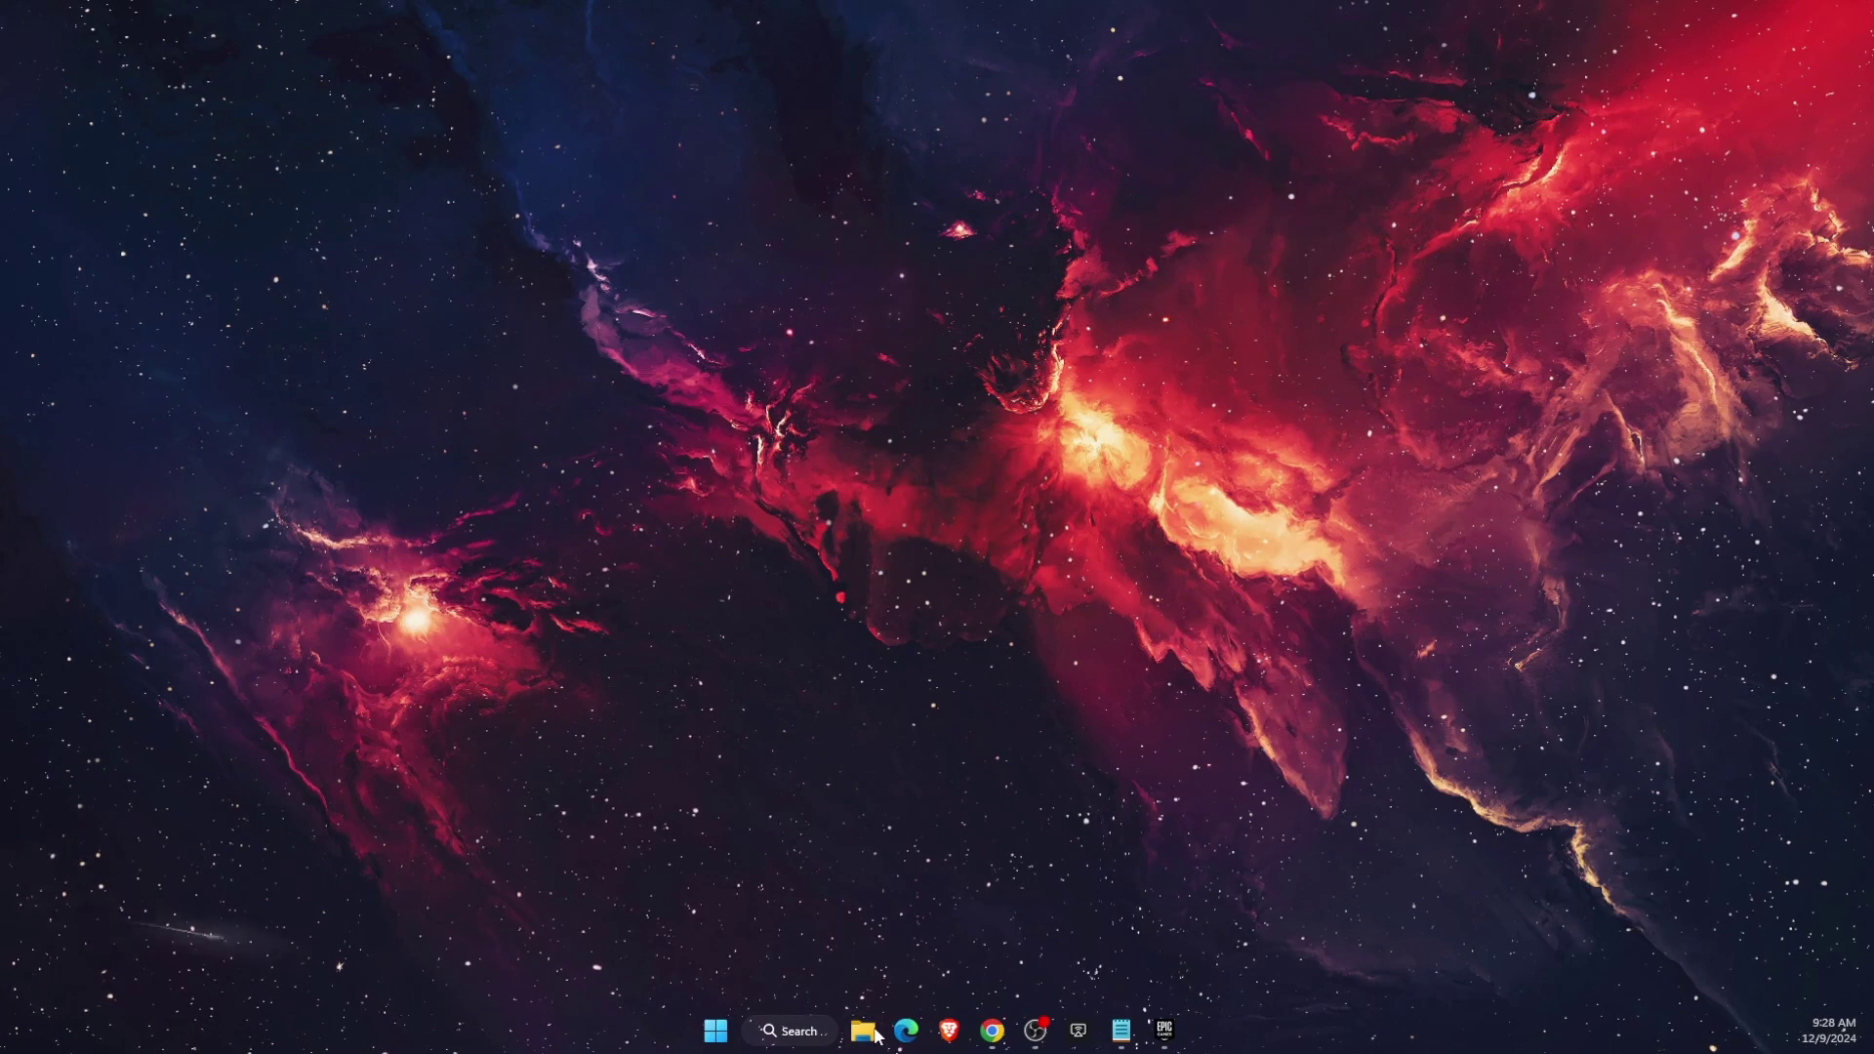
left_click(606, 738)
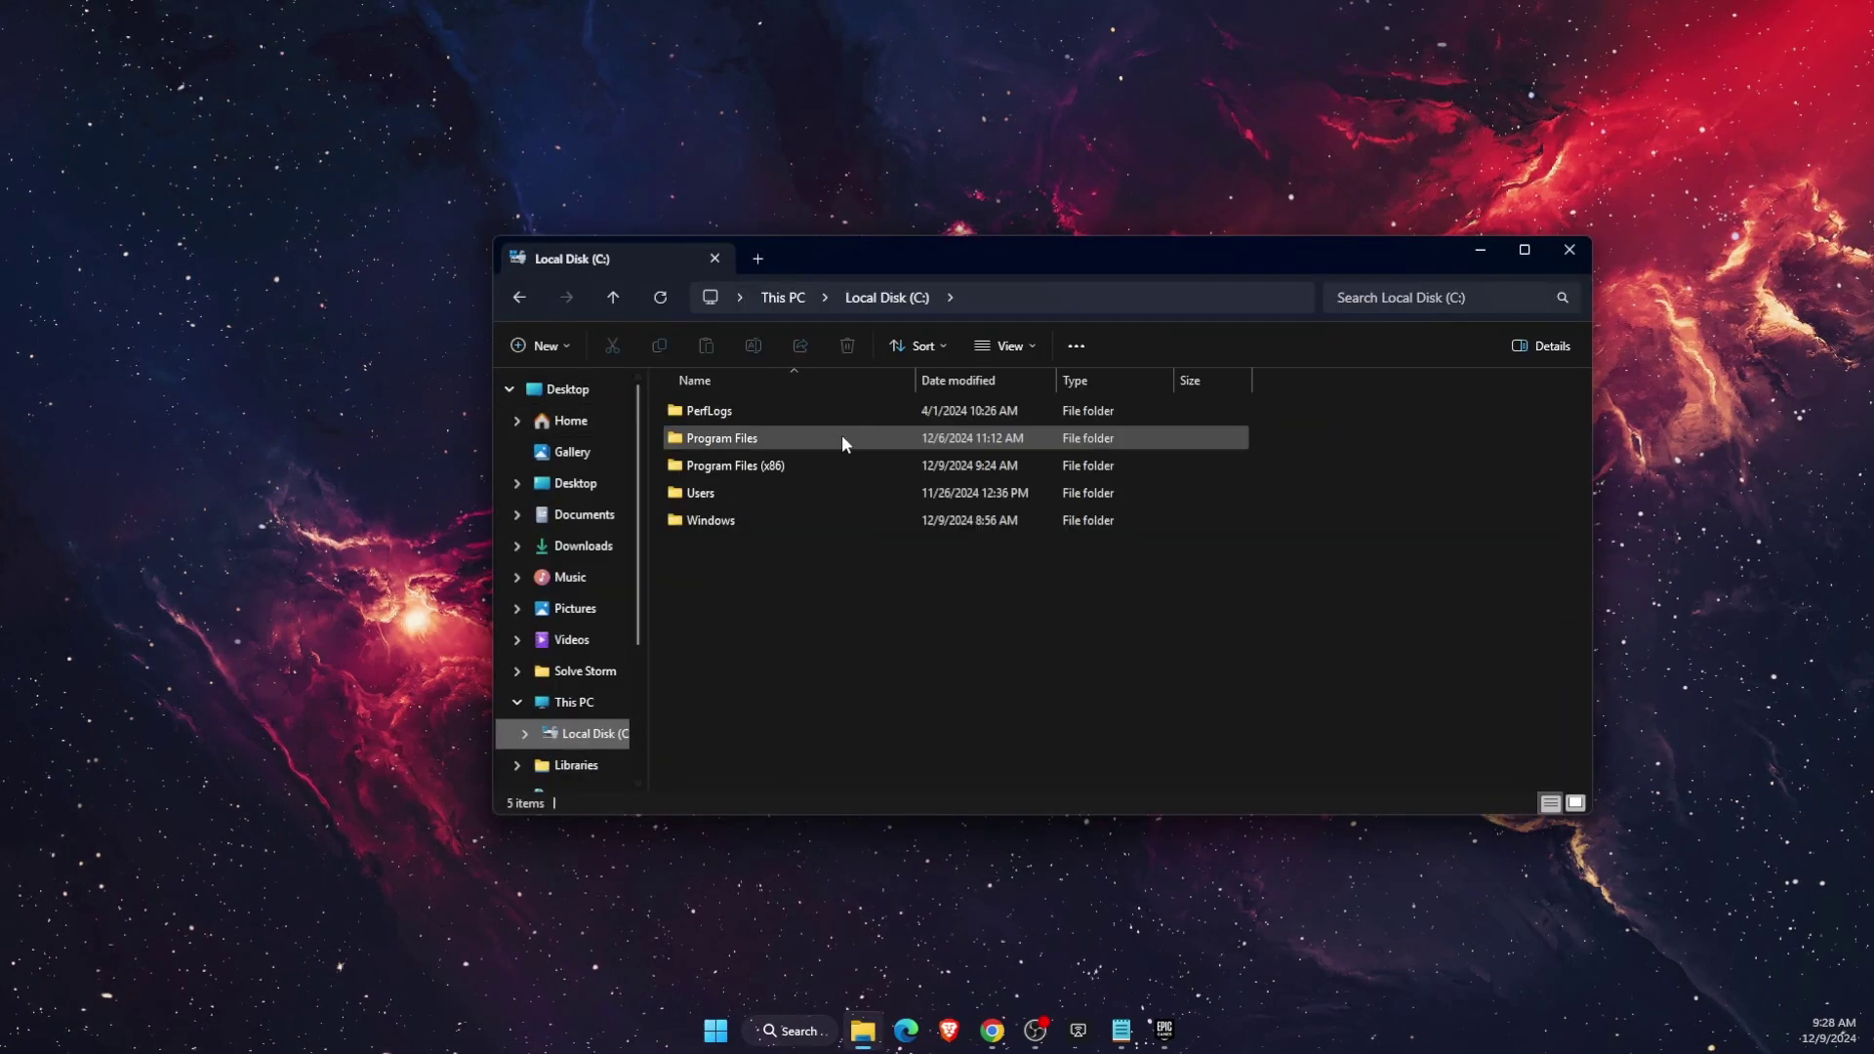
double_click(770, 437)
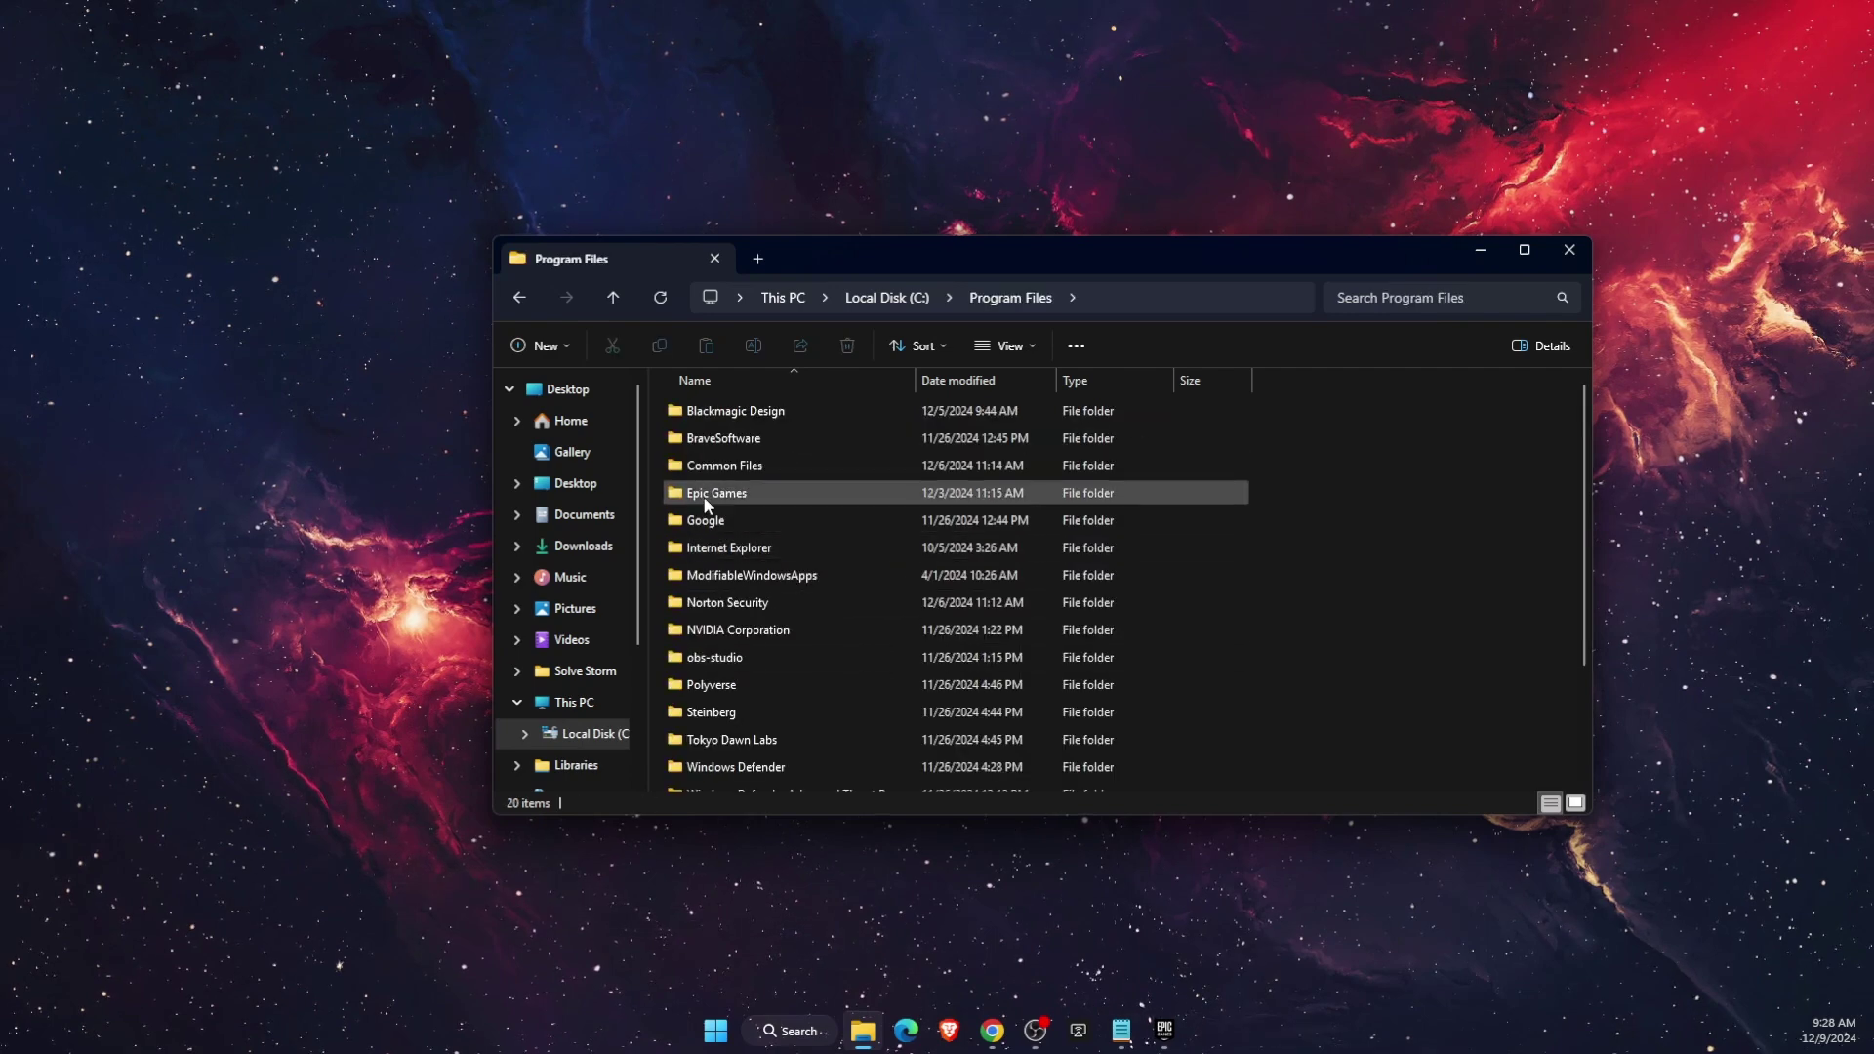
double_click(702, 493)
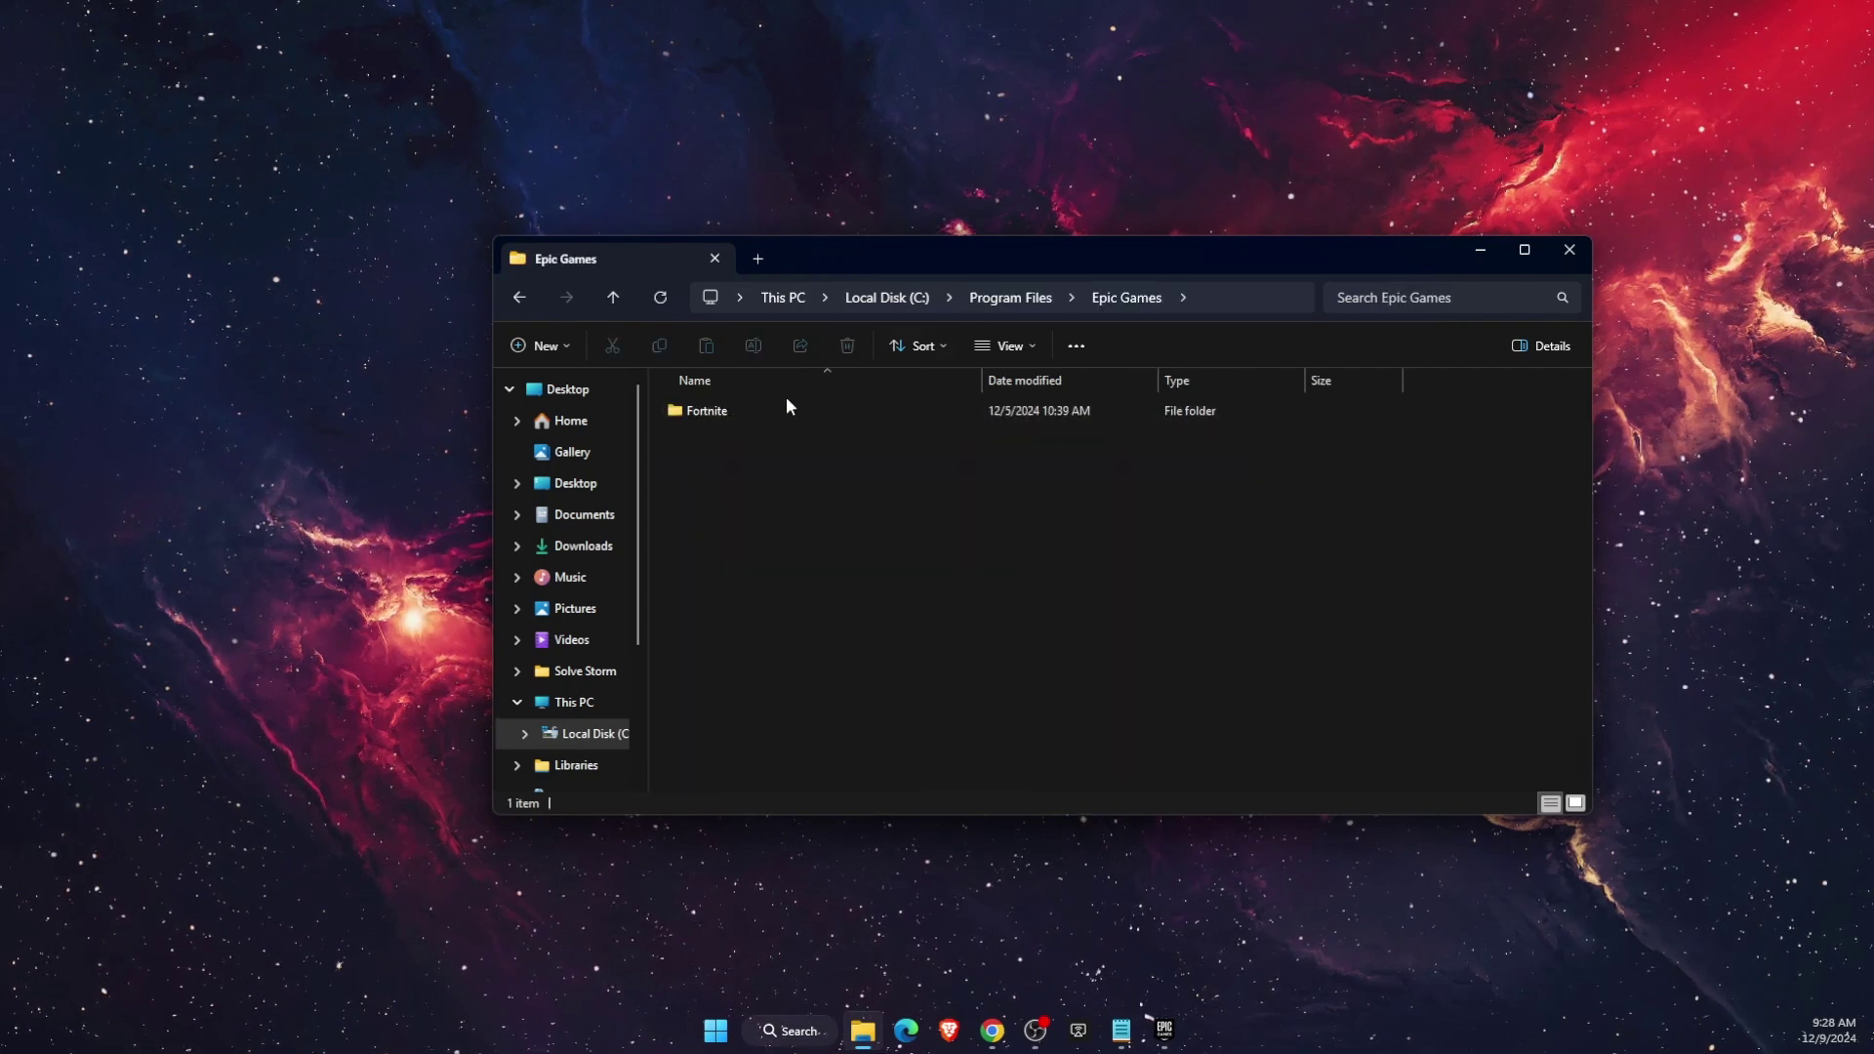
double_click(768, 418)
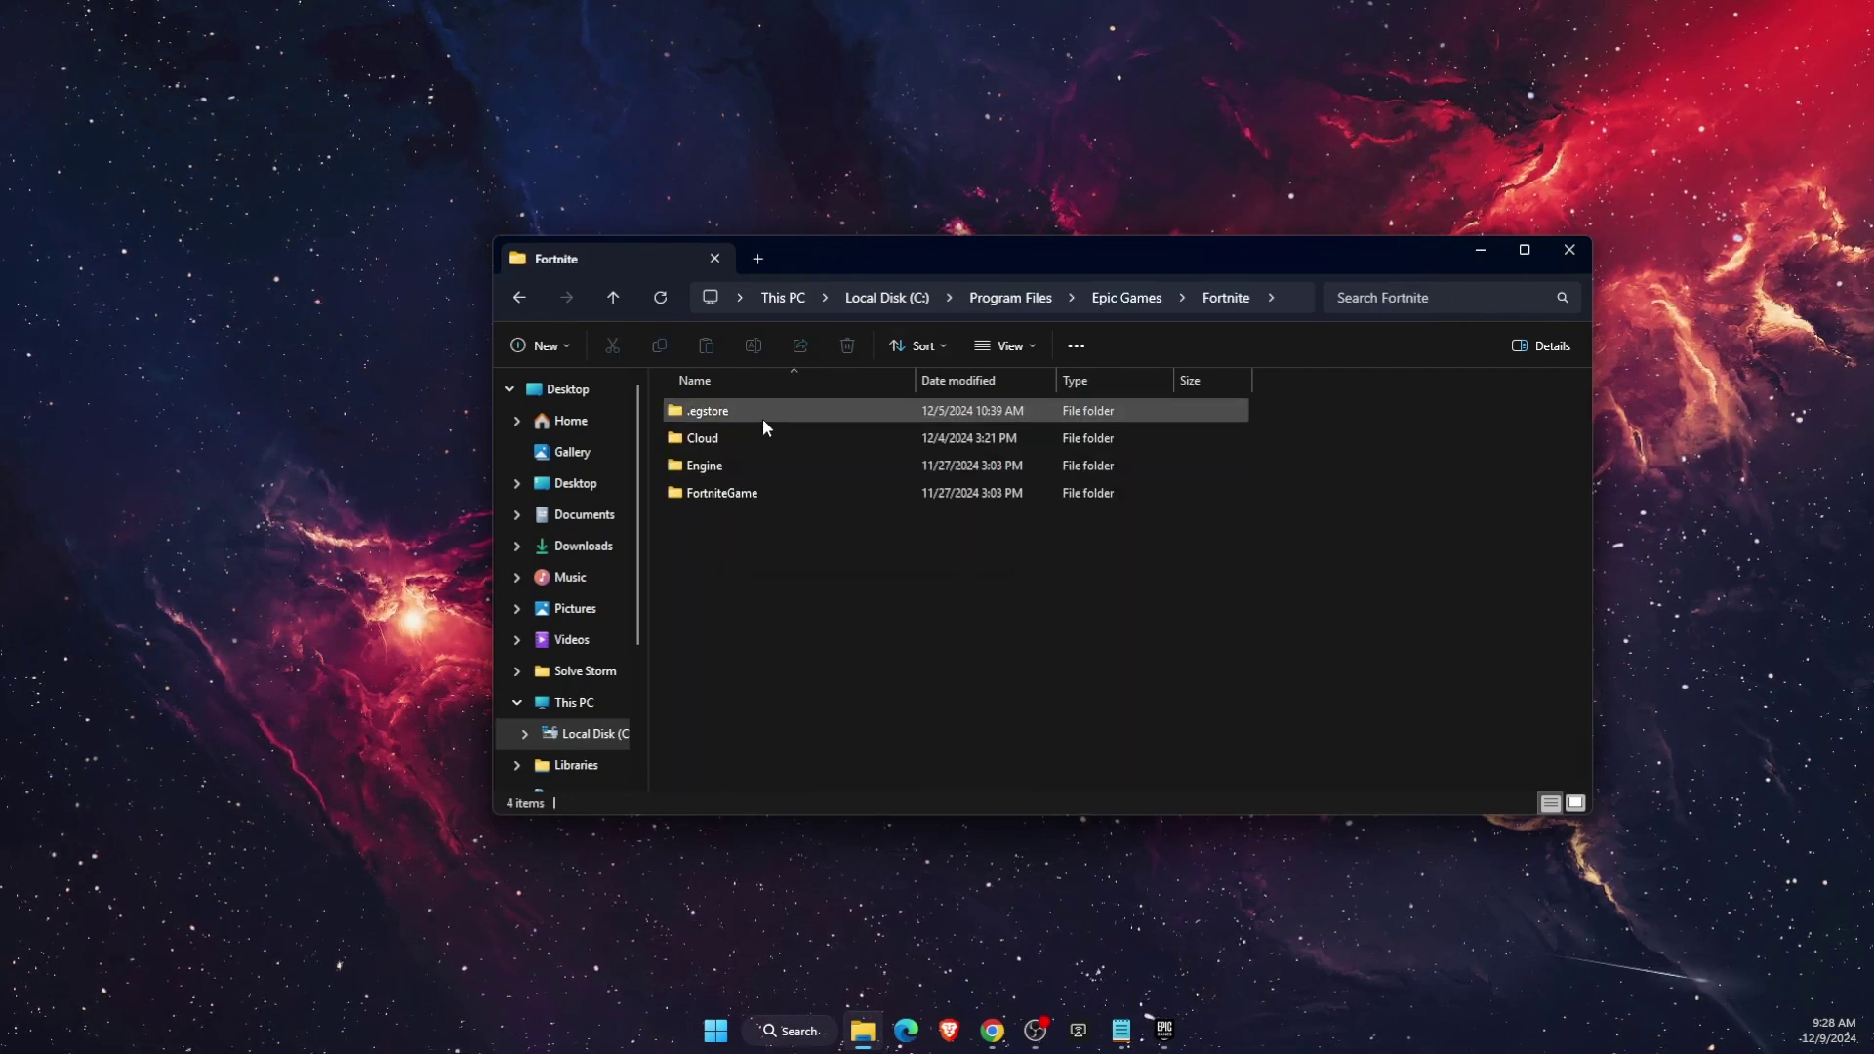
double_click(773, 492)
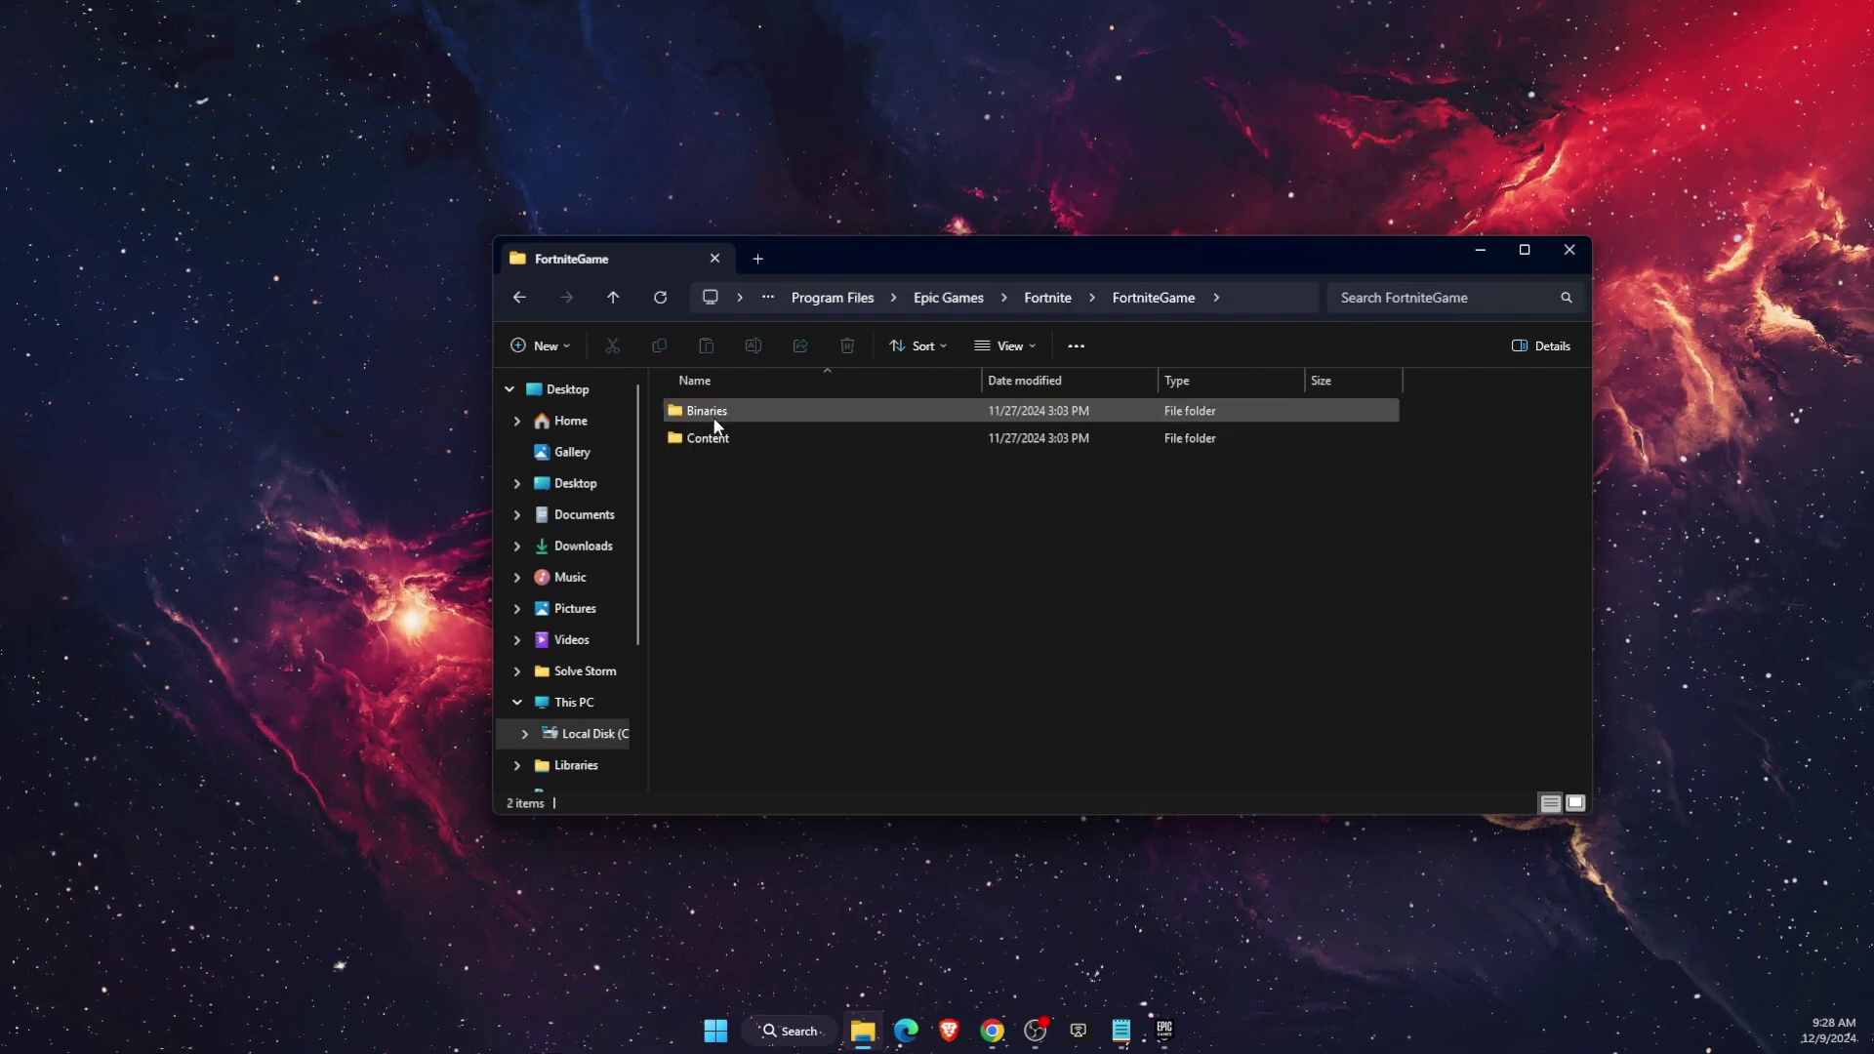
double_click(713, 418)
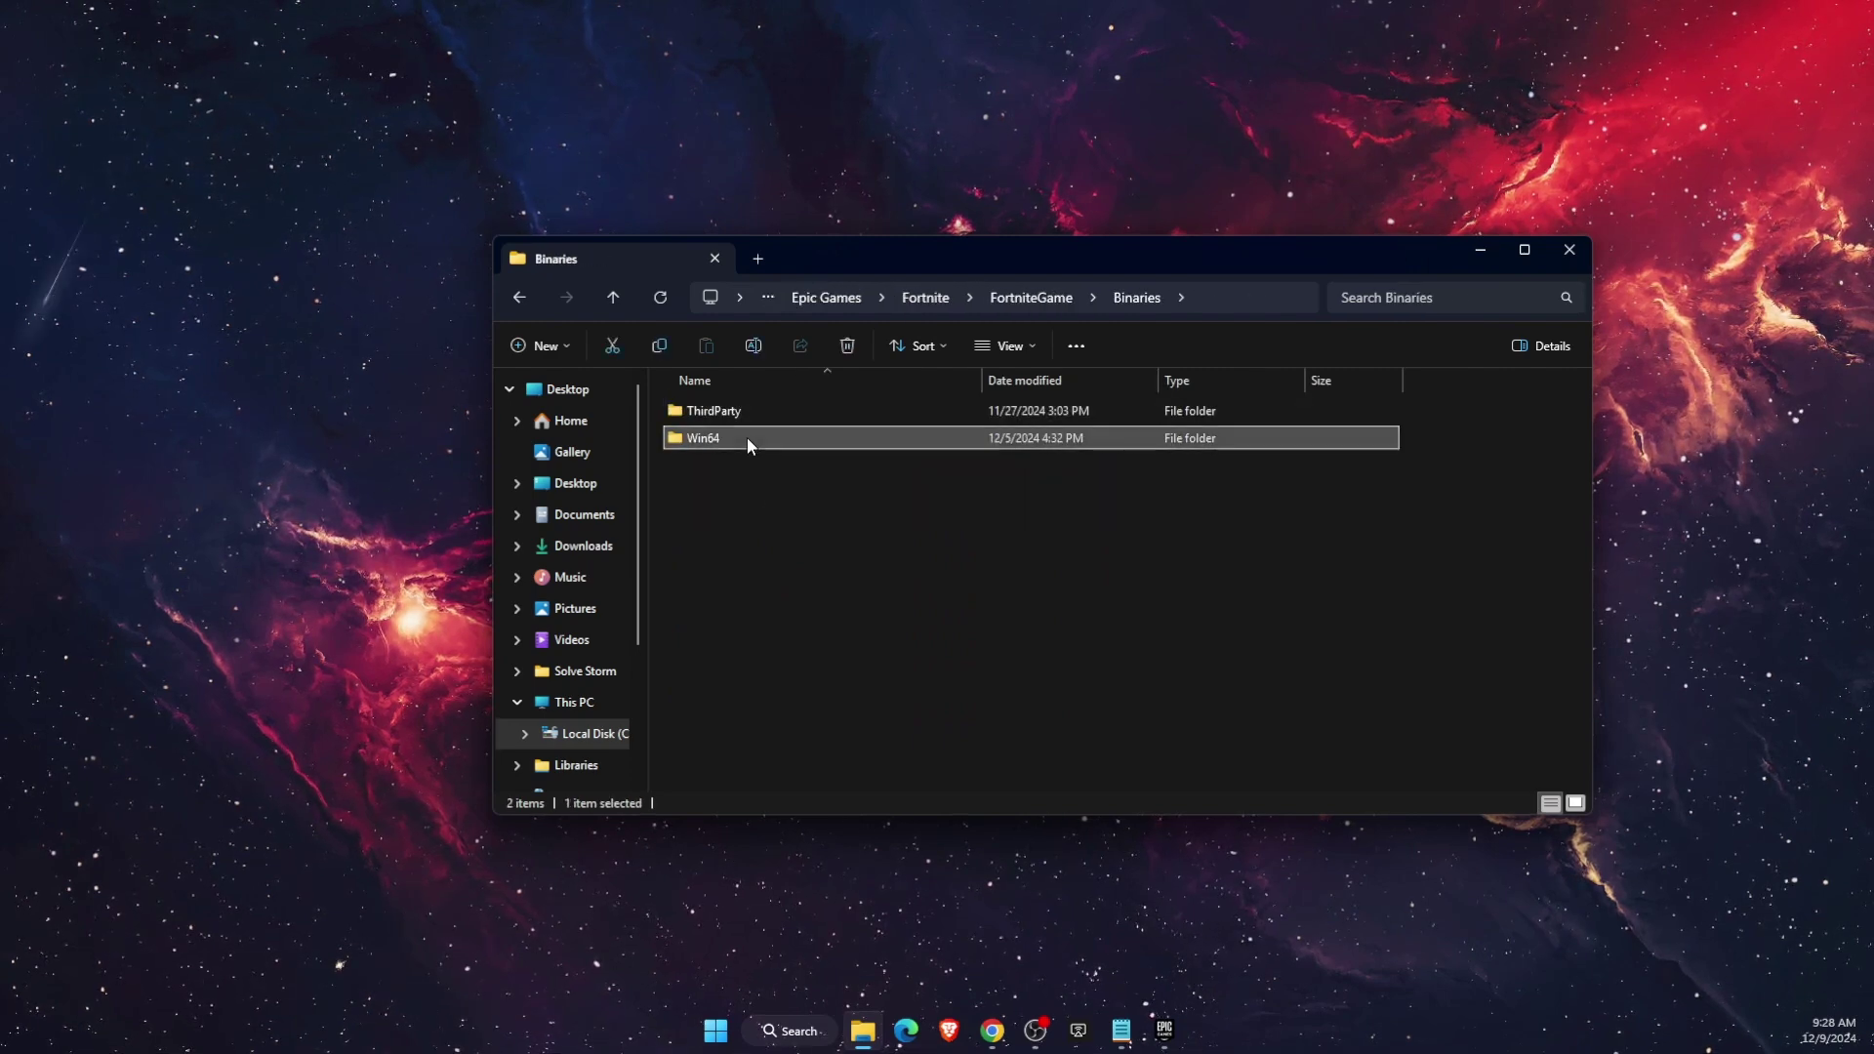
double_click(746, 438)
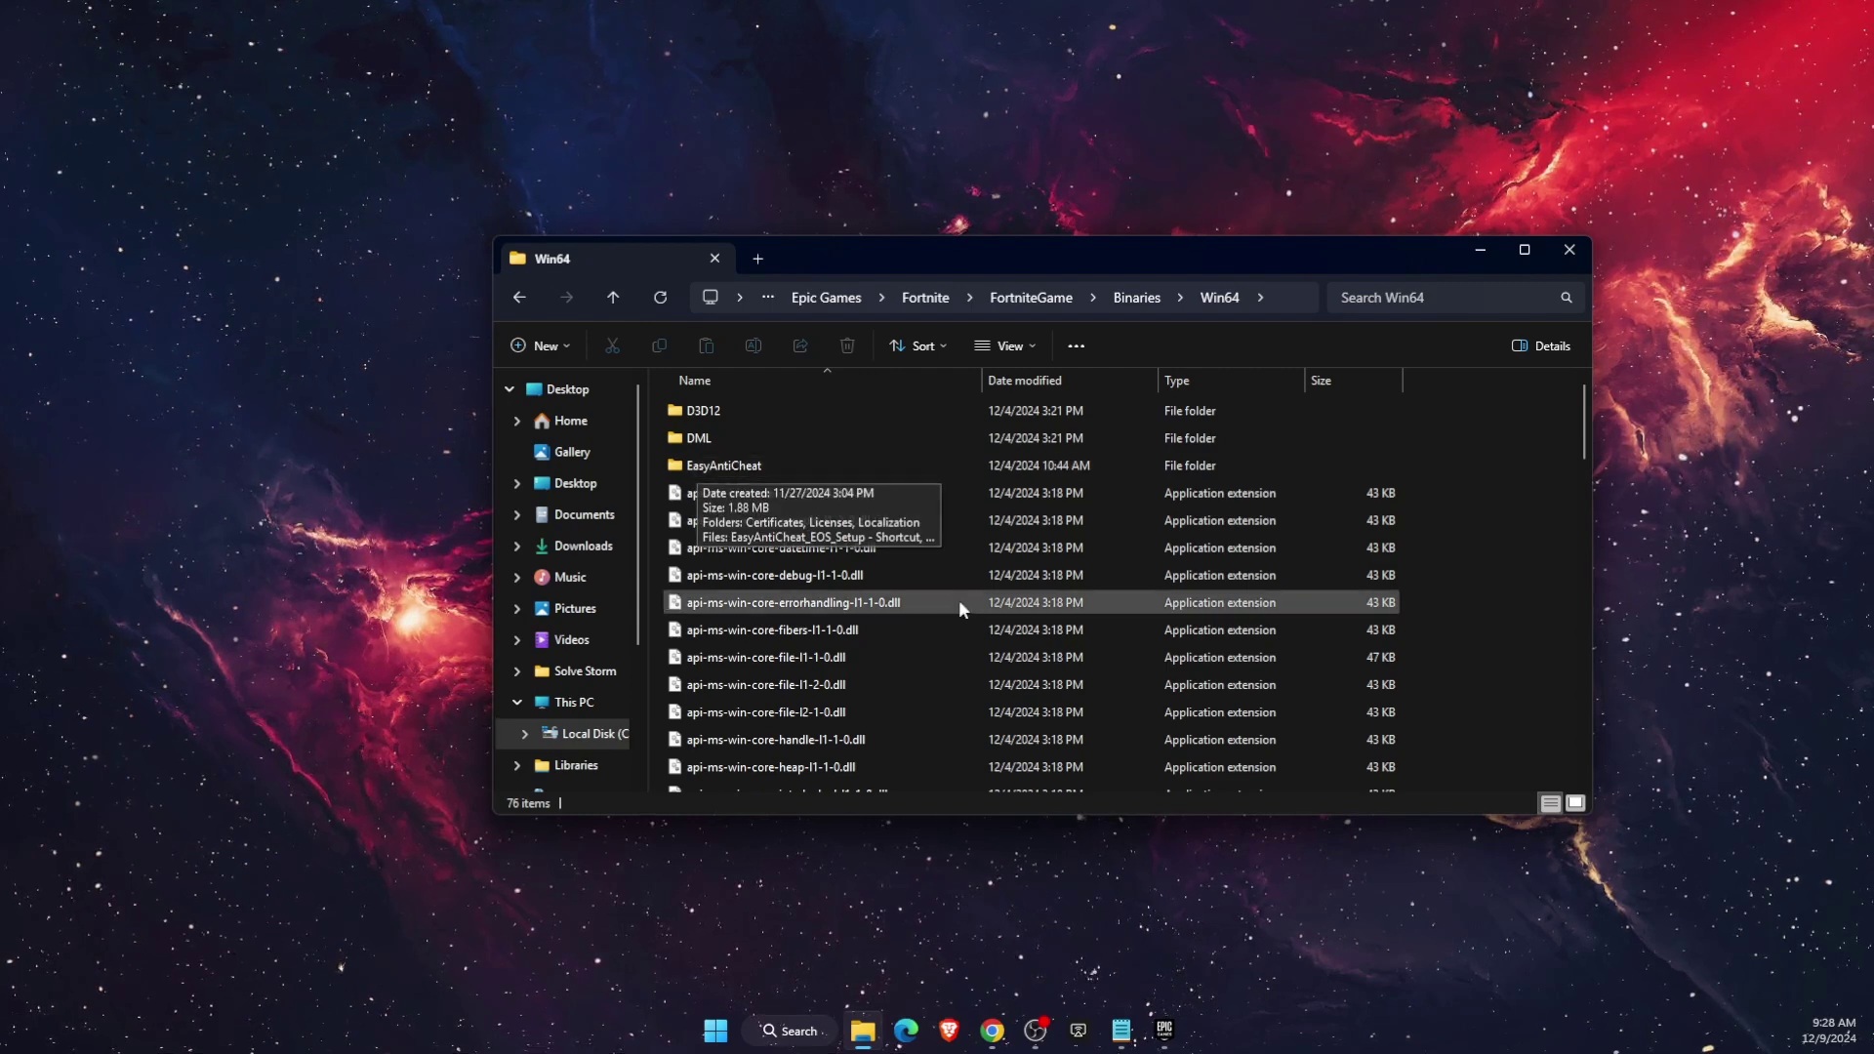
Step: Locate and select the FortniteClient-Win64-Shipping application in the Win64 folder
scroll(916, 577, "down", 5)
scroll(908, 580, "down", 5)
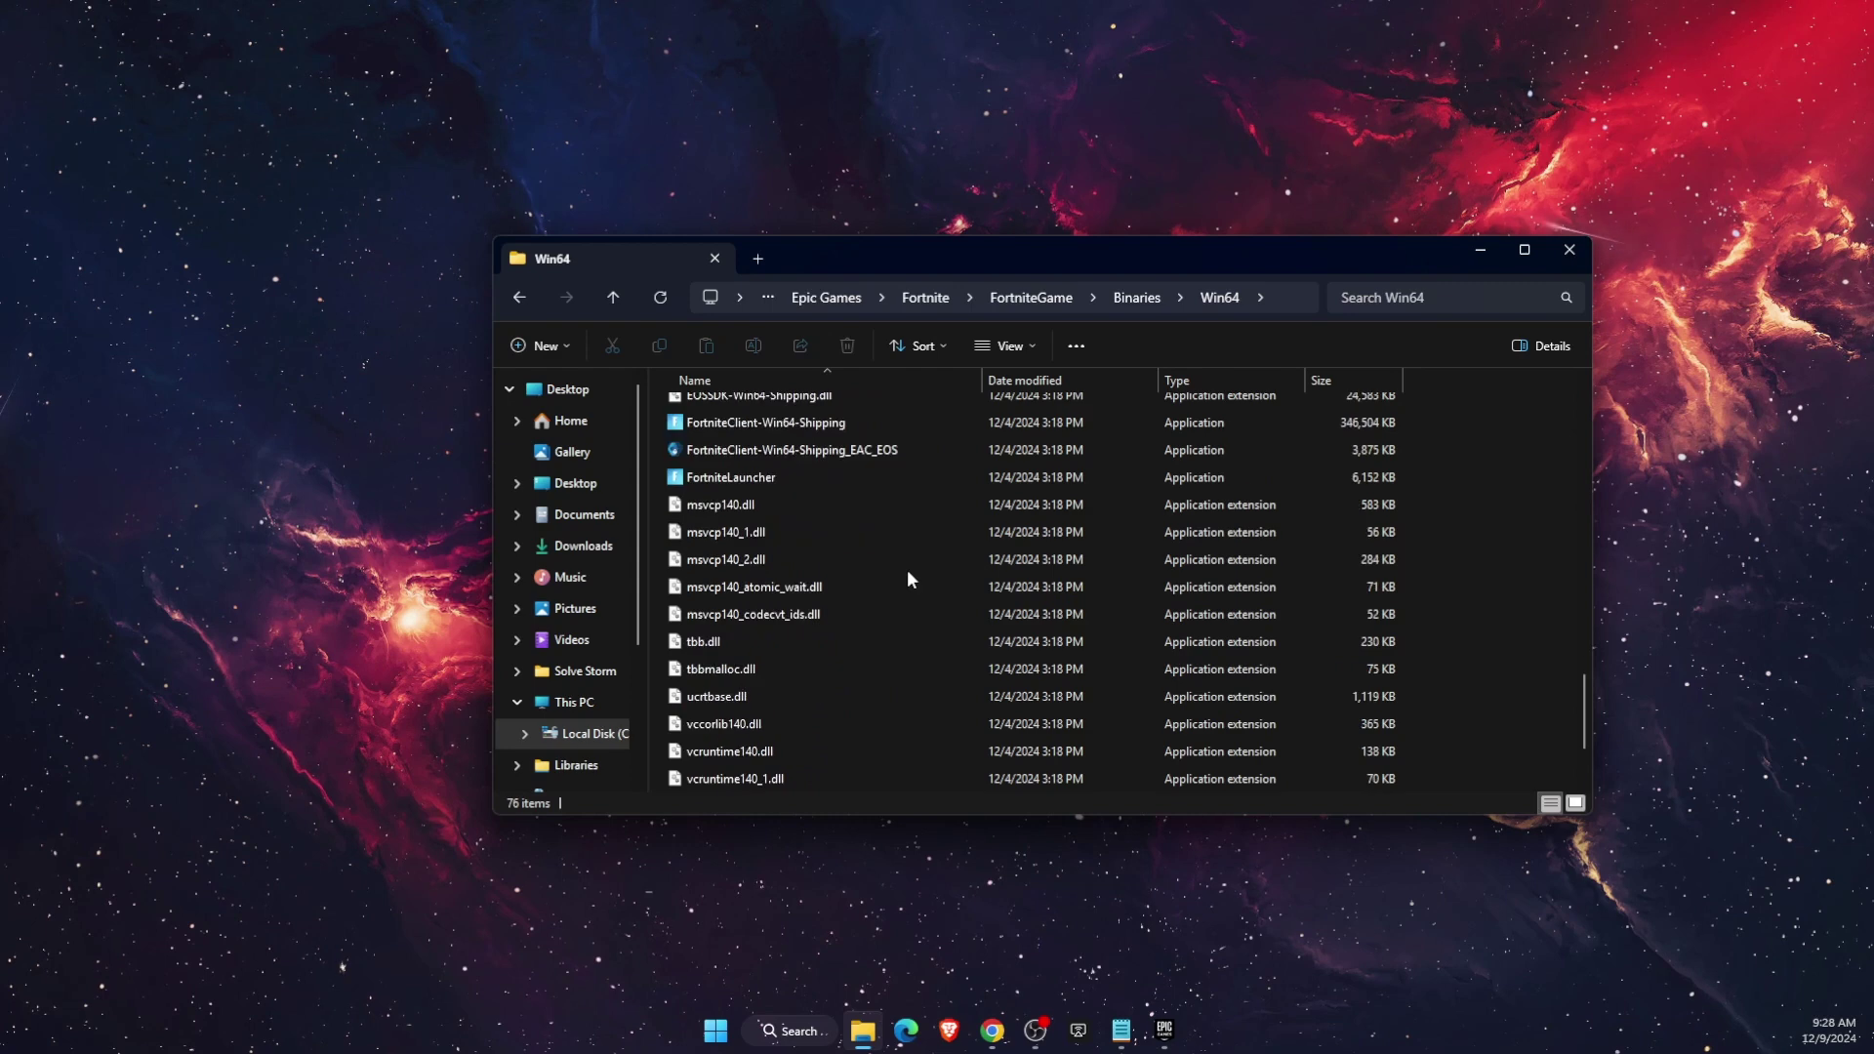
scroll(907, 580, "up", 1)
left_click(786, 489)
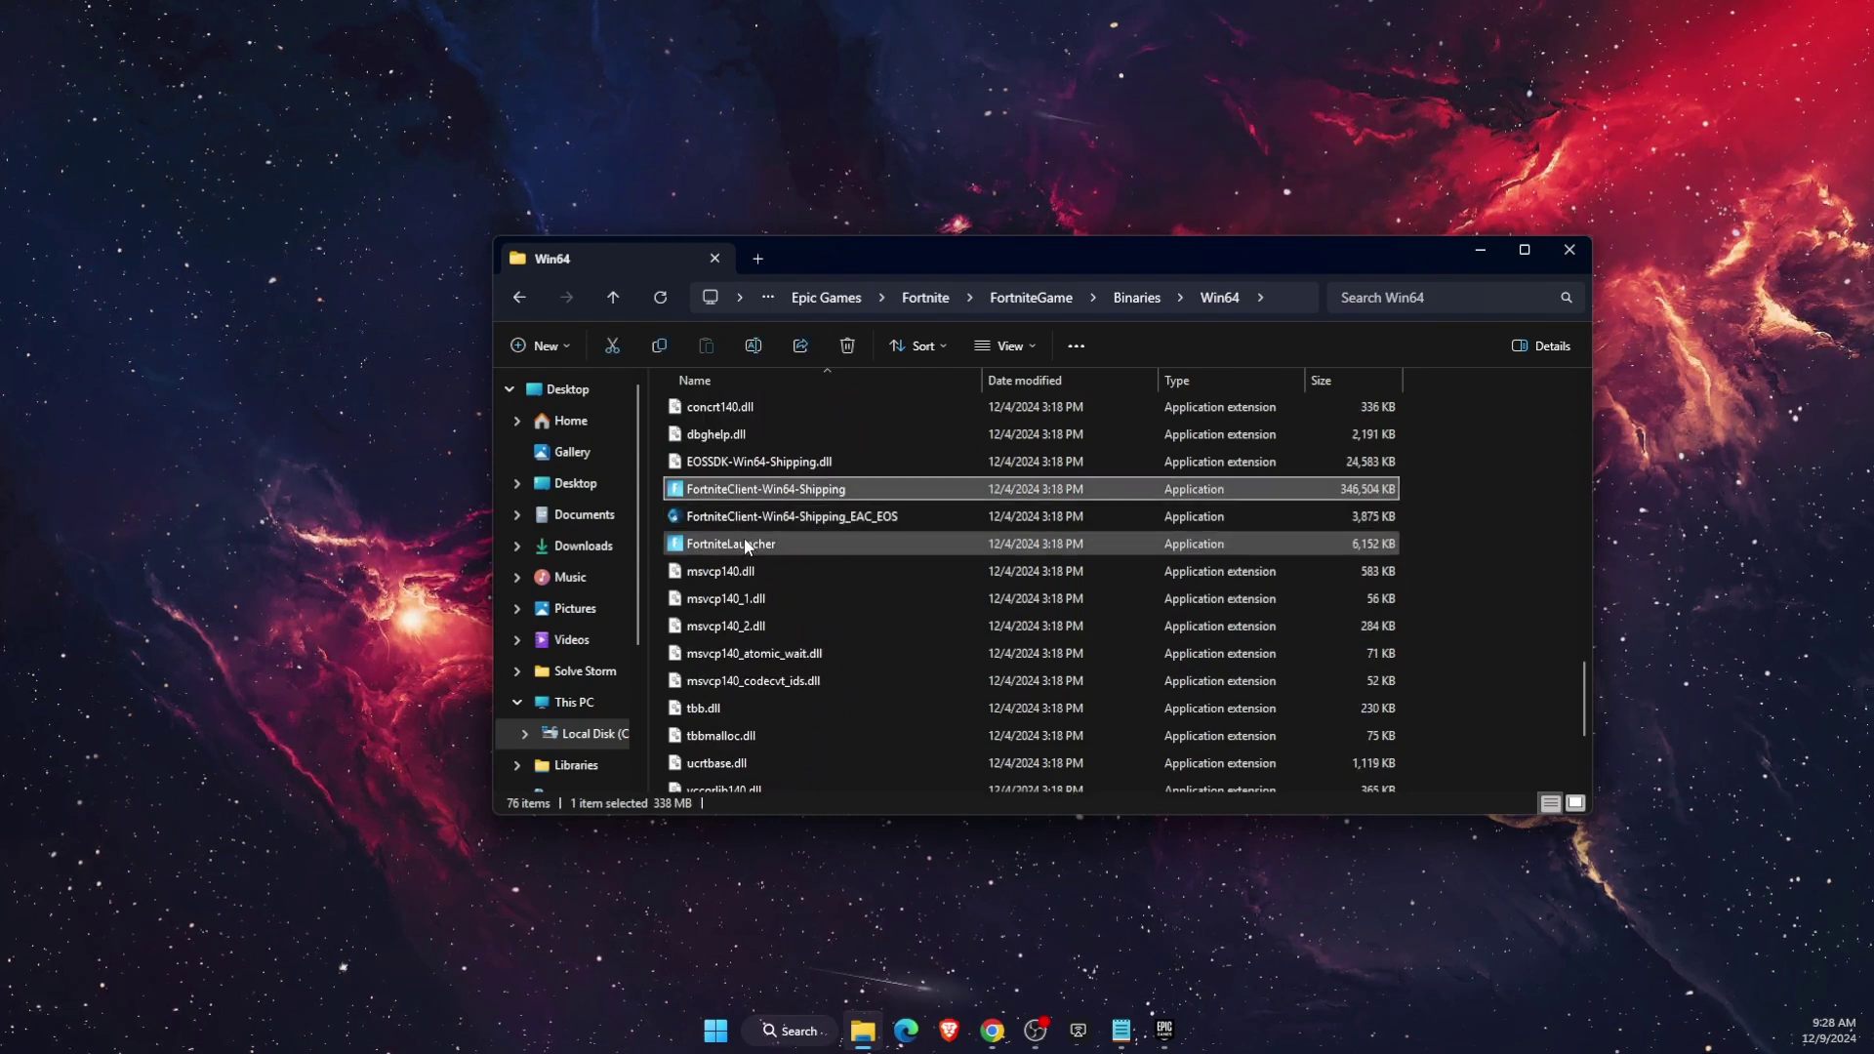
Step: Set FortniteClient-Win64-Shipping to Windows 8 compatibility mode in its Properties, then close Explorer
right_click(761, 487)
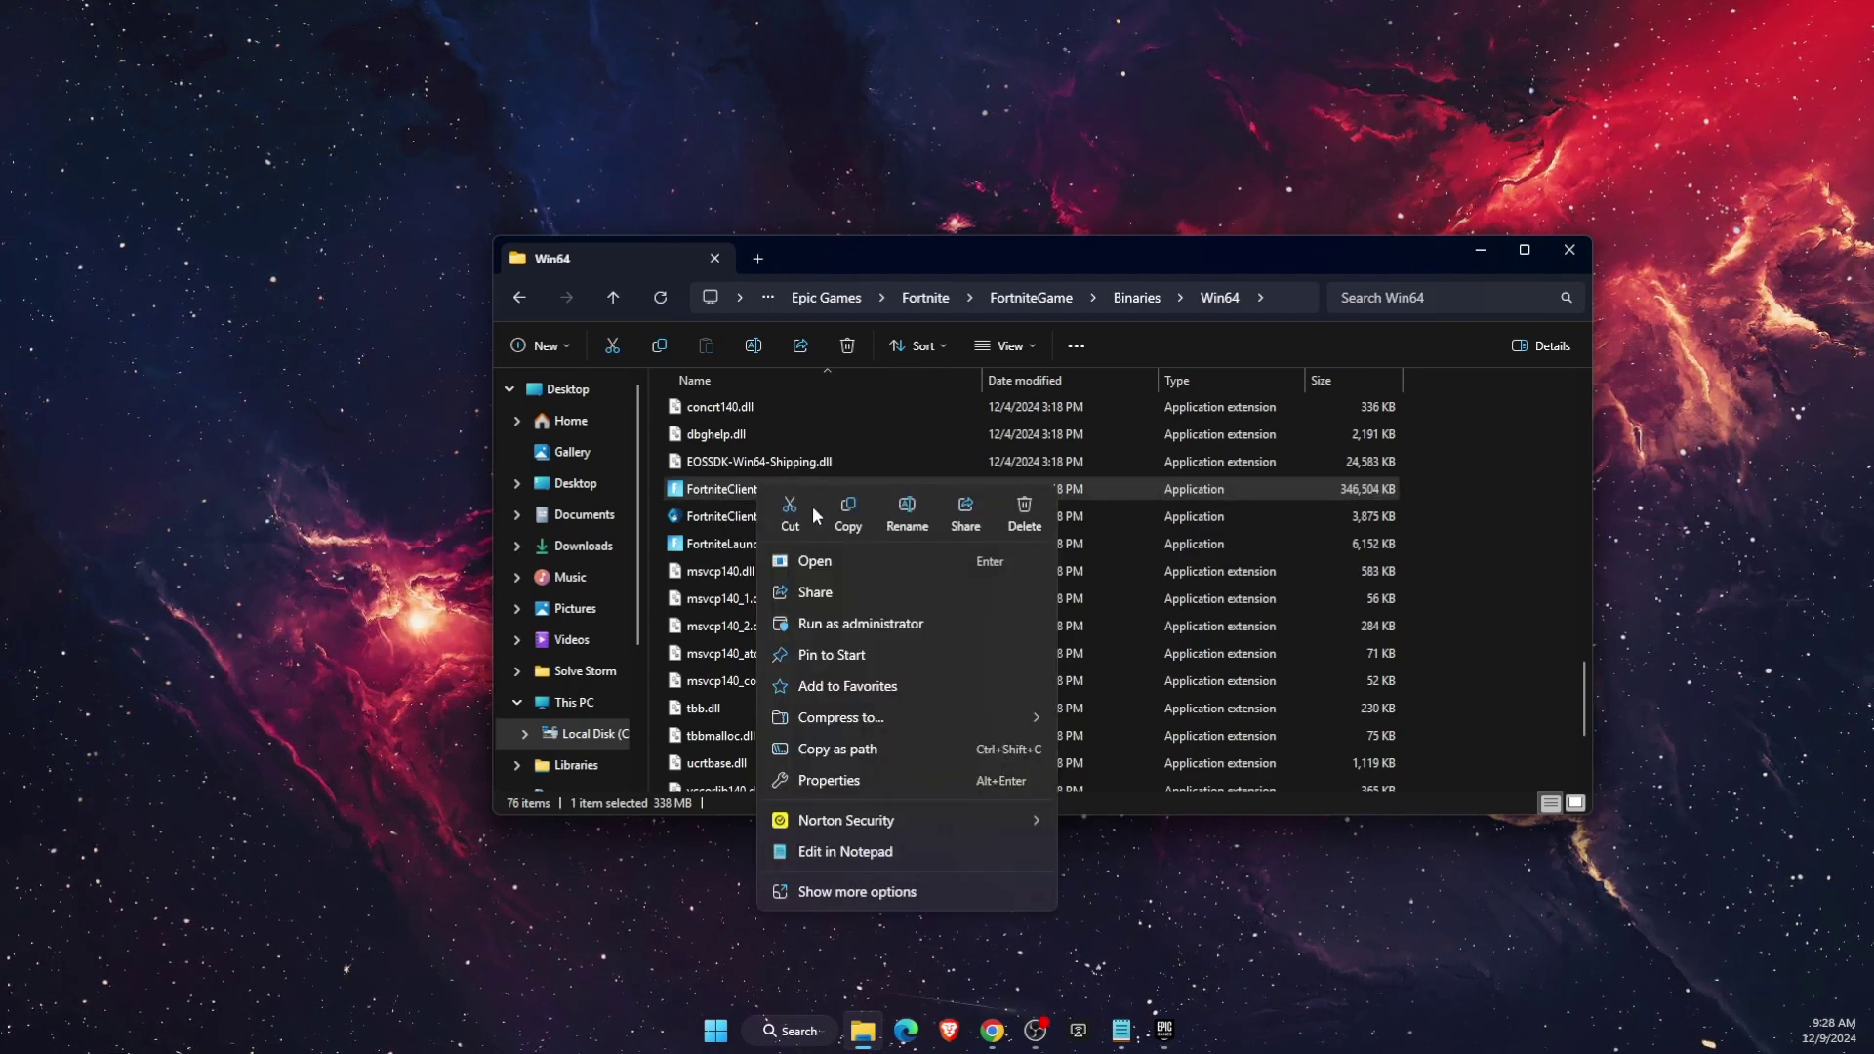
left_click(861, 771)
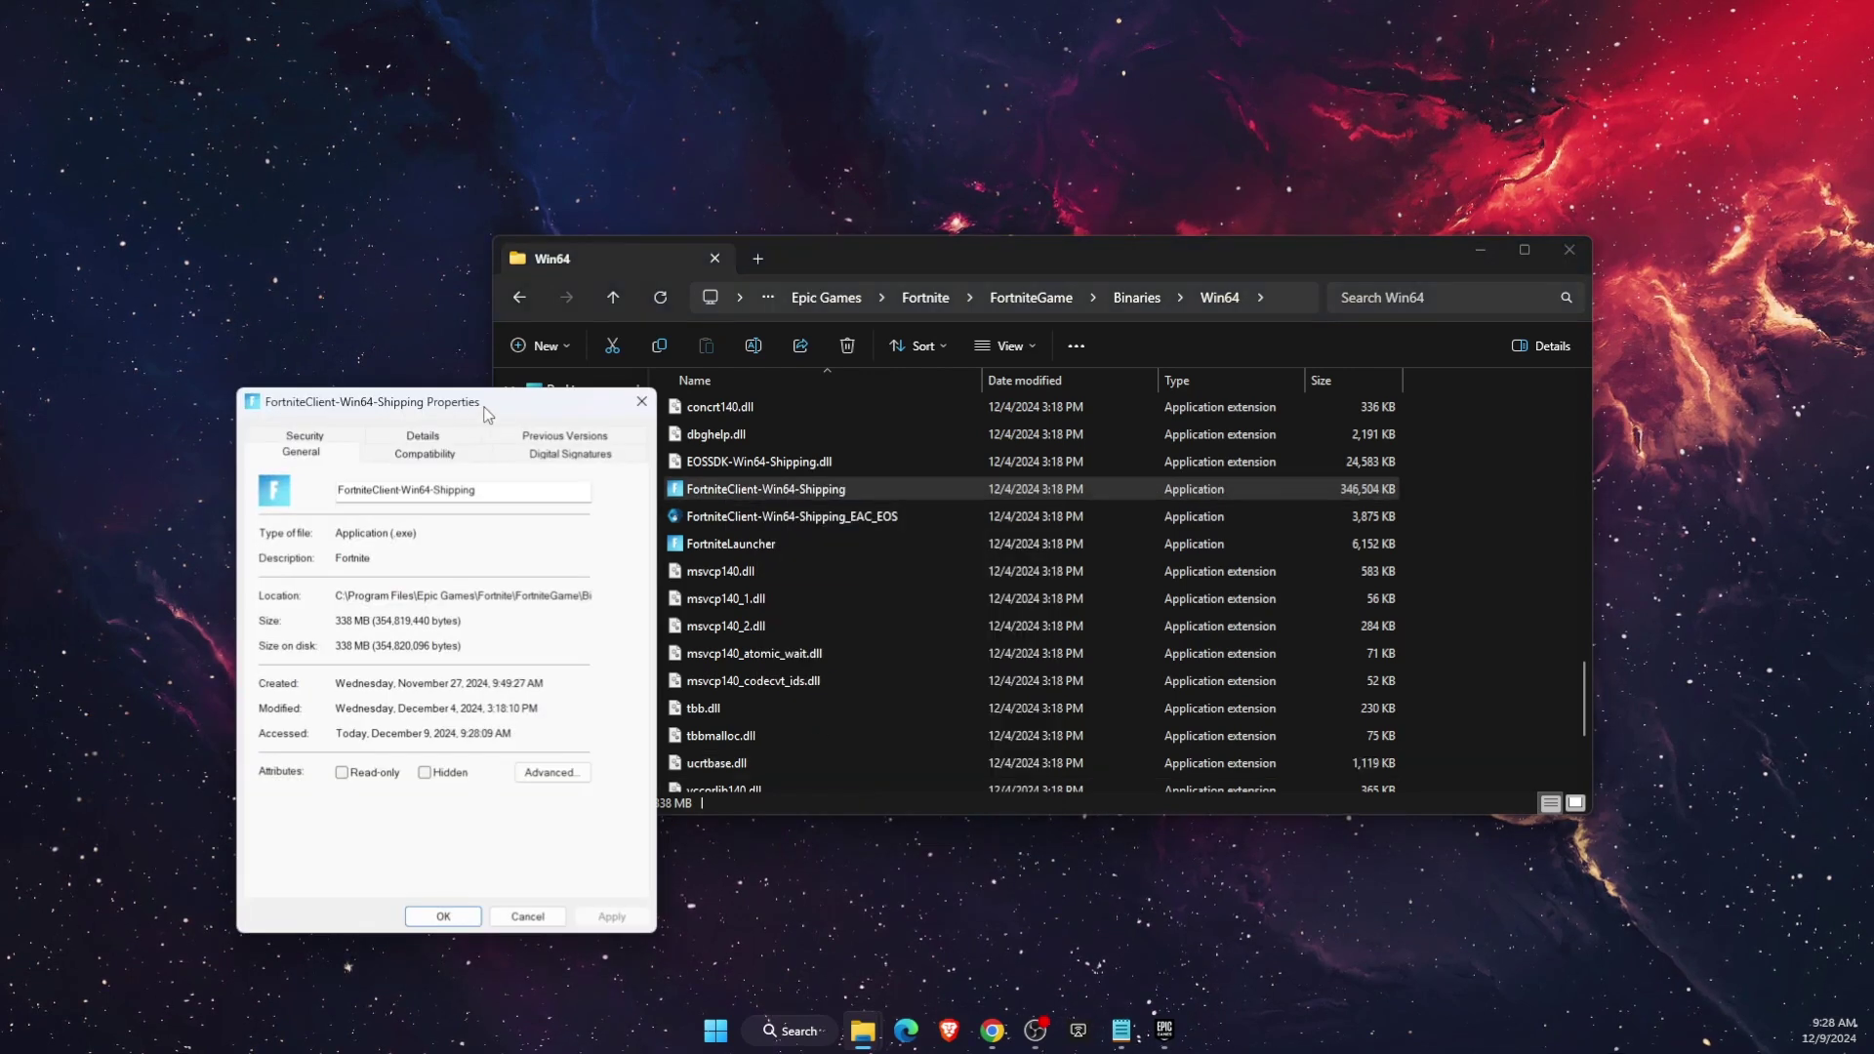
left_click_drag(487, 414, 1043, 349)
left_click(981, 388)
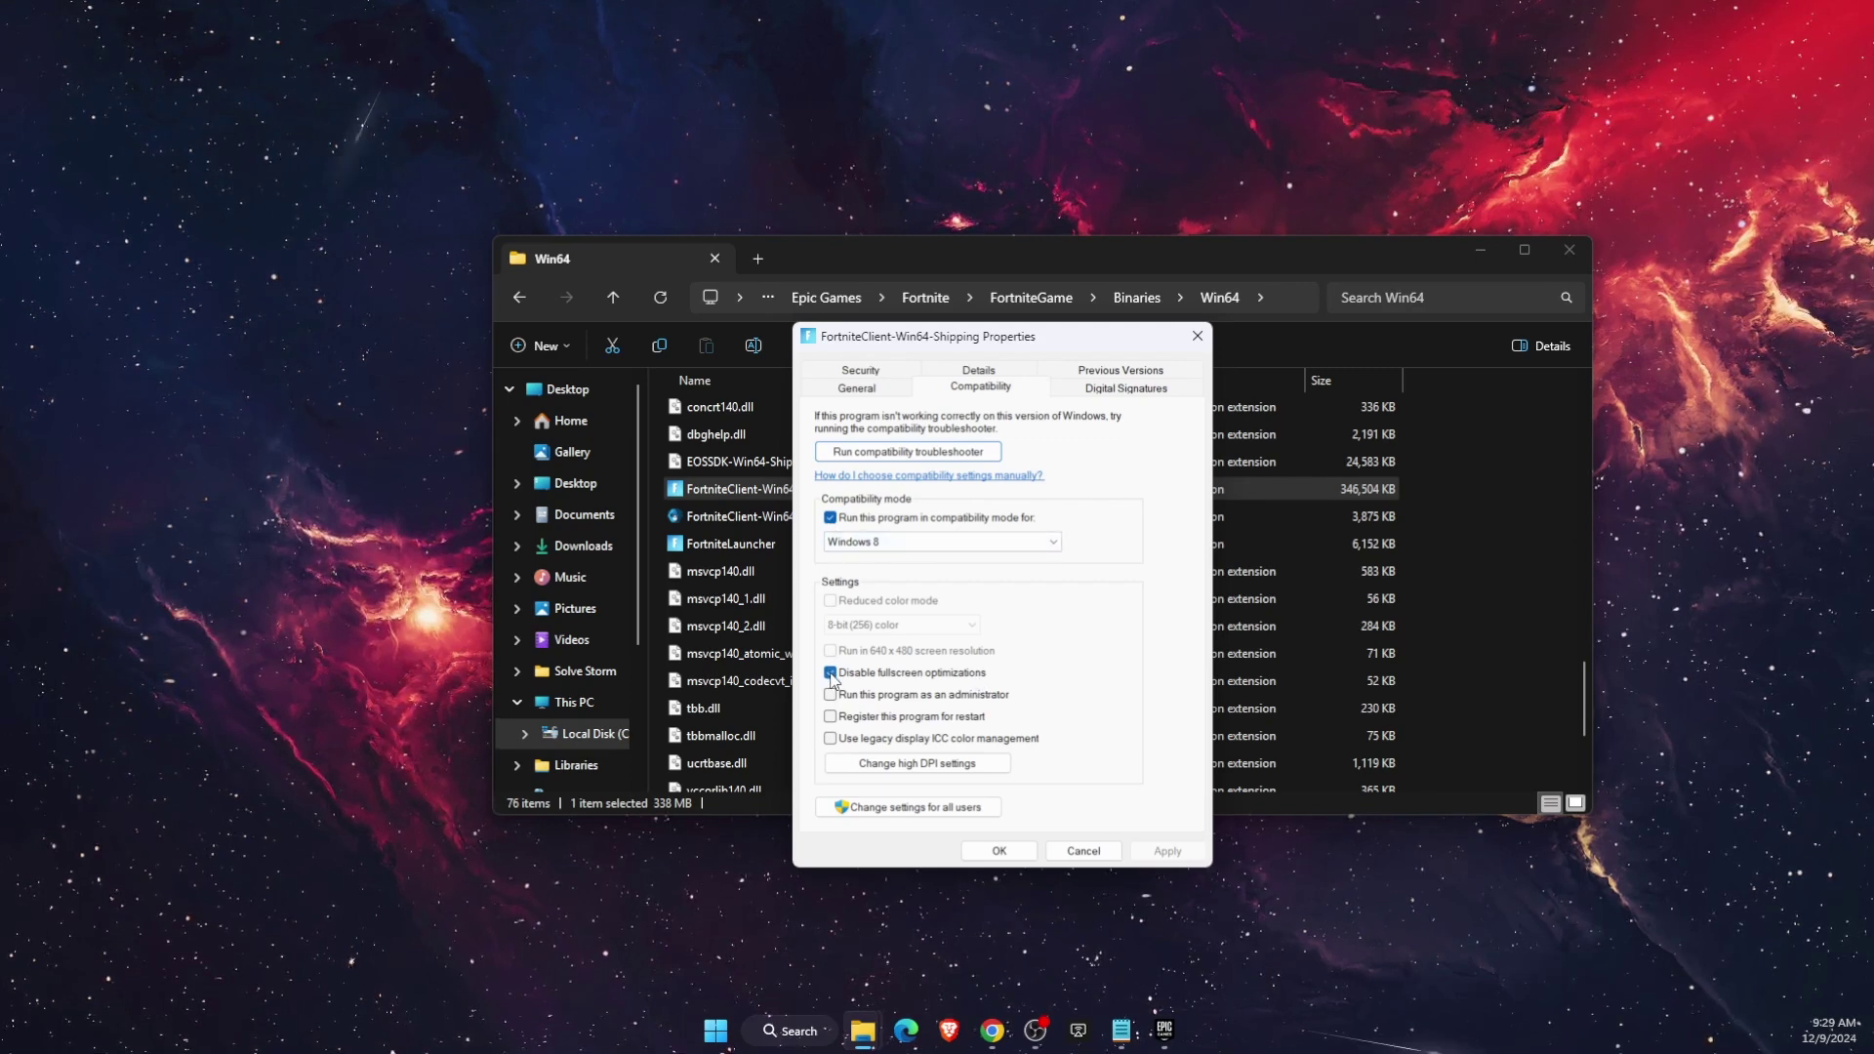
left_click(993, 852)
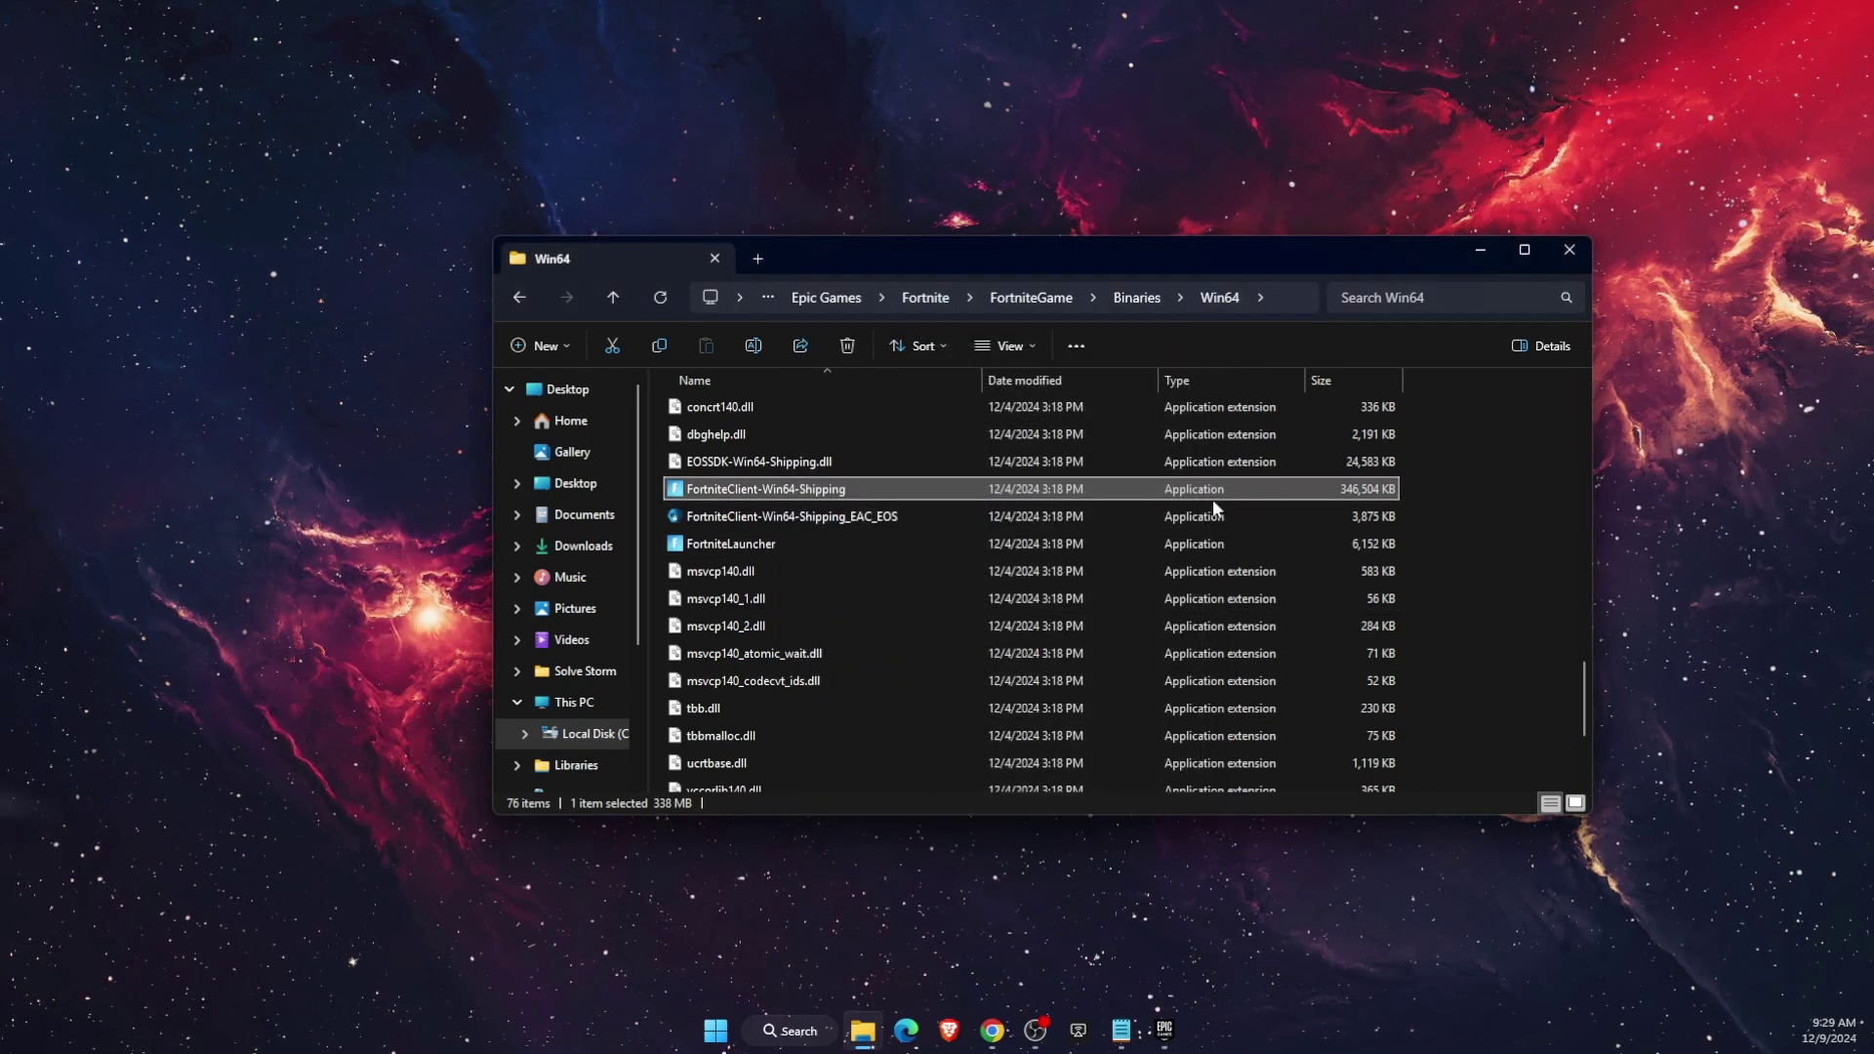
left_click(1577, 250)
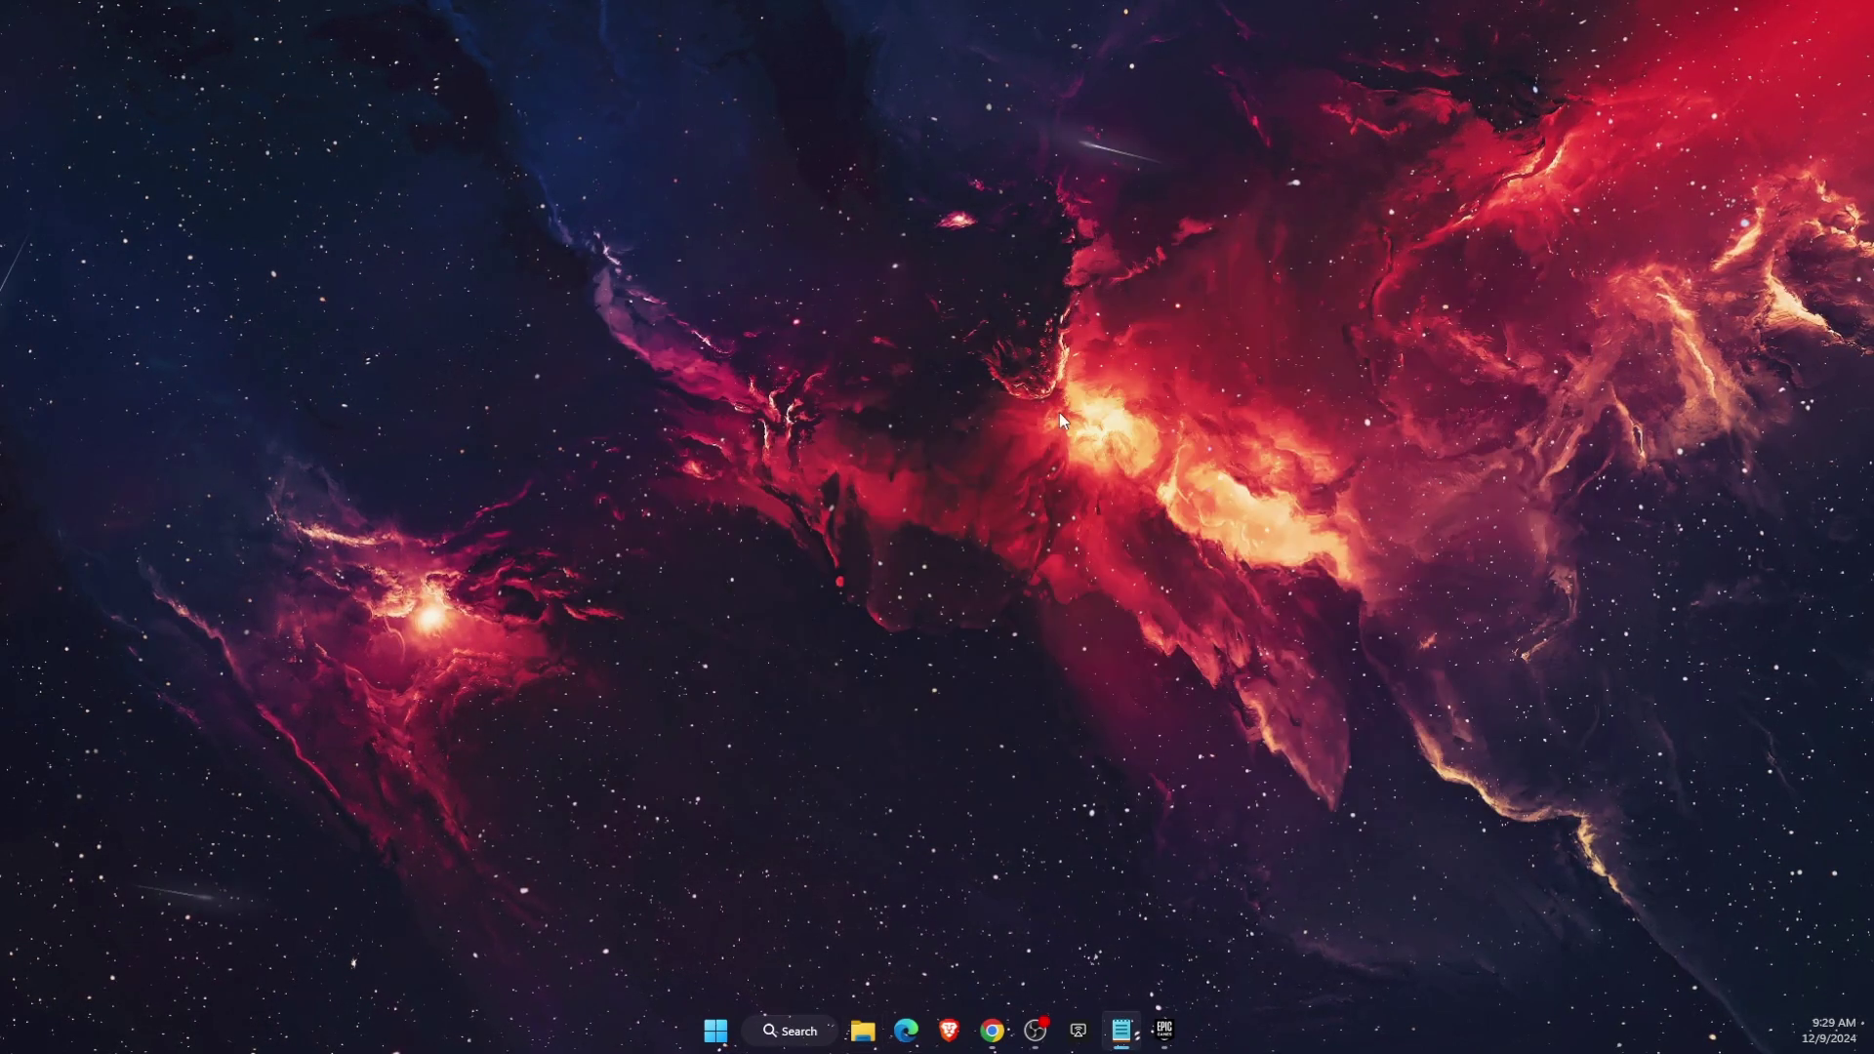